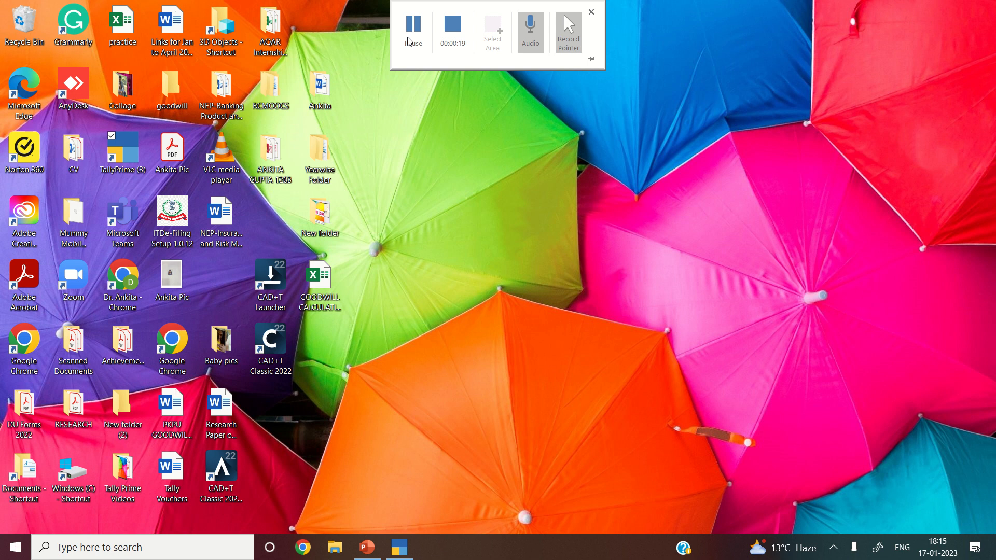
- Bring the TallyPrime window forward from the taskbar to show its licence prompt
left_click(401, 548)
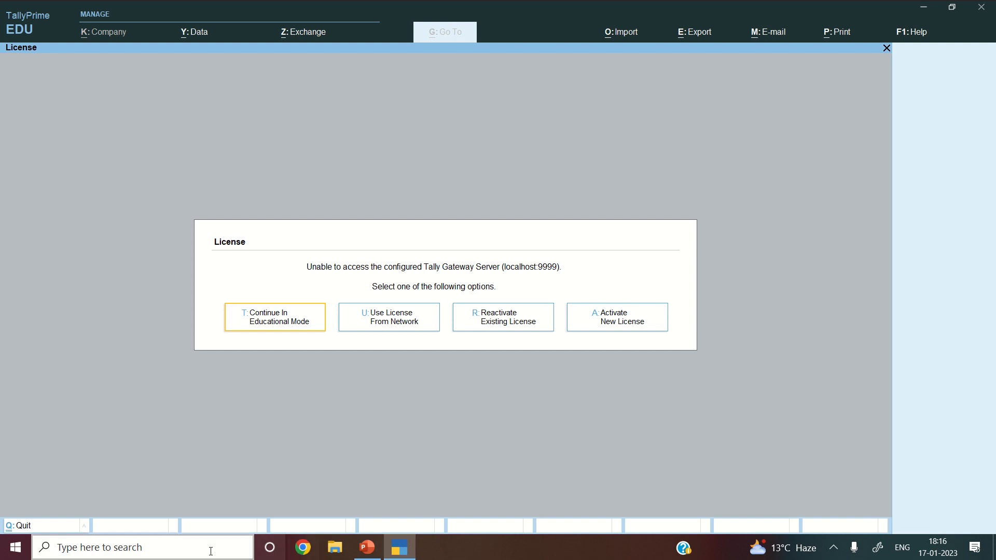
- Continue in Educational Mode so the Gateway of Tally opens with Ankita Ltd loaded
left_click(283, 322)
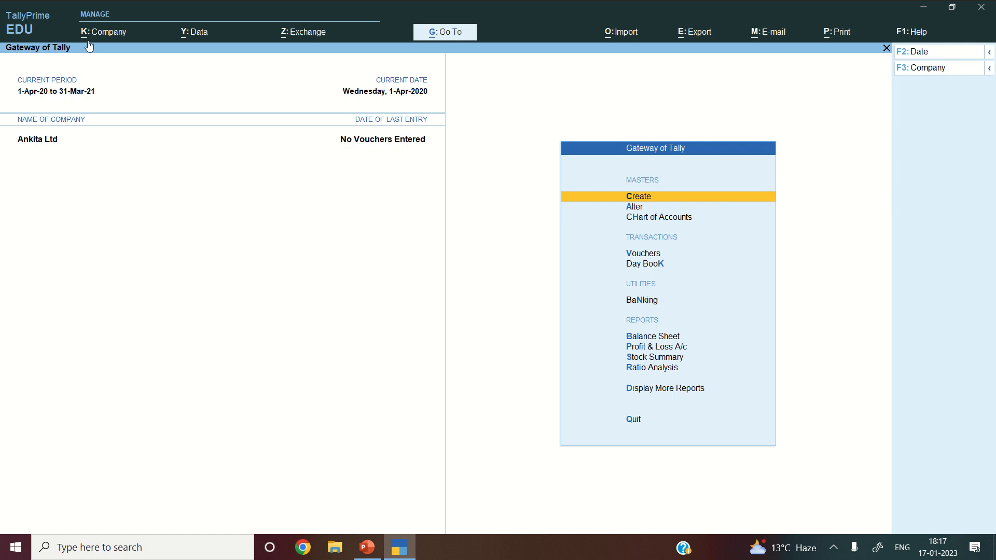
- From the Alt+K Company menu, open the Shut Company list showing Ankita Ltd
key("alt")
key("alt+k")
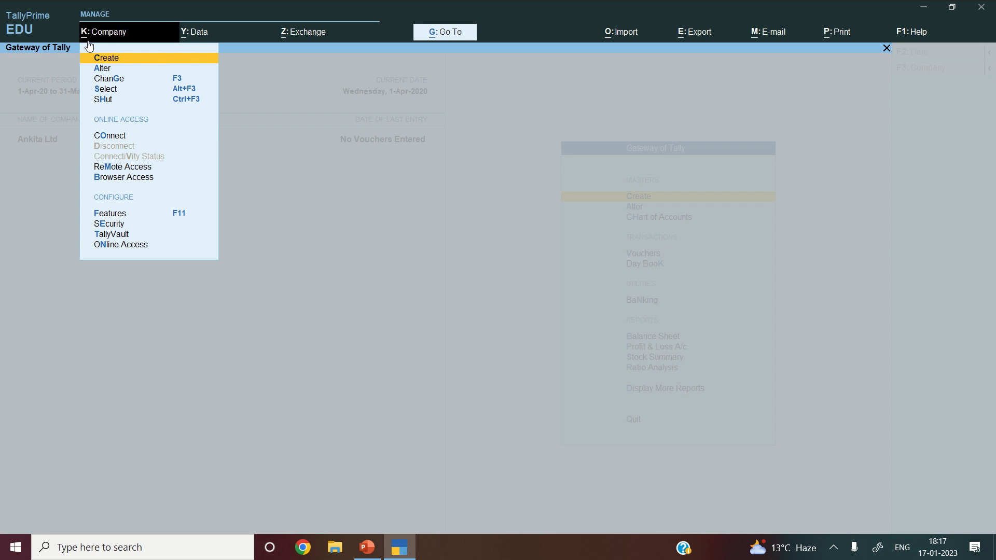
key("Down")
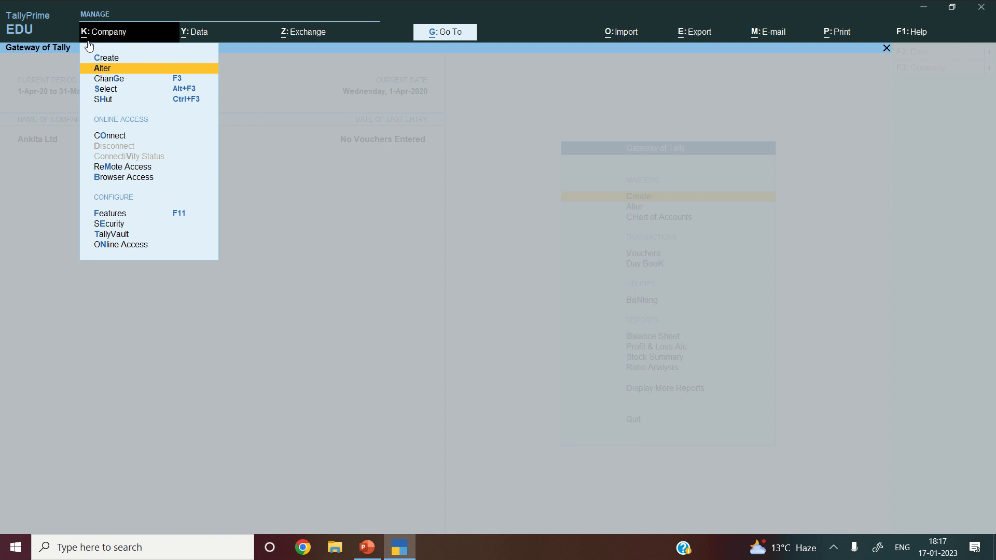
key("Down")
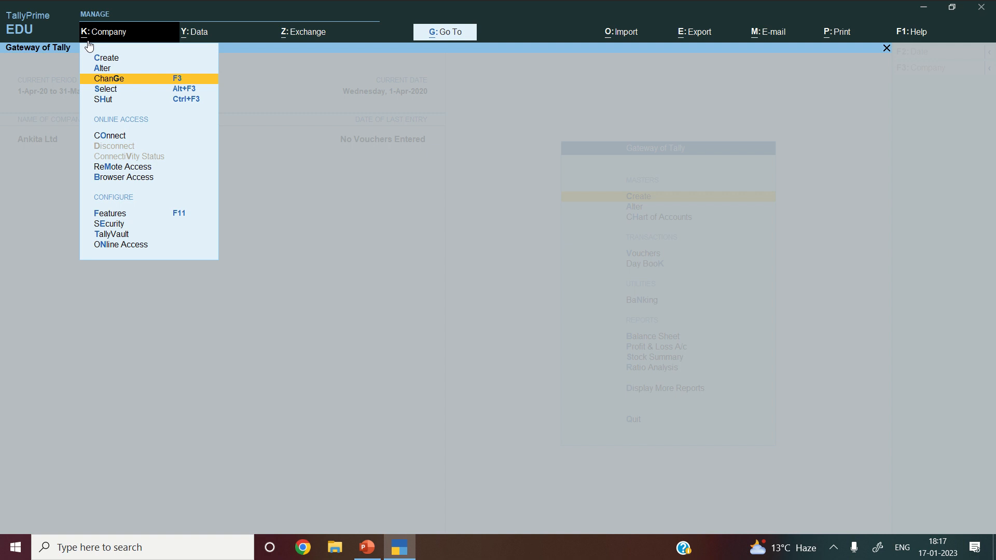
key("Down")
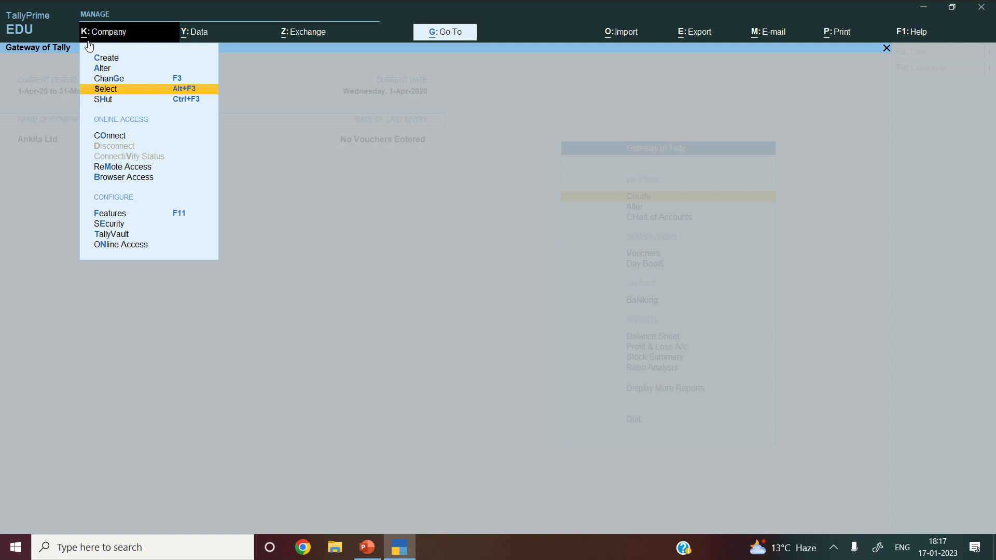
key("Down")
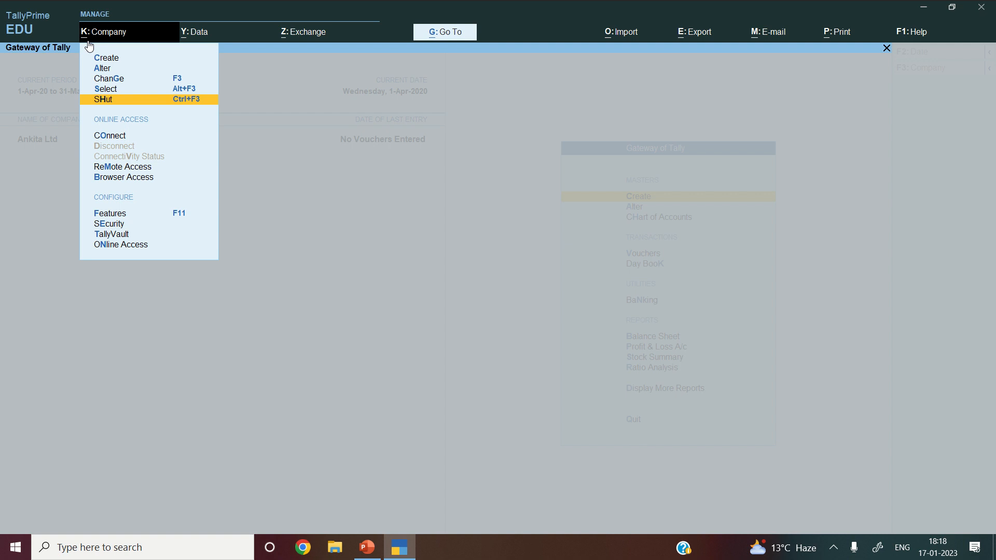
left_click(138, 99)
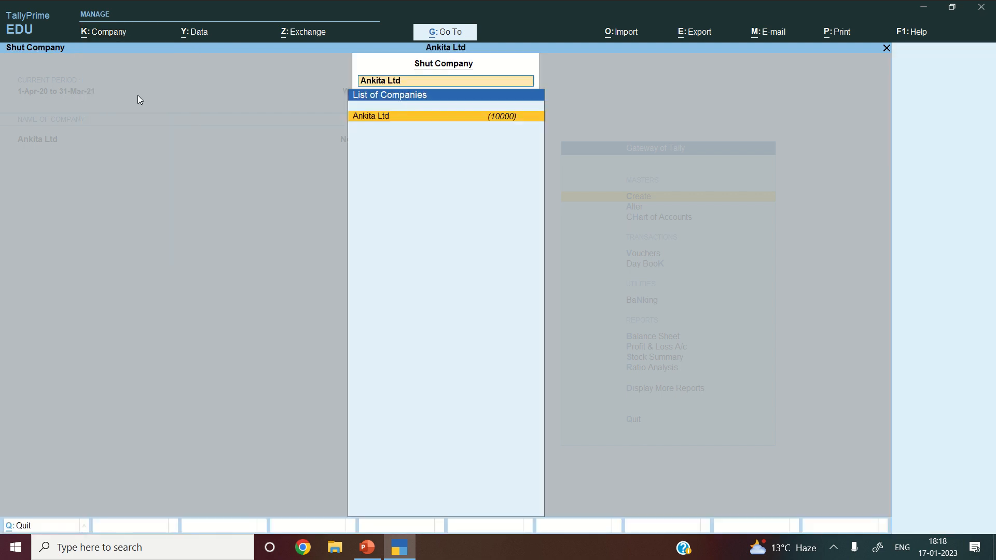
- Shut Ankita Ltd so the Select Company list of eleven companies appears
left_click(405, 119)
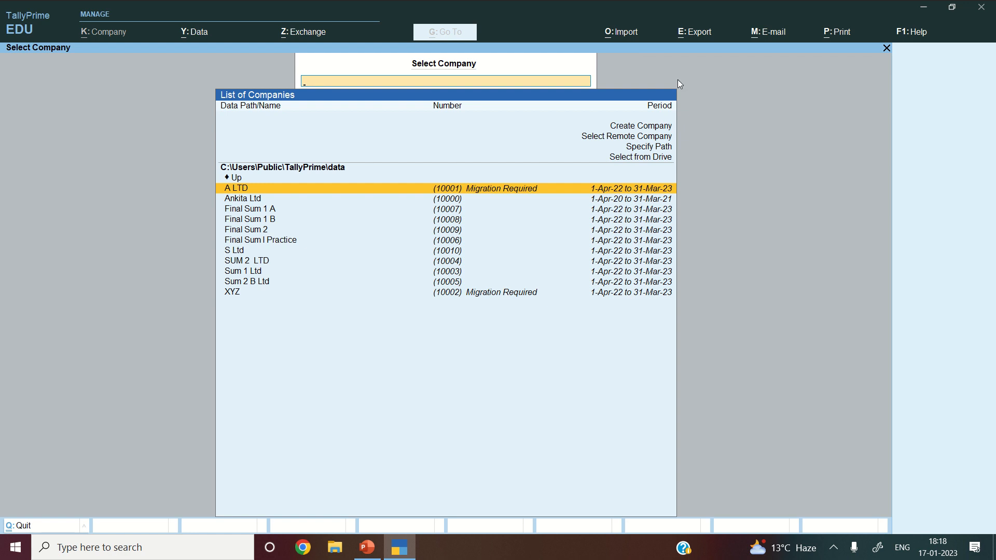
- Choose Create Company to get a blank Company Creation form dated from 1-Apr-22
left_click(642, 131)
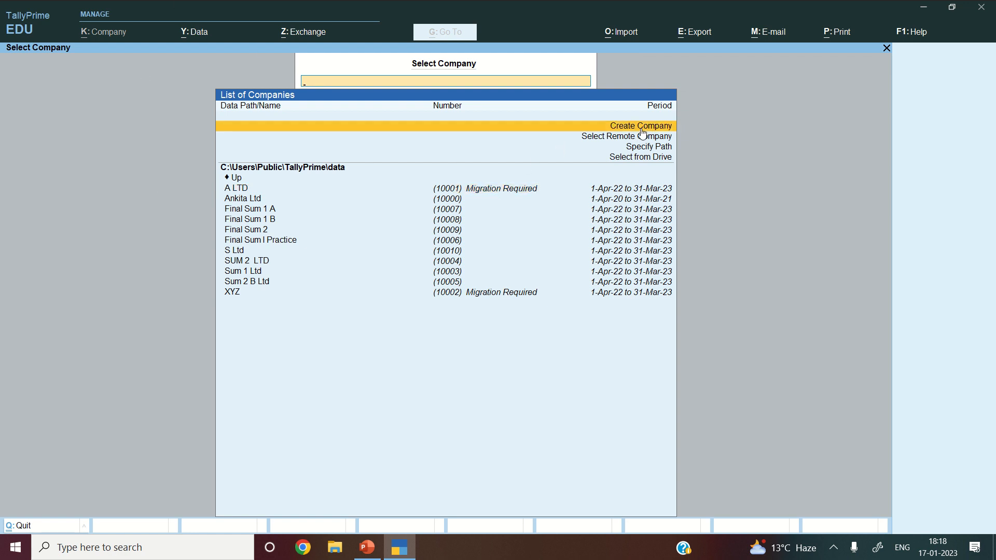
left_click(641, 129)
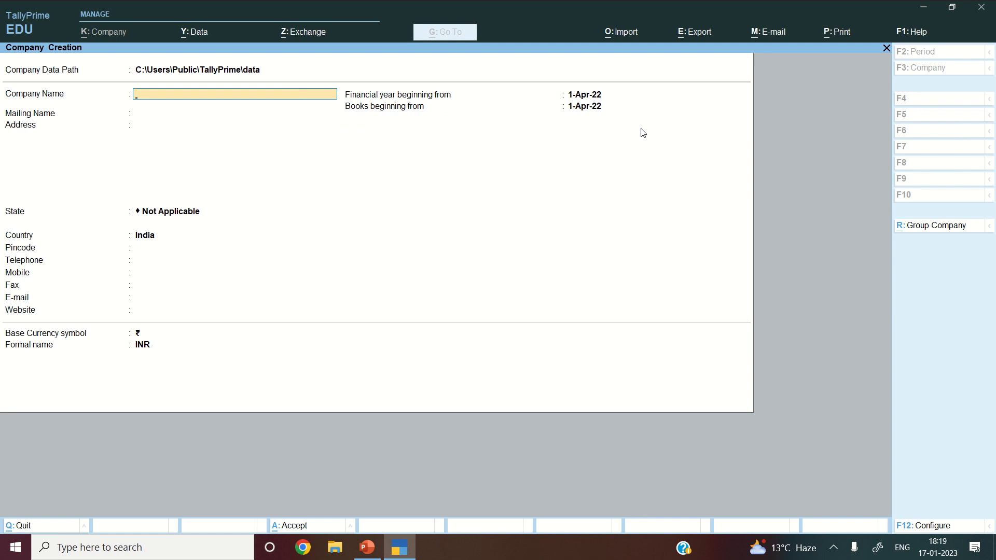
- Enter INTRODUCTION LTD as company and mailing name, then type the company's one-line address
type("NTRODUCTION LTD")
key("Return")
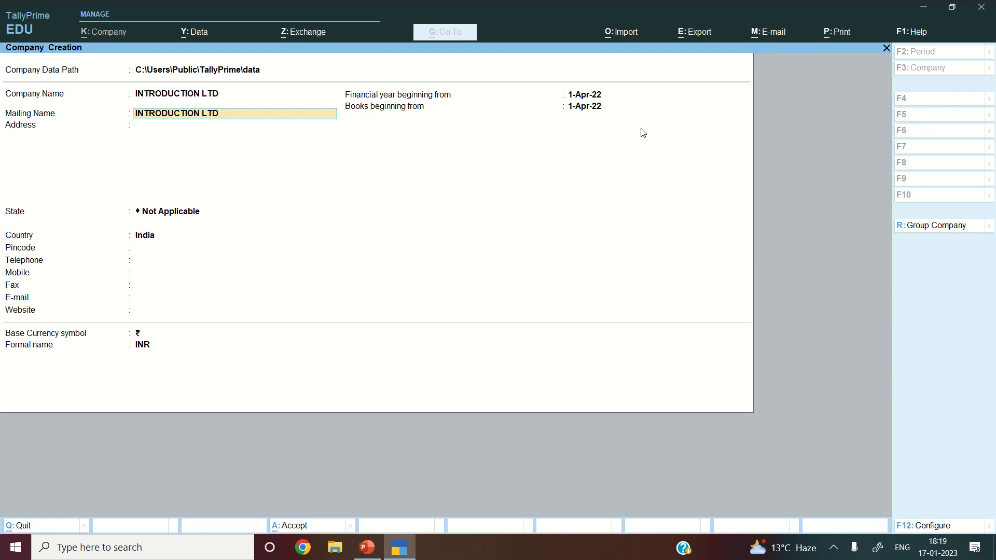
key("Return")
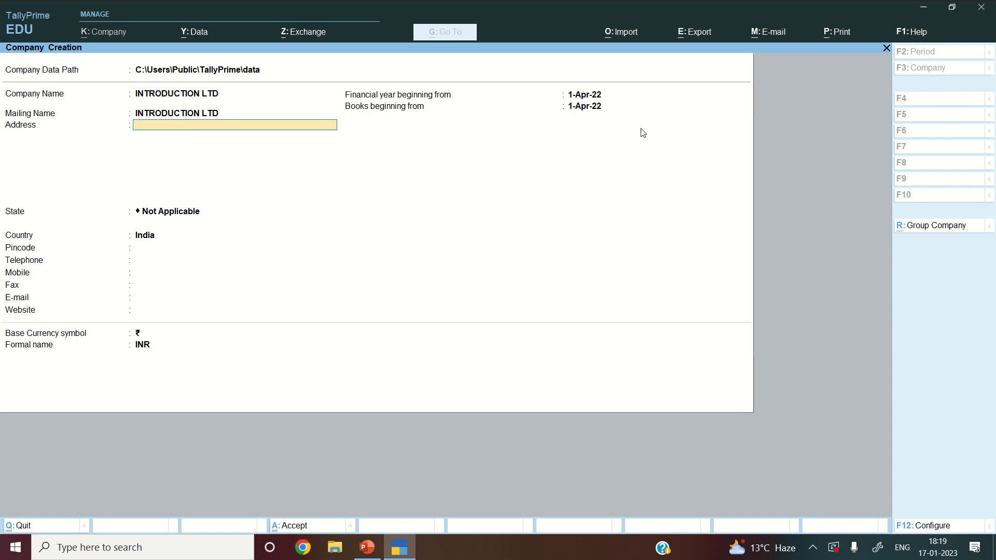
type("D")
key("BackSpace")
key("BackSpace")
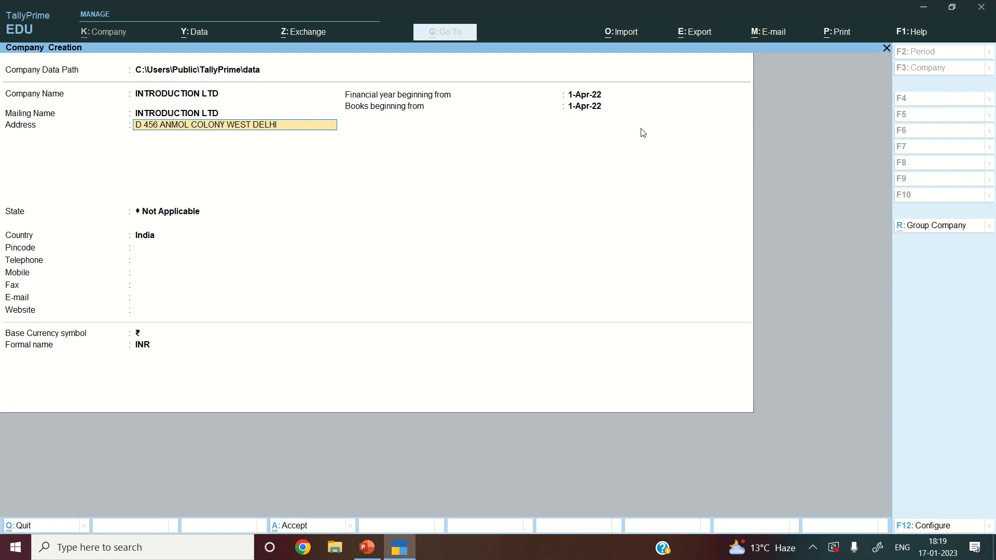
key("Return")
key("Return")
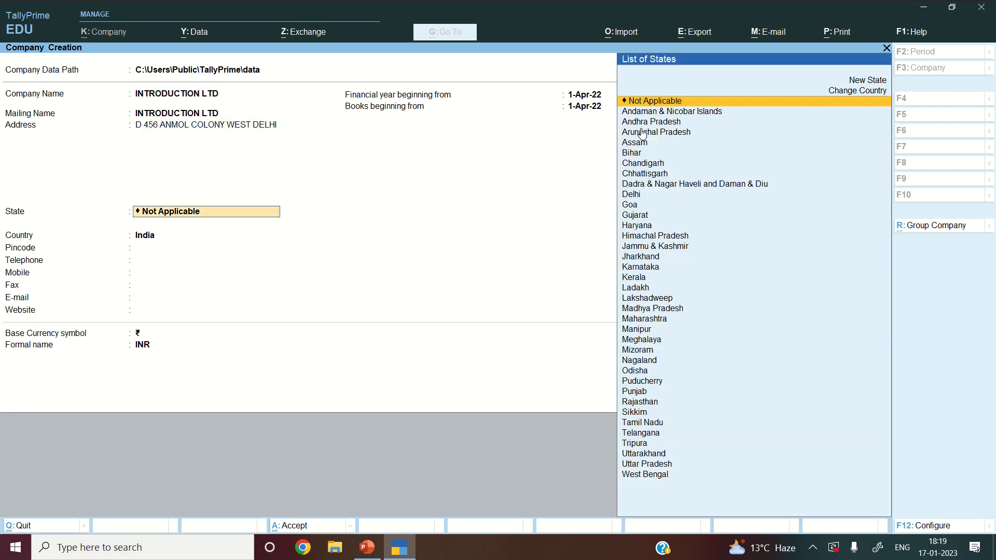
- Choose Delhi from the List of States as the company's state
type("DEL")
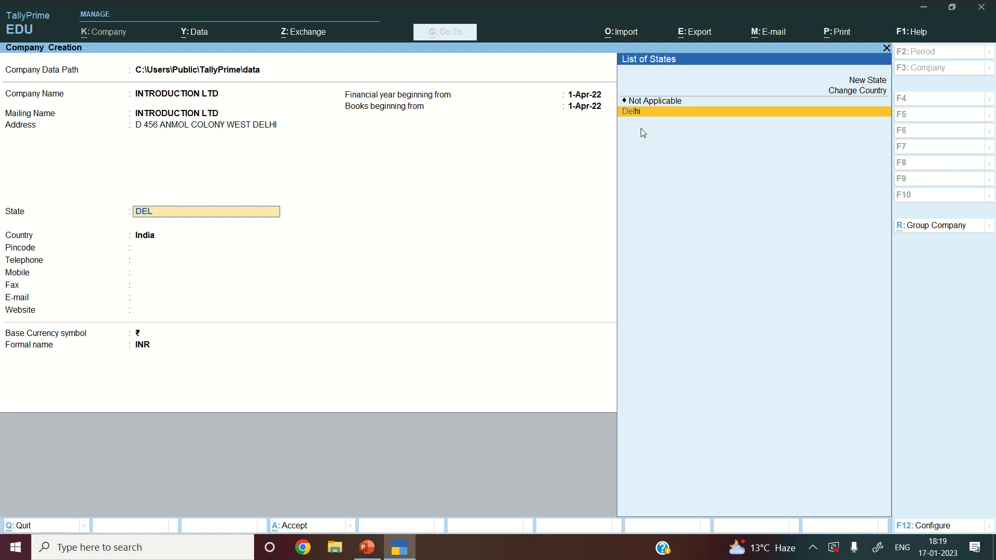
key("Return")
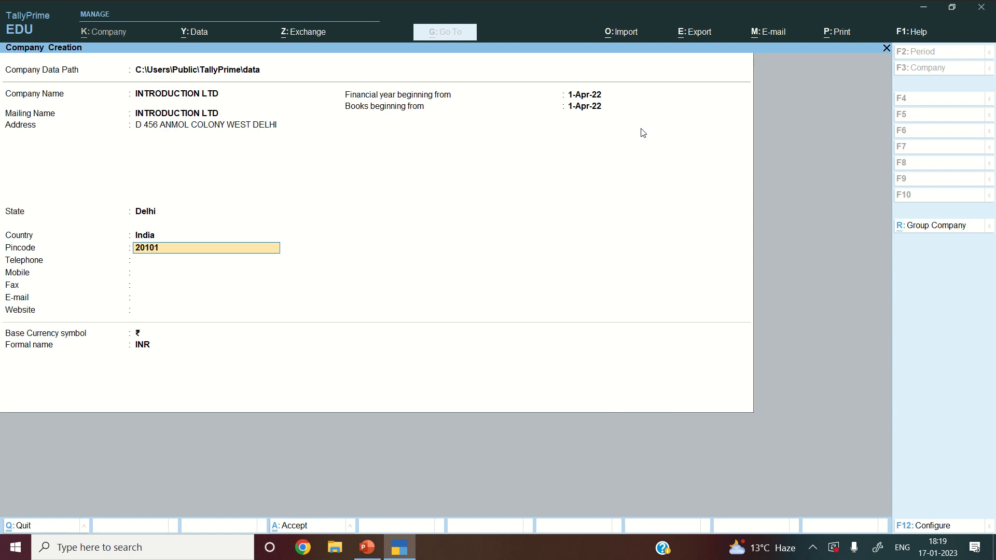
- Fill in the company's mobile number and e-mail address, skipping telephone and fax
key("Return")
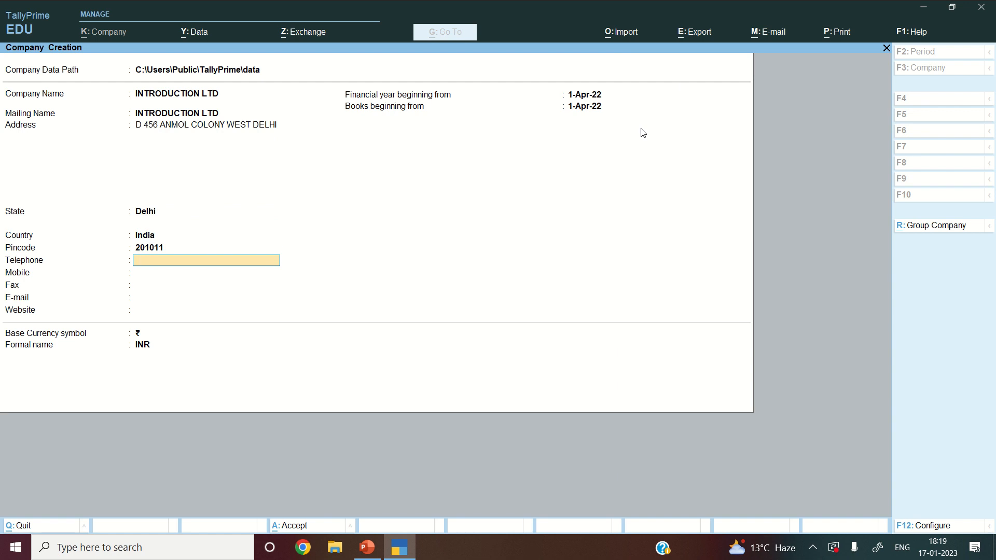
key("Return")
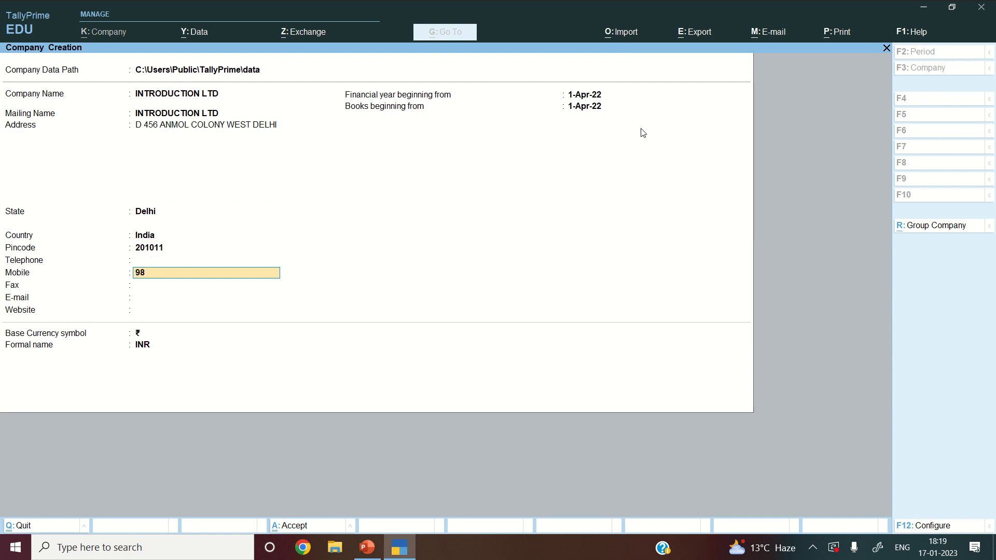
key("Return")
key("Return")
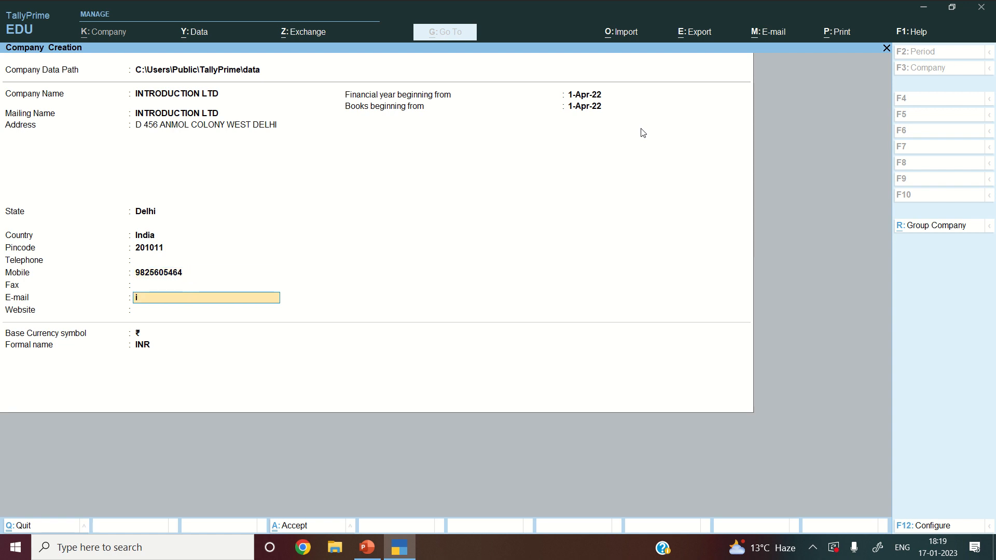
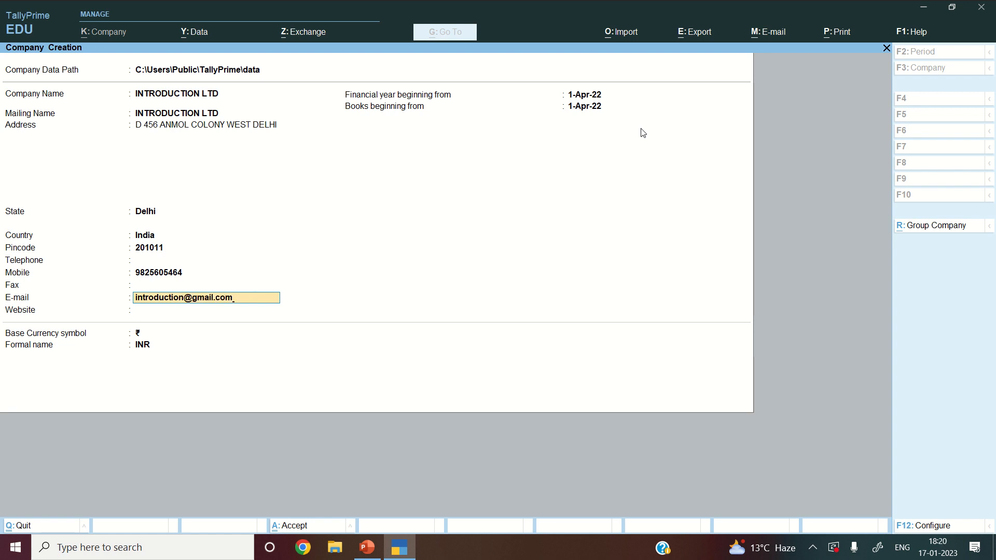
key("Return")
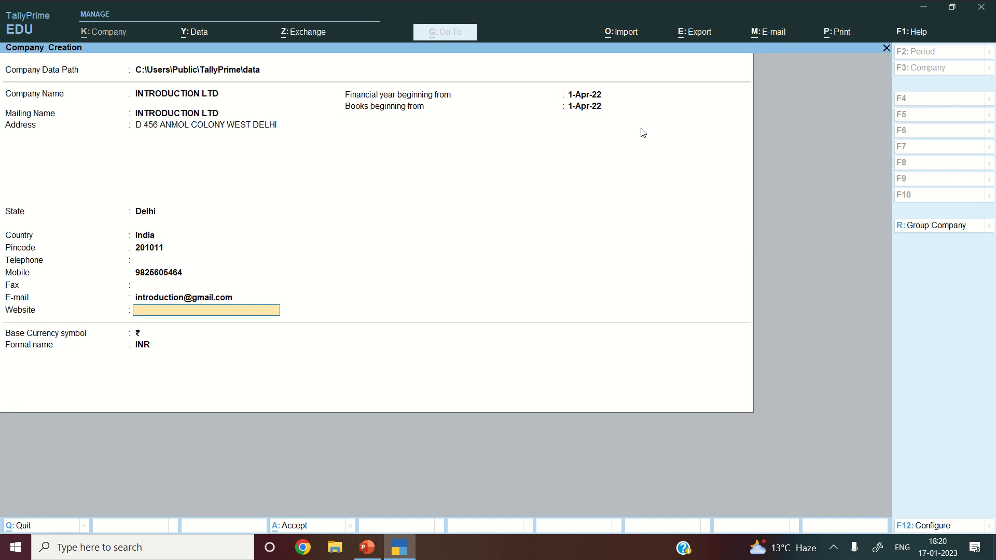
- Keep the default financial year, books date, ₹ symbol and INR currency, reaching Accept?
key("Return")
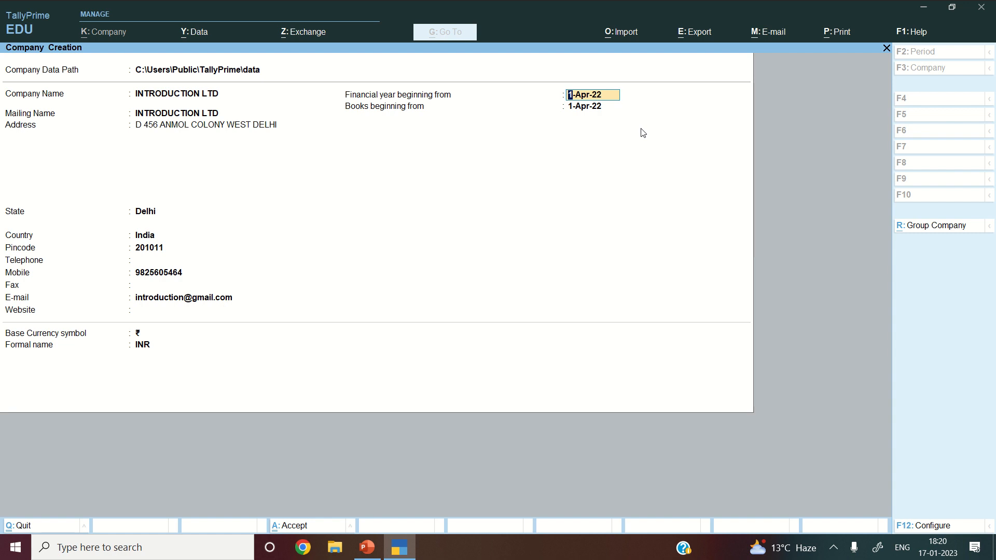
key("Return")
key("Return")
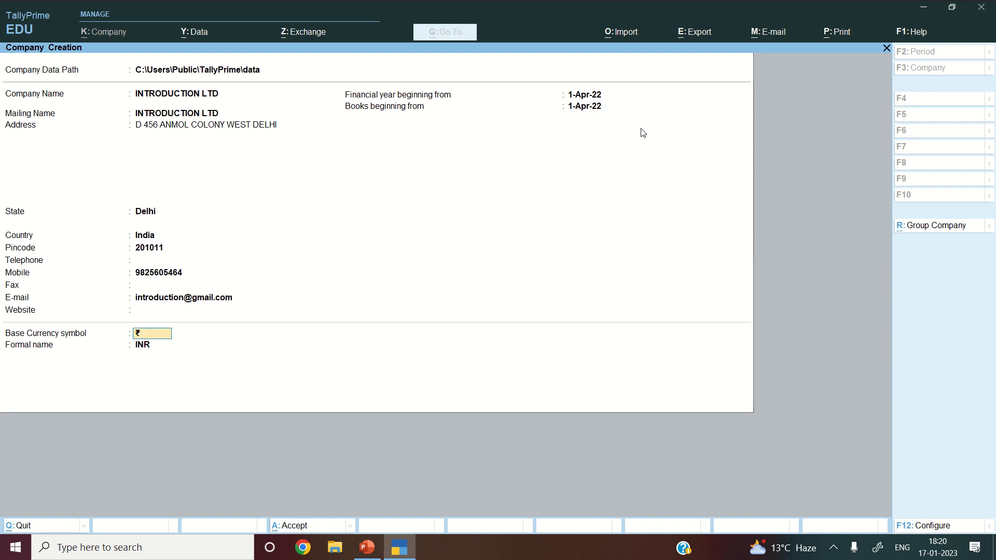
key("Return")
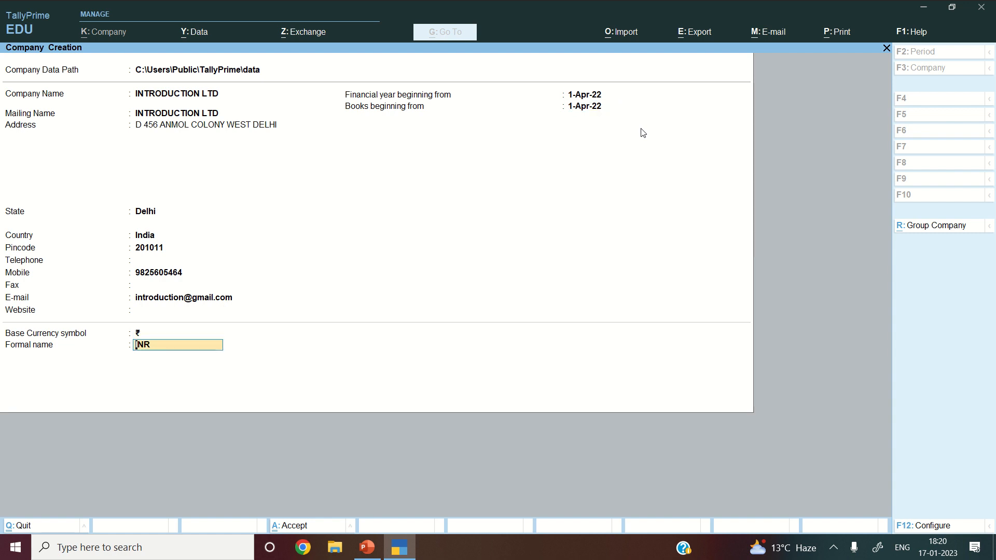
key("Return")
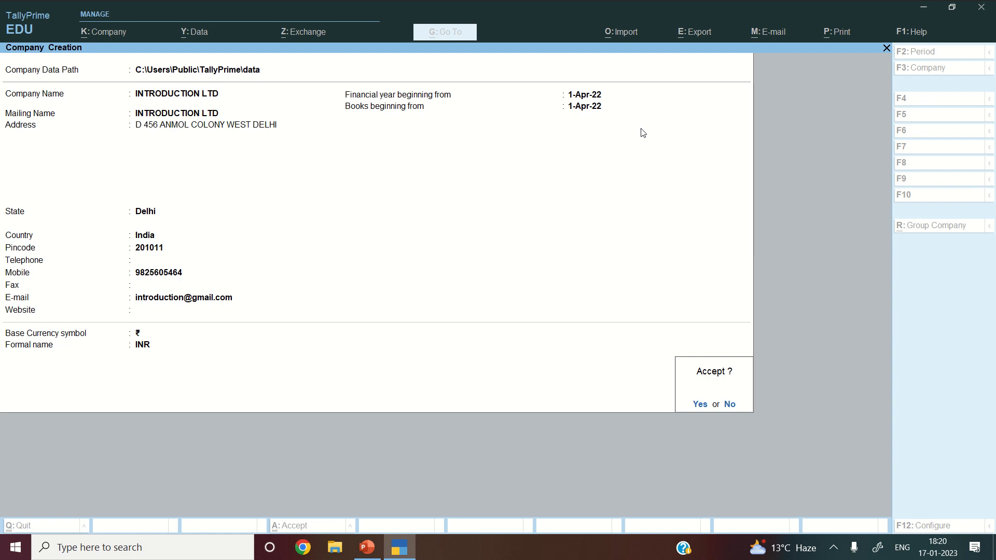
- Accept the Company Creation form to create INTRODUCTION LTD
key("Return")
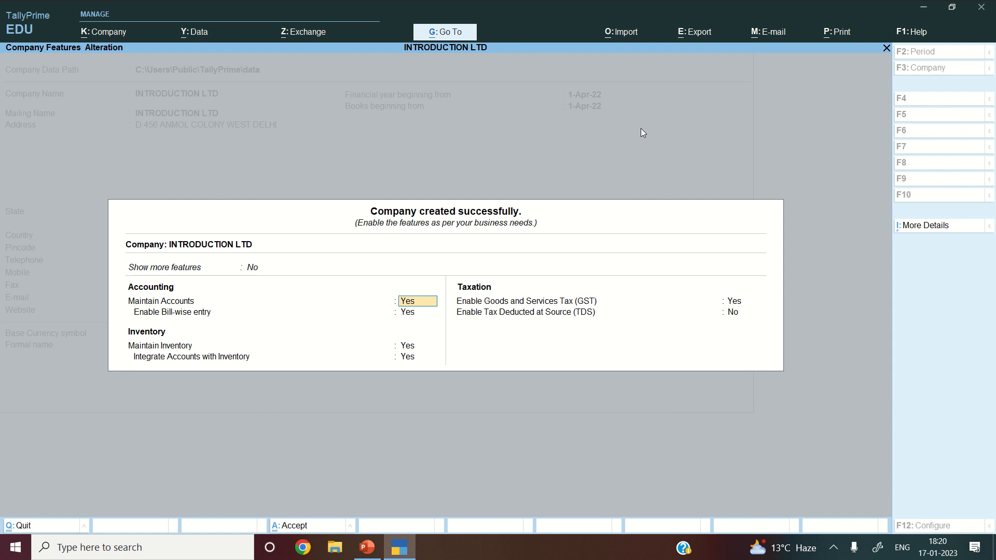
- Turn off bill-wise entry and GST, keep inventory on, and accept the company features
key("Return")
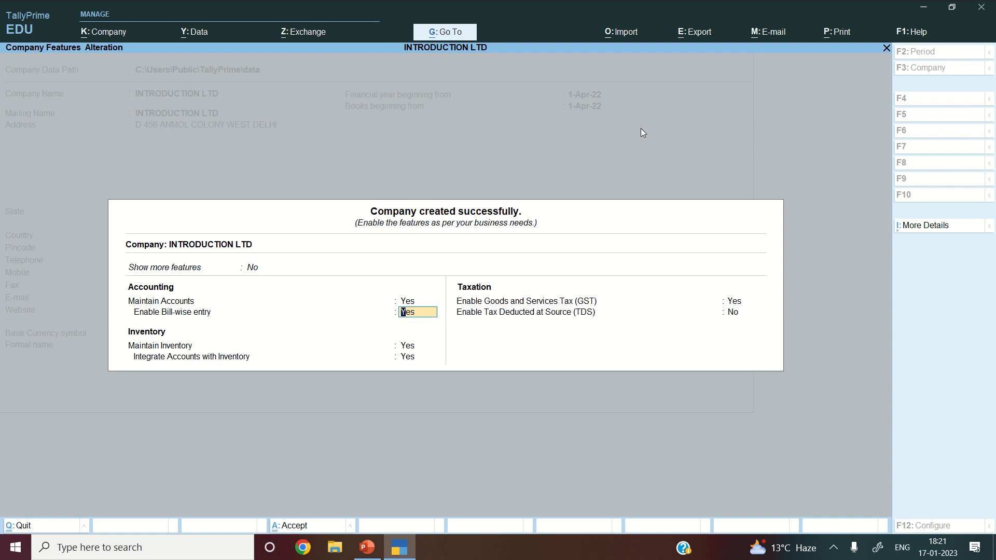
type("no")
key("Return")
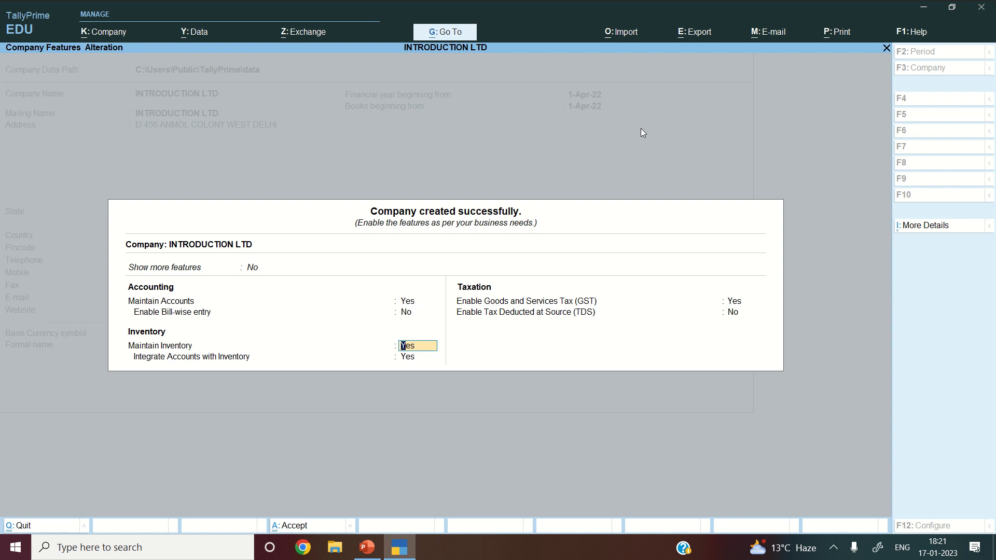
key("Return")
key("Return")
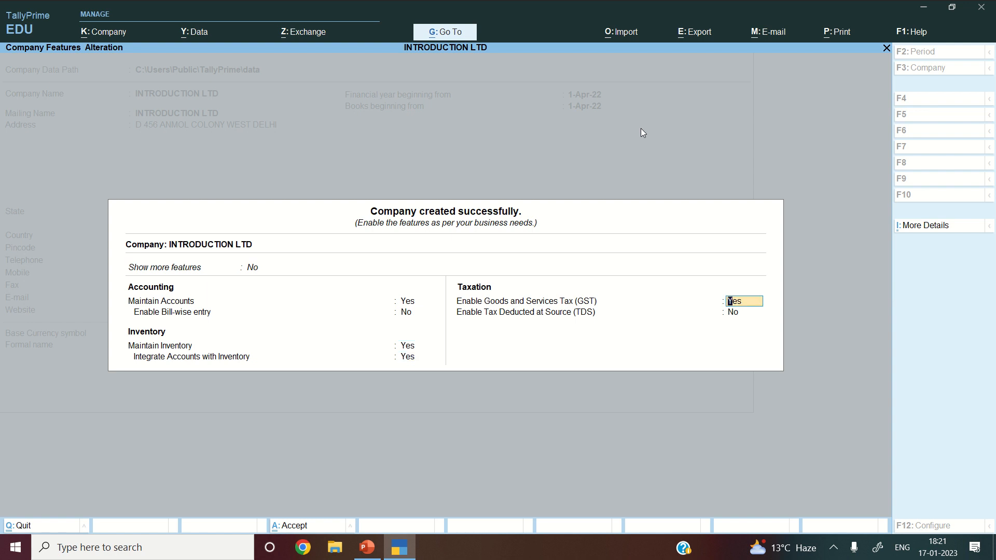
type("no")
key("Return")
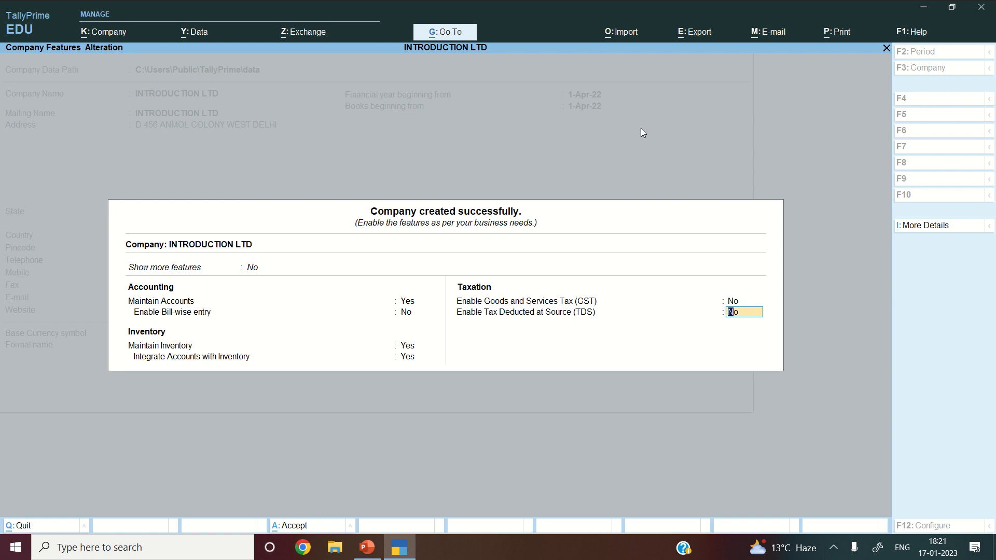
key("Return")
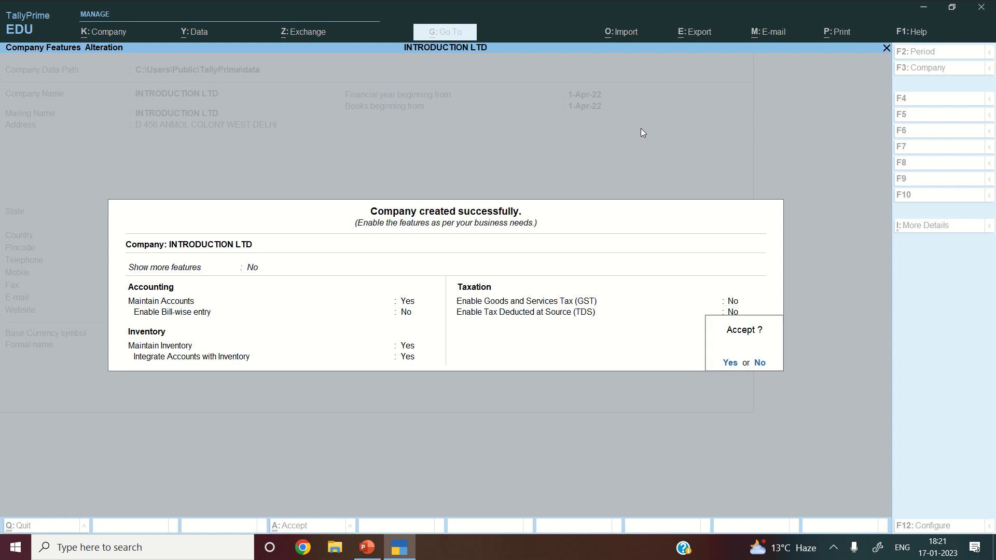
key("Return")
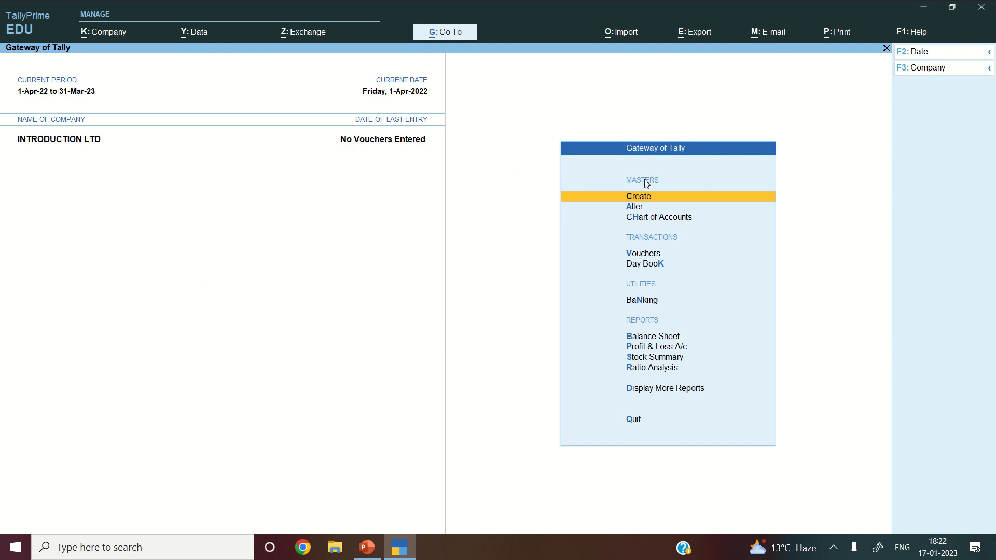
key("Down")
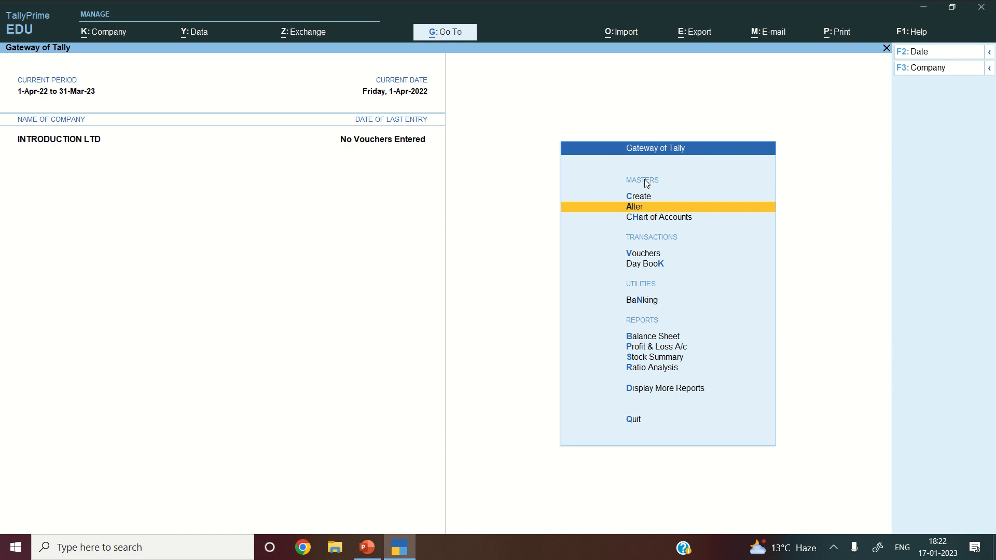
key("Up")
key("Down")
key("Down")
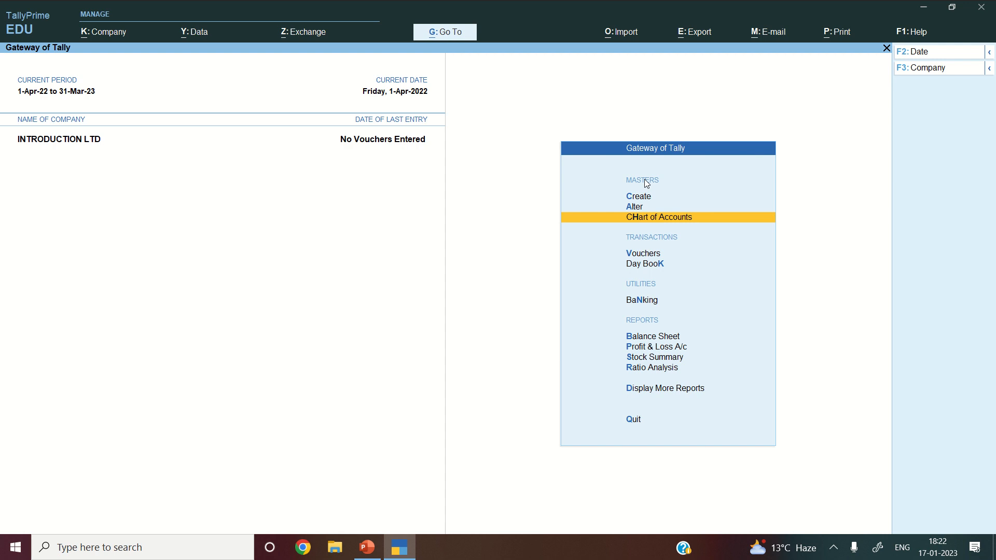
key("Down")
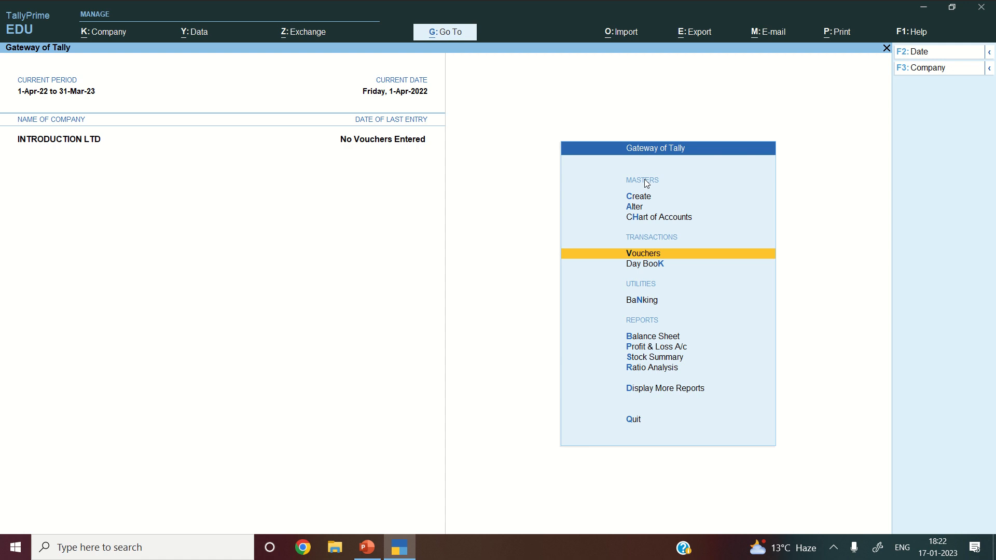
key("Up")
key("Up")
key("Up")
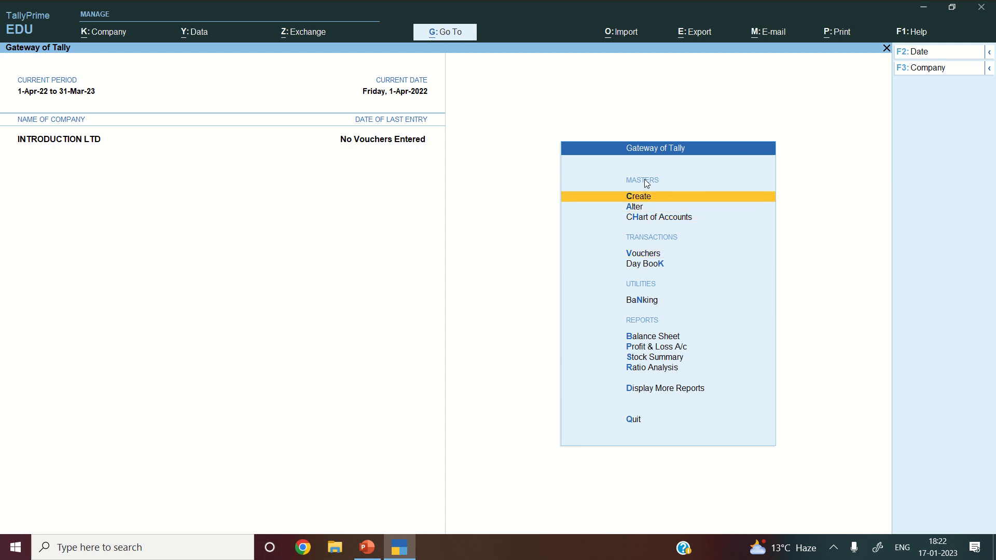
- Start a new ledger named CAPITAL A/C under the Capital Account group
key("Return")
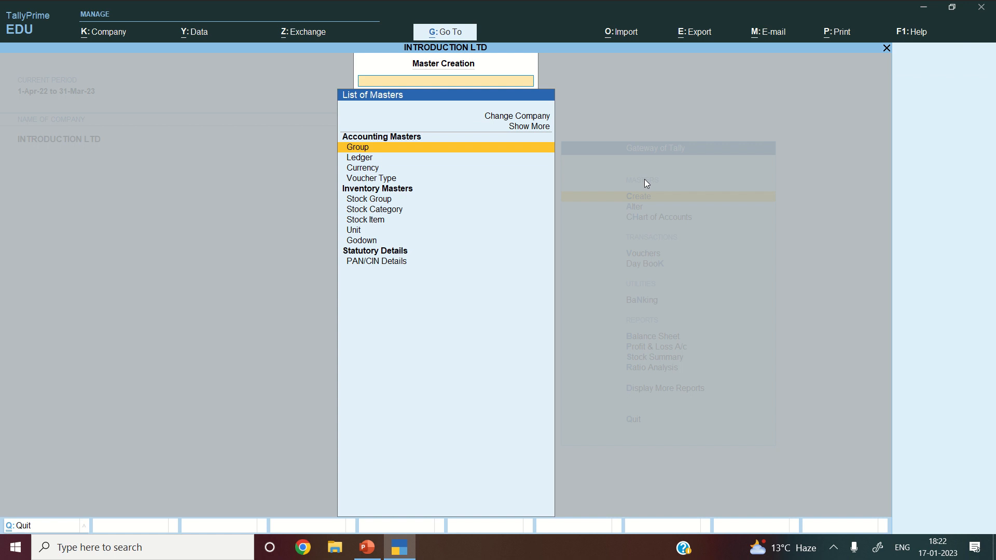
key("Down")
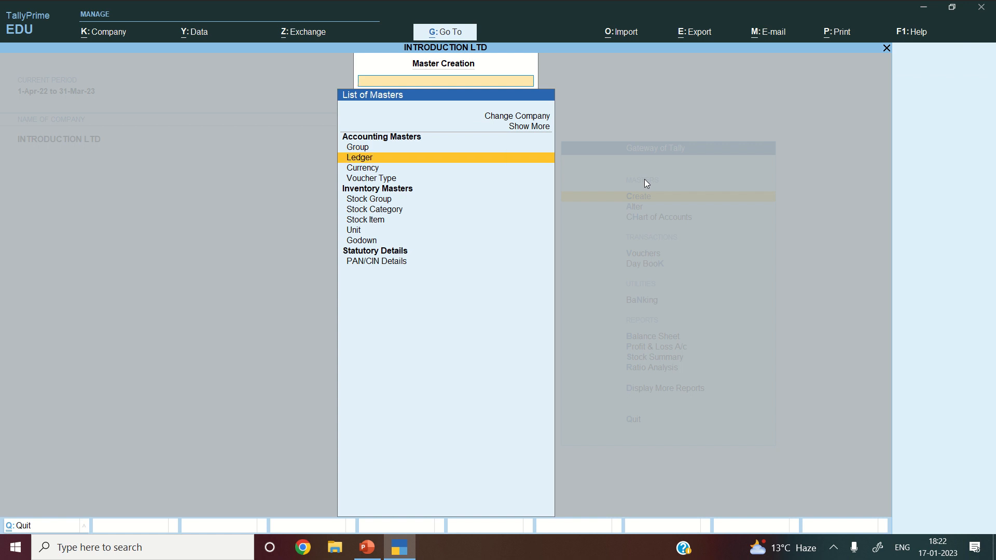
key("Return")
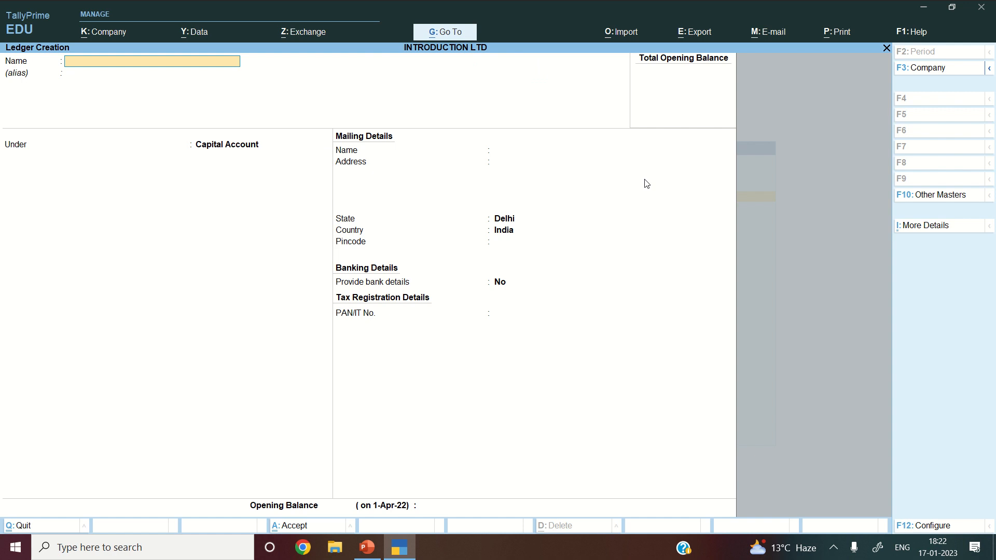
type("CAPITAL A/C")
key("Return")
key("Return")
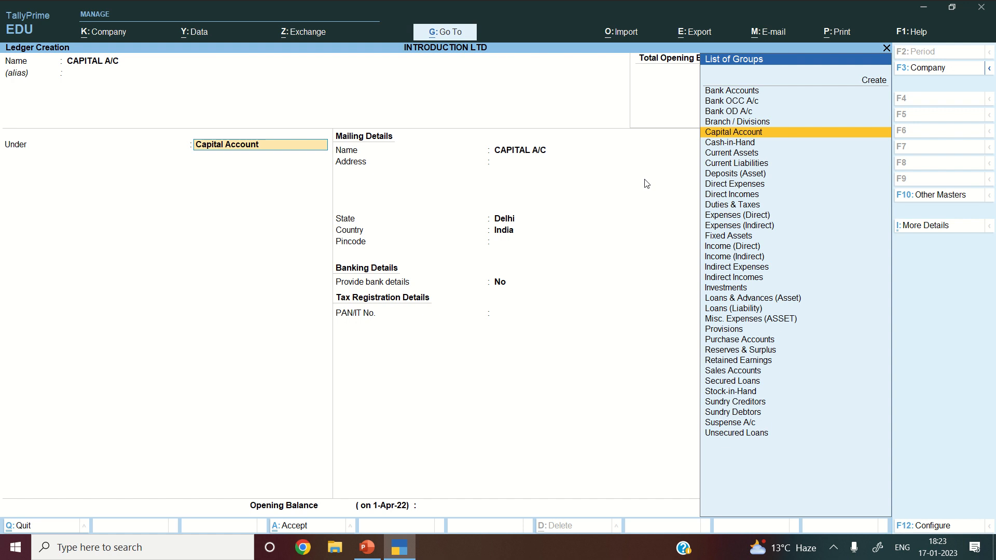
type("C")
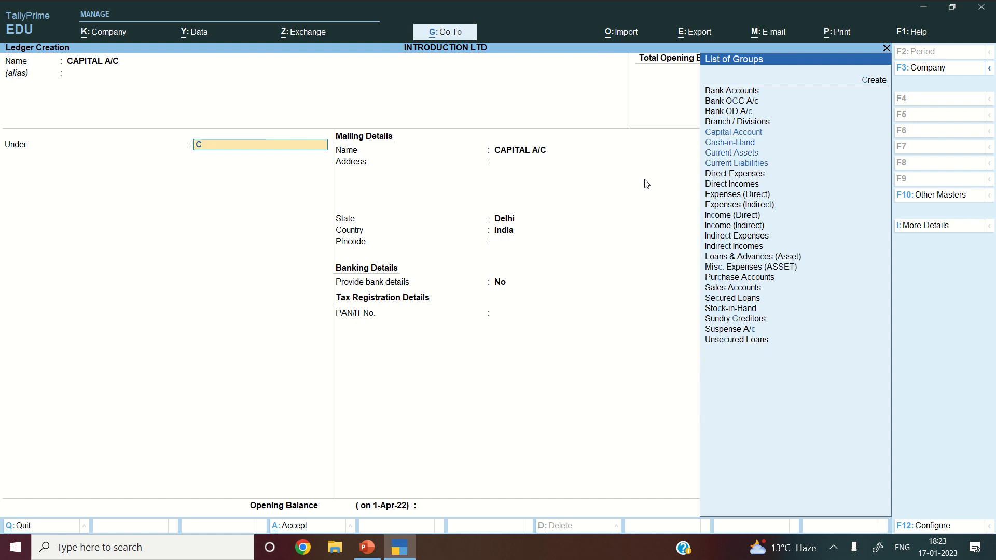
type("API")
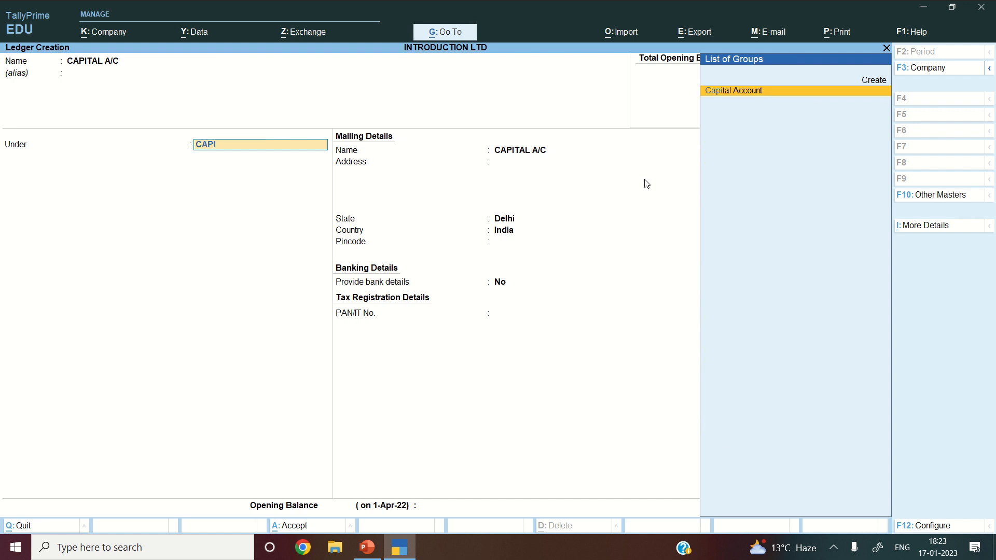
key("Return")
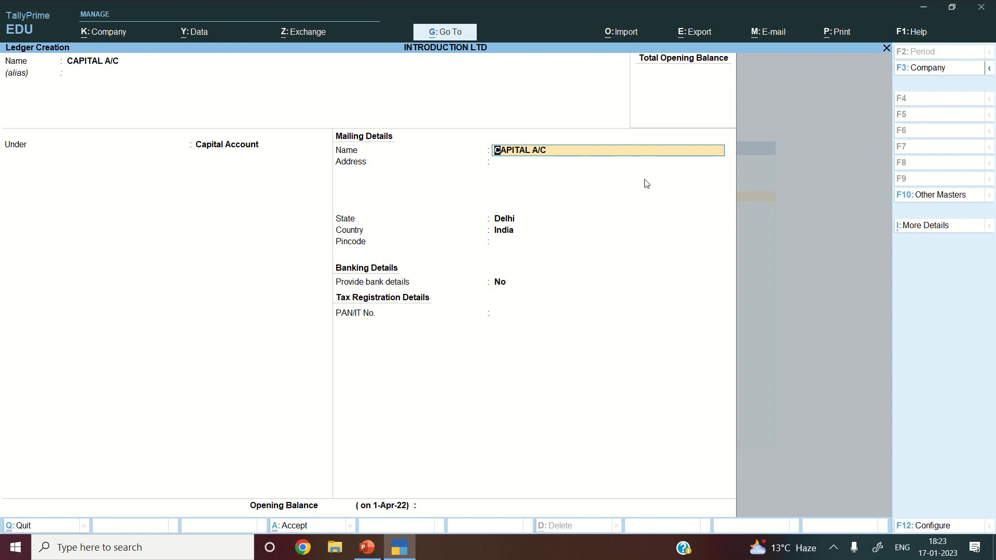
- Skip the mailing details, leave the opening balance blank, save, and exit ledger creation
key("Return")
key("Return")
key("Return")
key("Return")
key("Return")
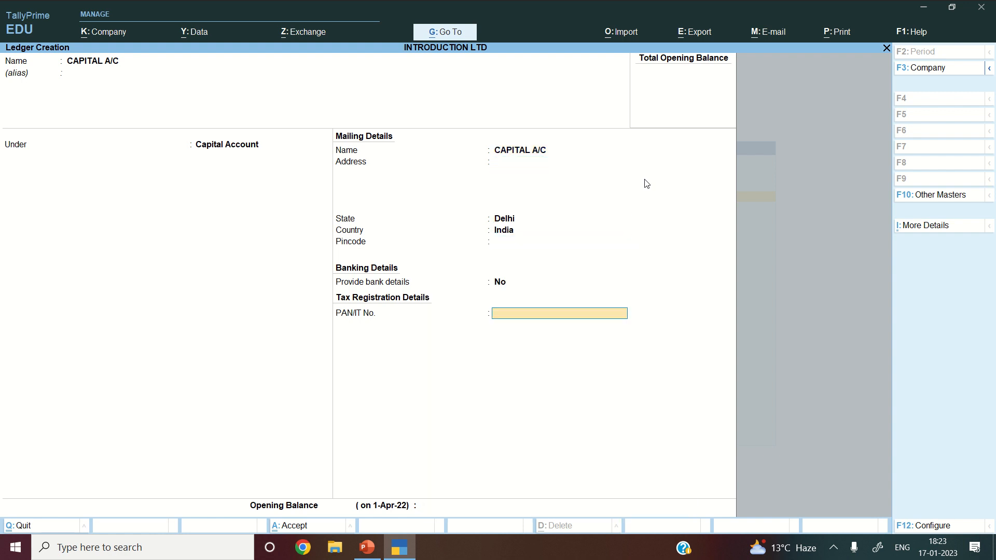
key("Return")
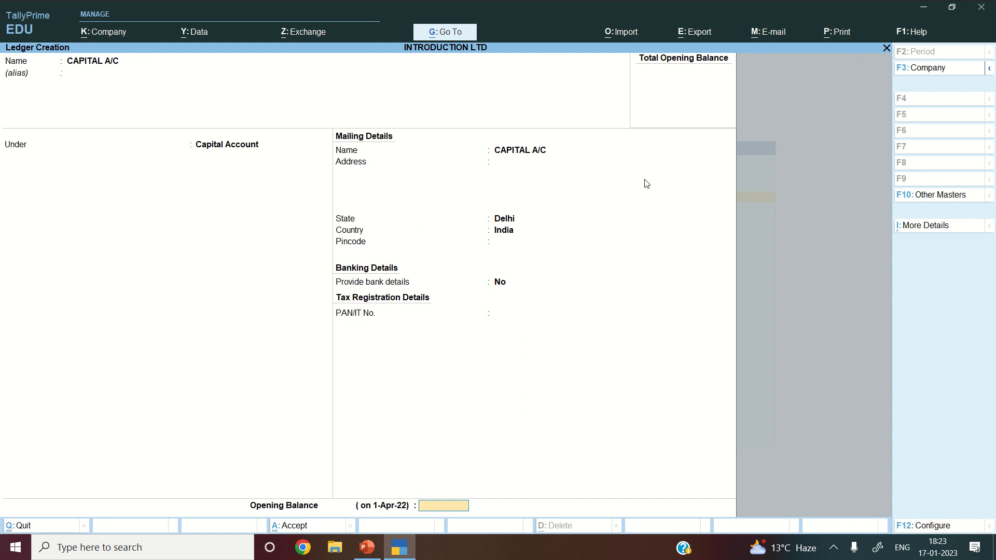
key("Return")
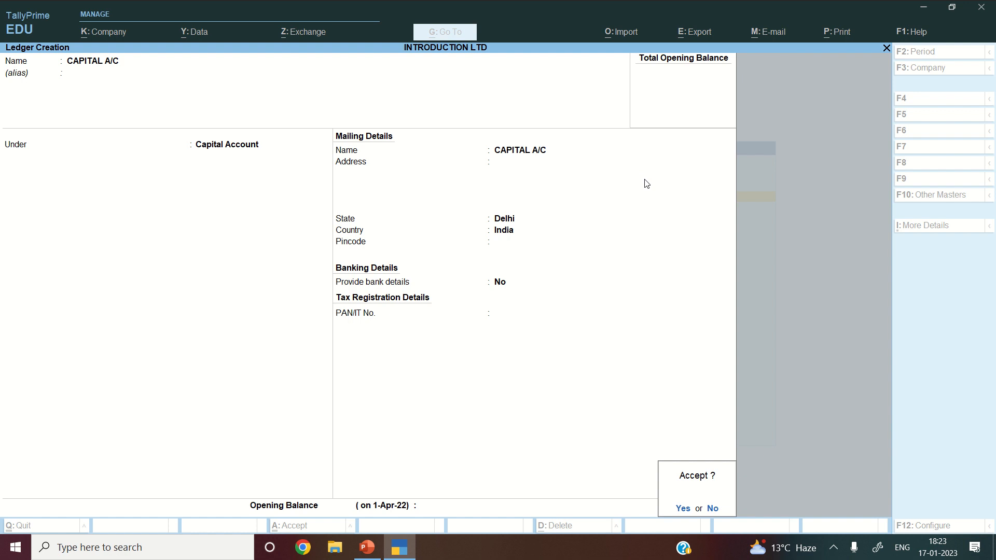
key("Return")
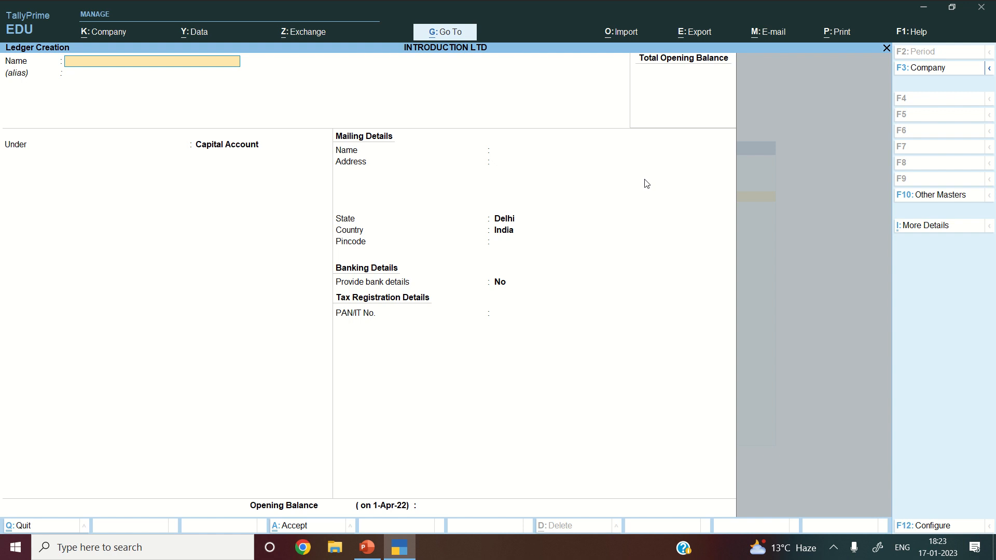
key("Escape")
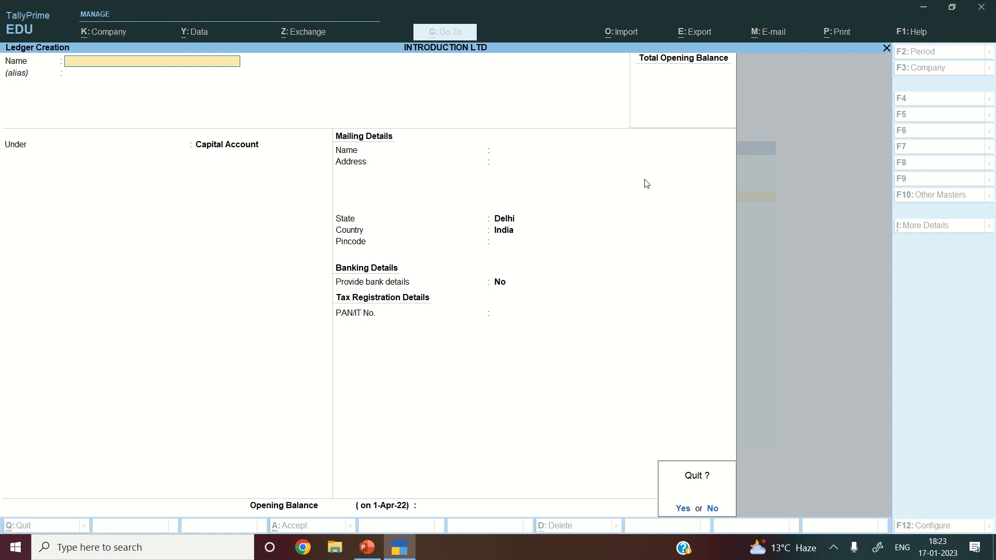
- Return to the Gateway and list the existing ledgers for alteration
key("y")
key("Escape")
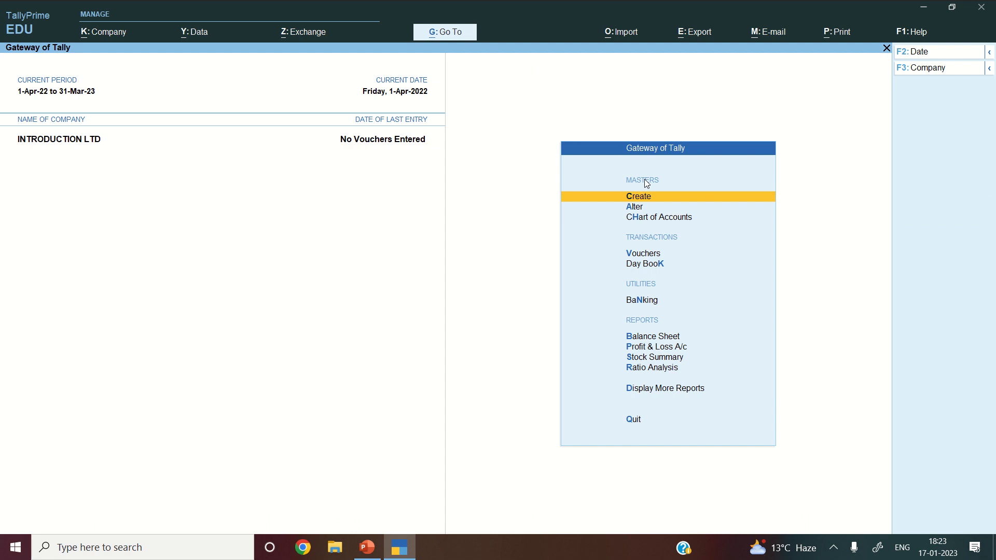
key("Down")
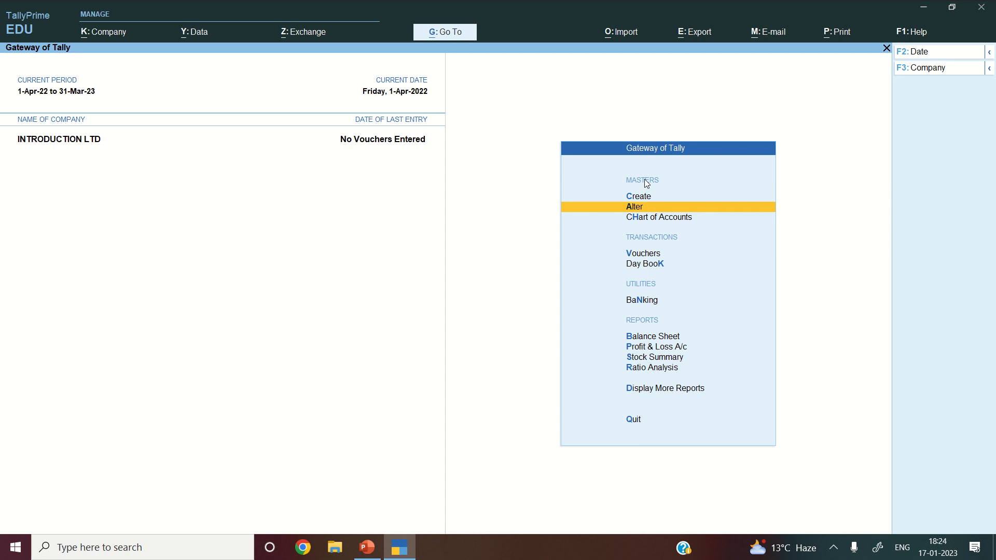
key("Return")
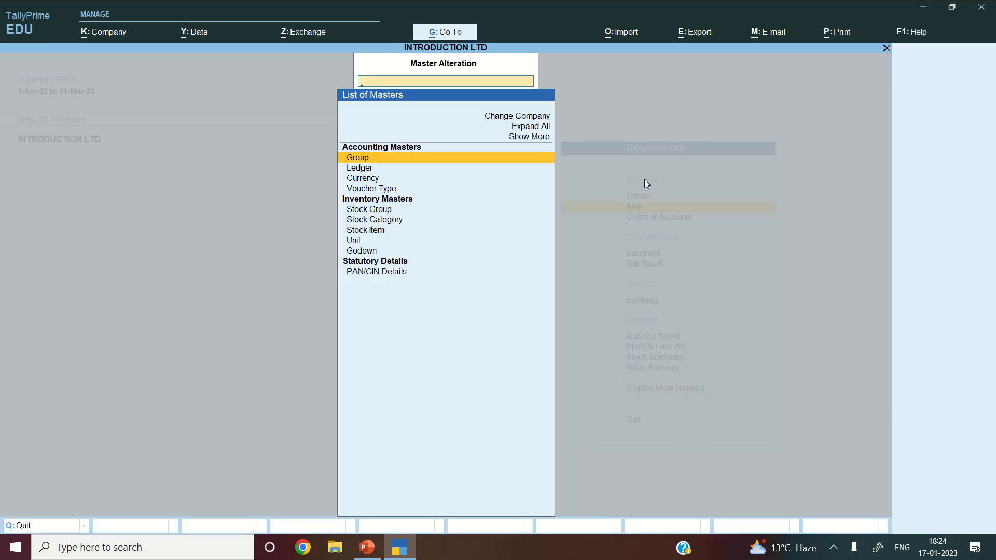
key("Down")
key("Return")
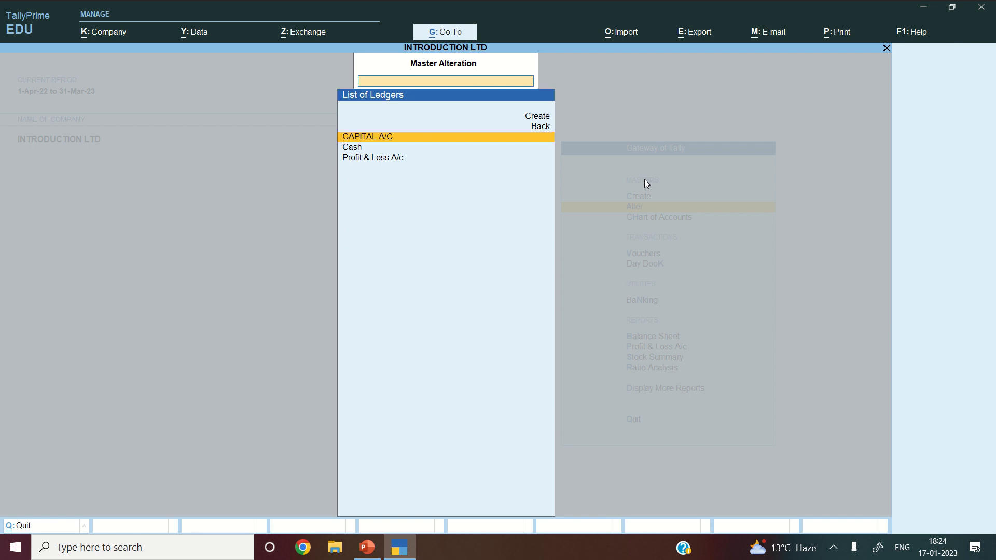
- Review CAPITAL A/C unchanged, accept it, and go back to the master types list
key("Return")
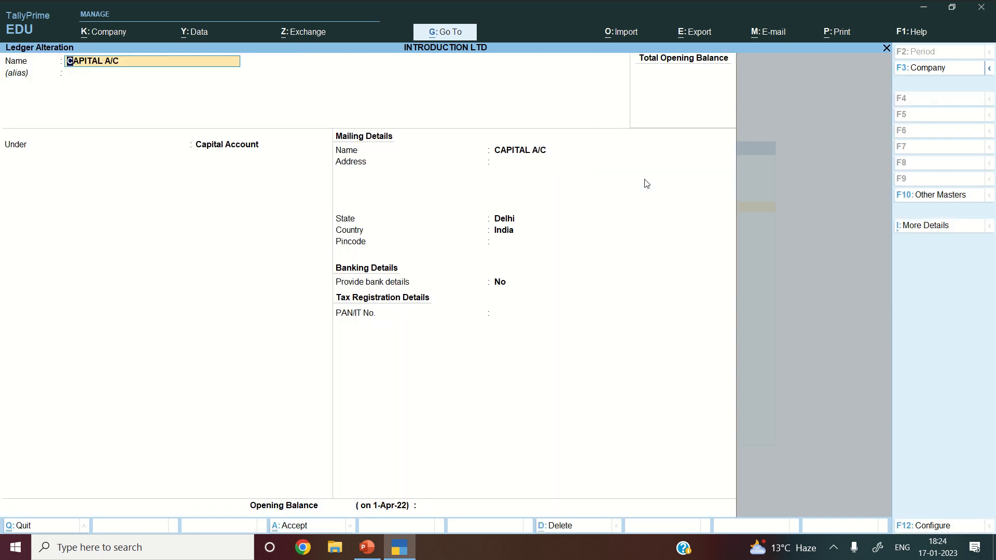
key("Return")
key("Return")
key("Return")
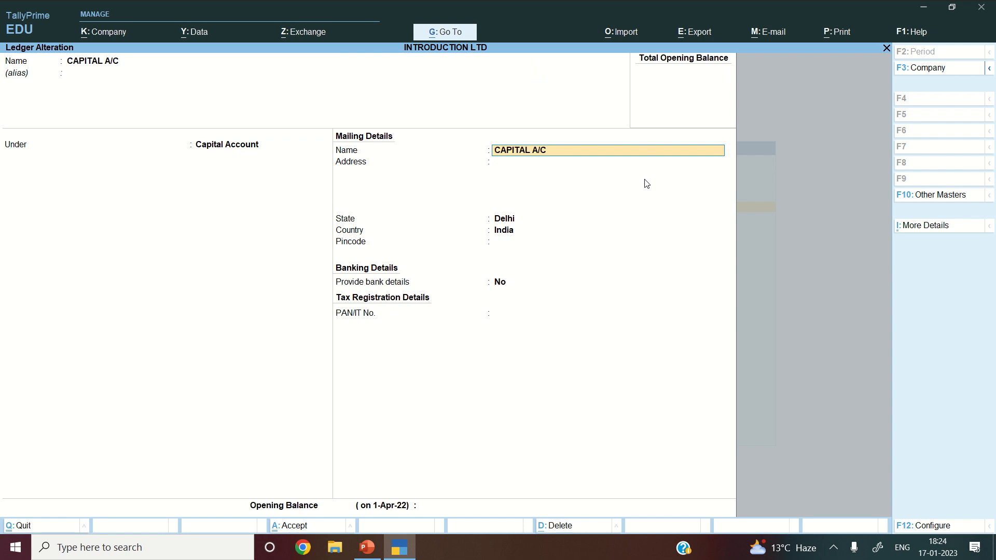
key("Return")
key("Return")
key("Return")
key("Return")
key("Return")
key("Return")
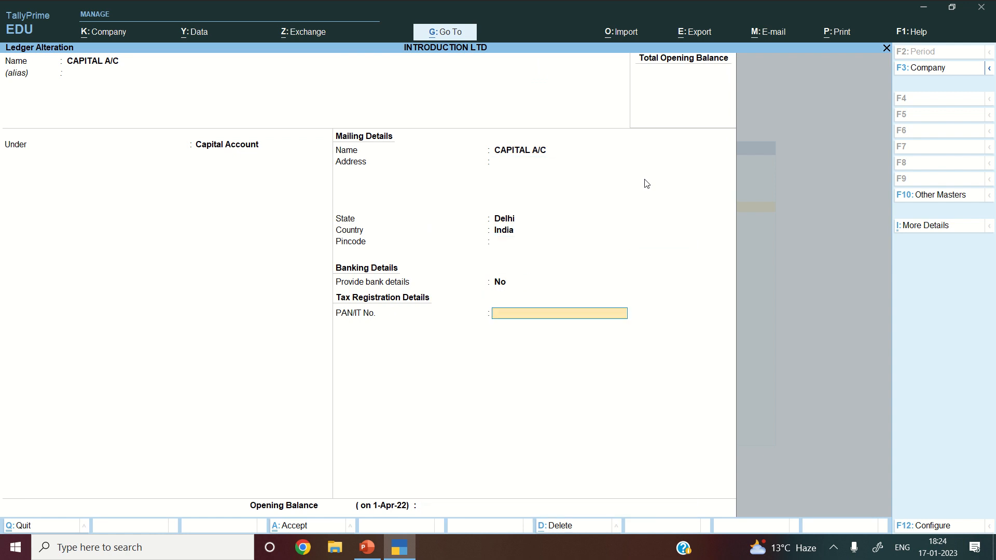
key("Return")
key("Return")
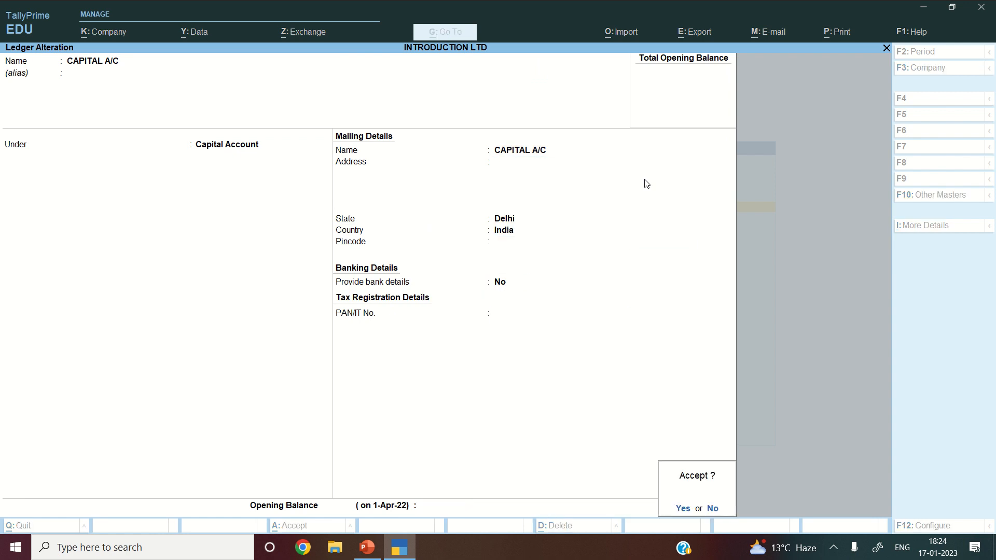
key("Return")
key("Down")
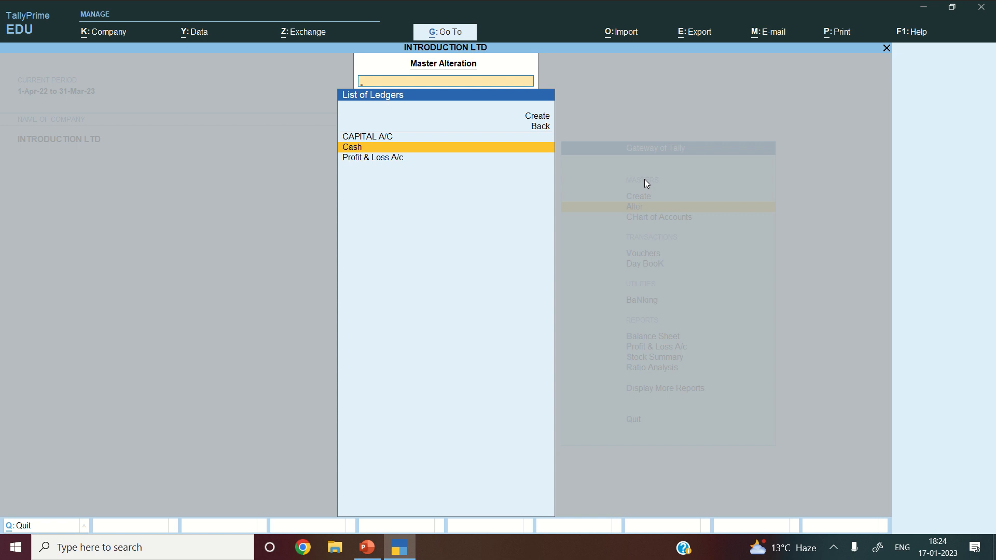
key("Escape")
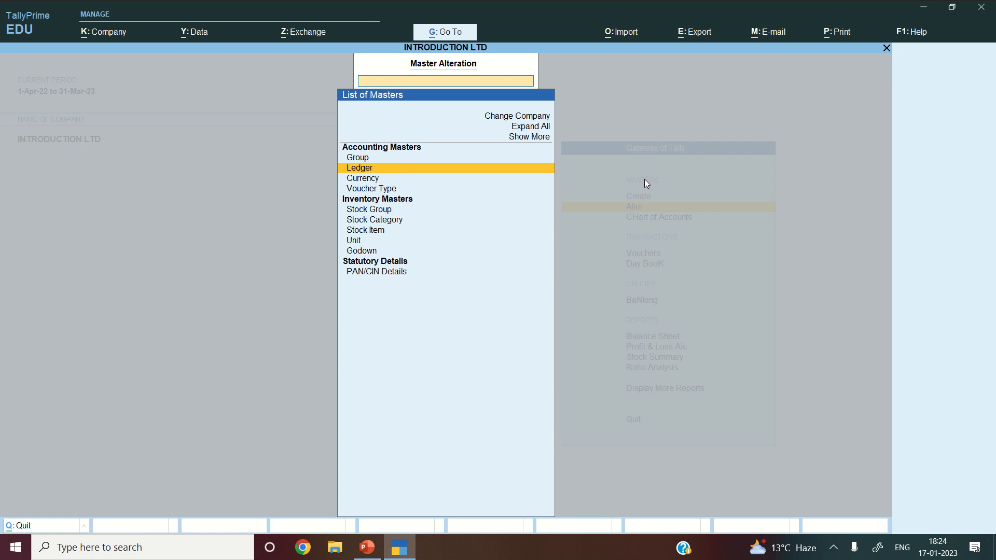
- Open the Chart of Accounts ledger list and bring up the Multi-Masters options
key("Escape")
key("Down")
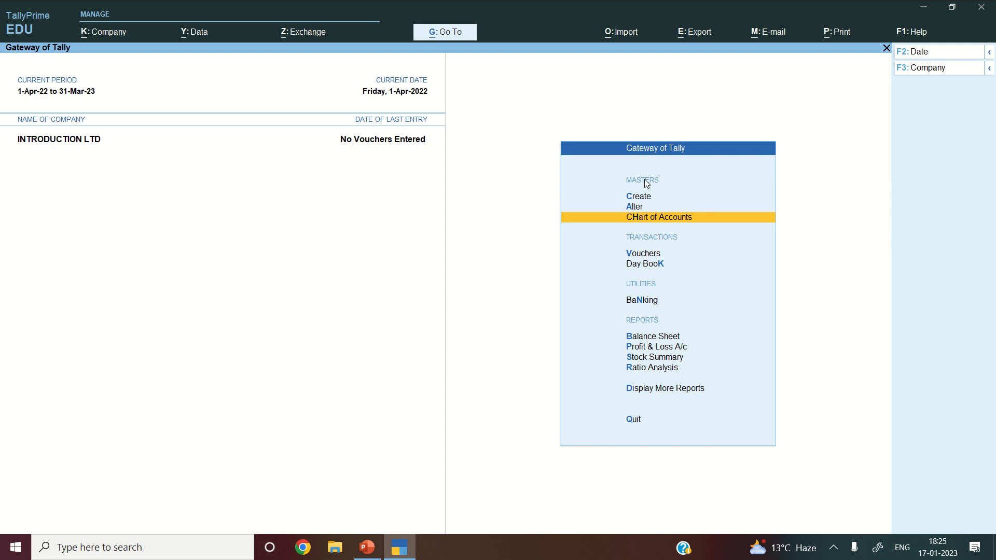
key("Return")
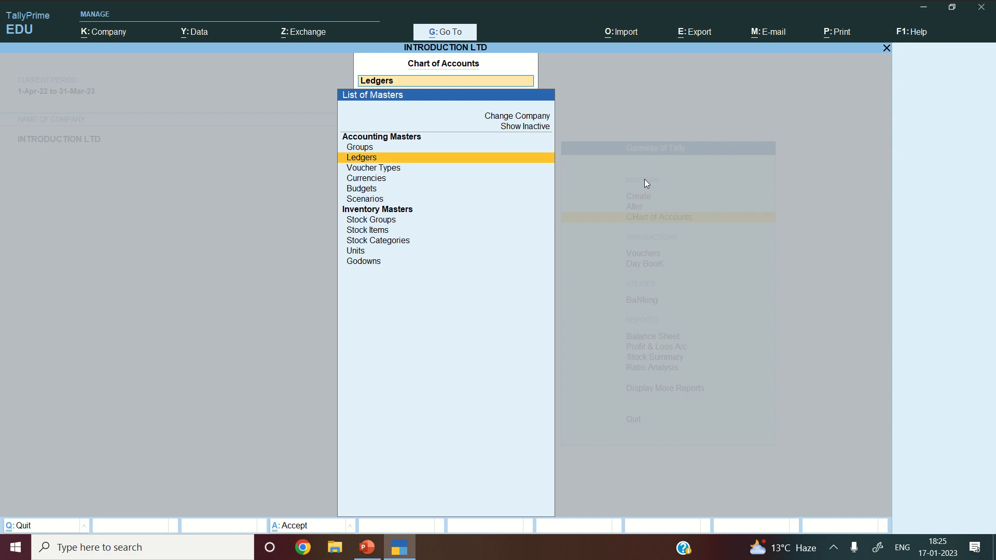
key("Return")
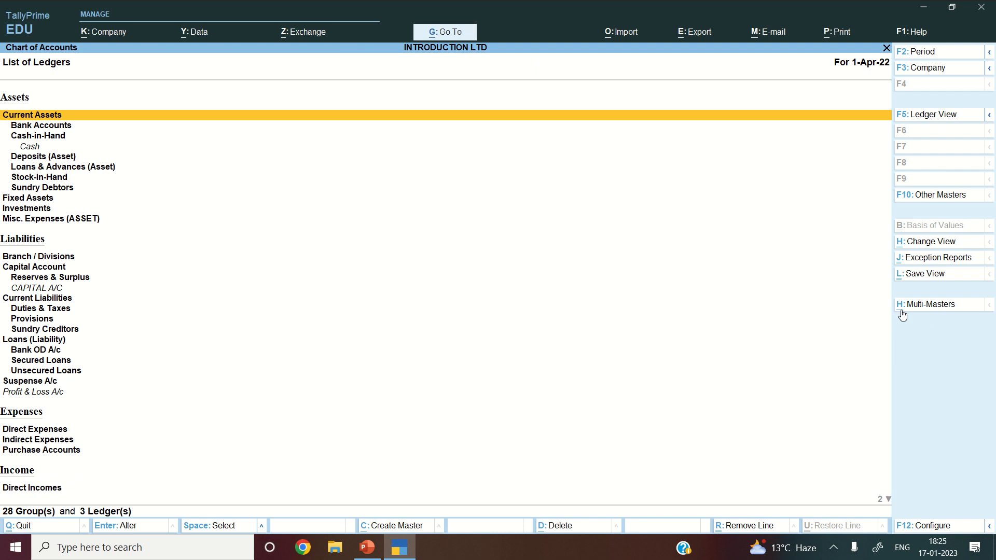
left_click(949, 310)
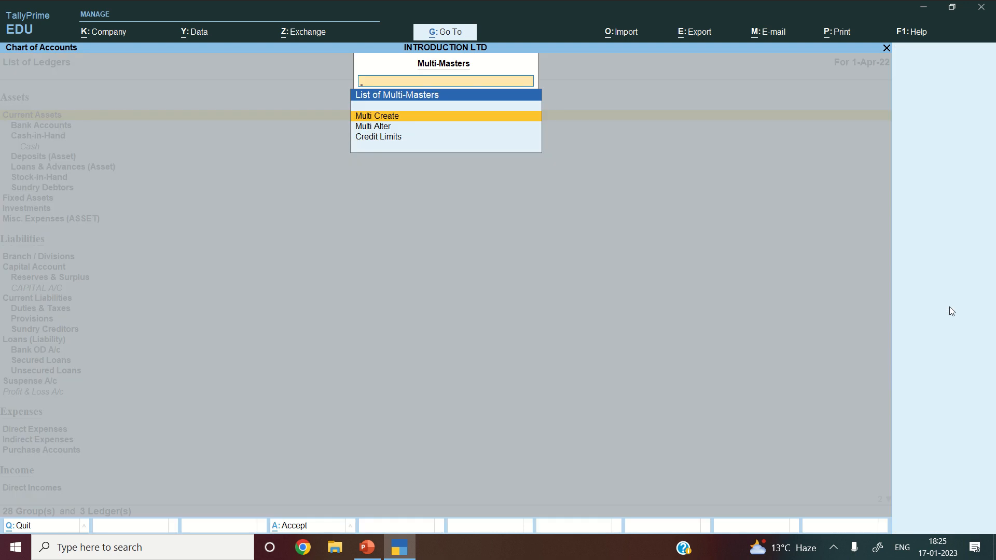
- In Multi Ledger Creation, add RESERVES under Reserves & Surplus with no opening balance
key("Return")
key("Return")
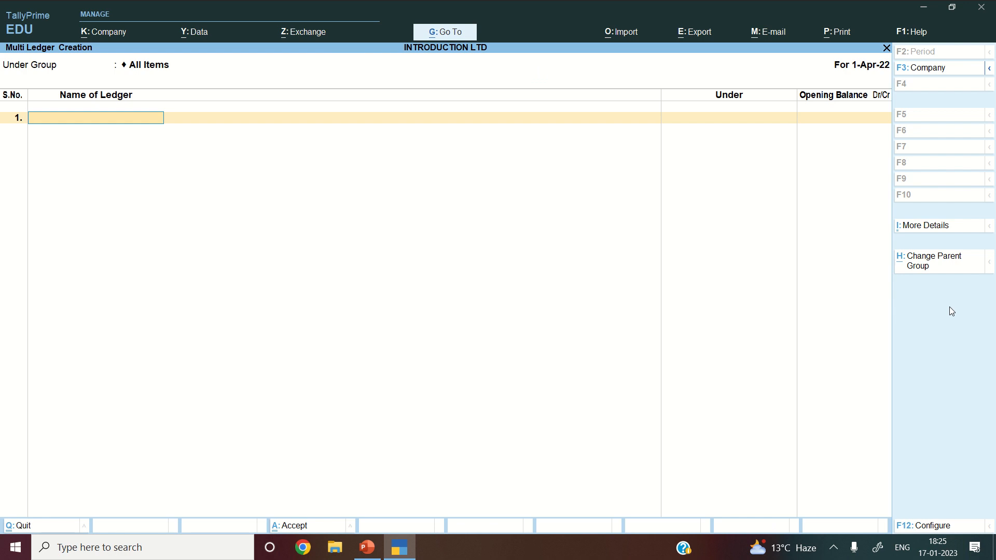
type("RESERVES")
key("Return")
type("RES")
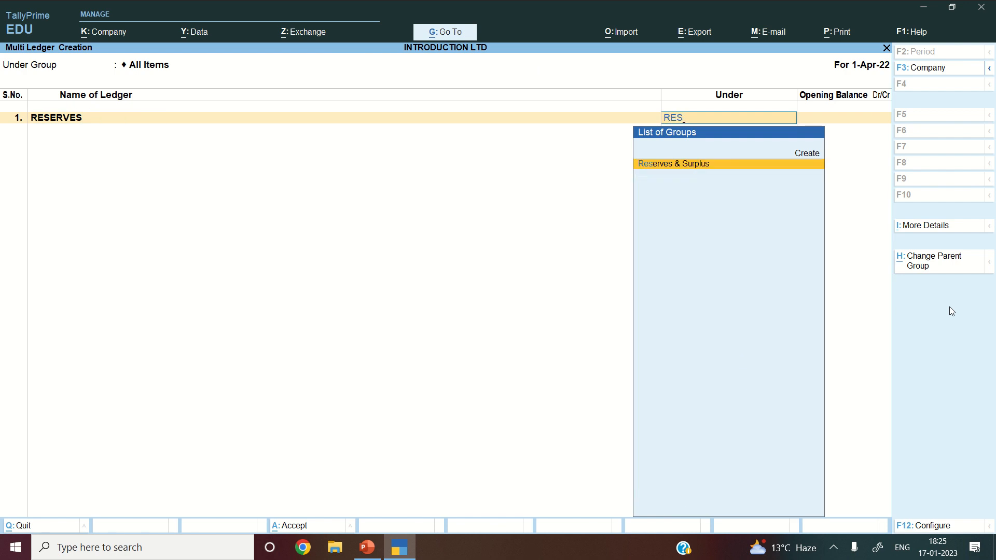
key("Return")
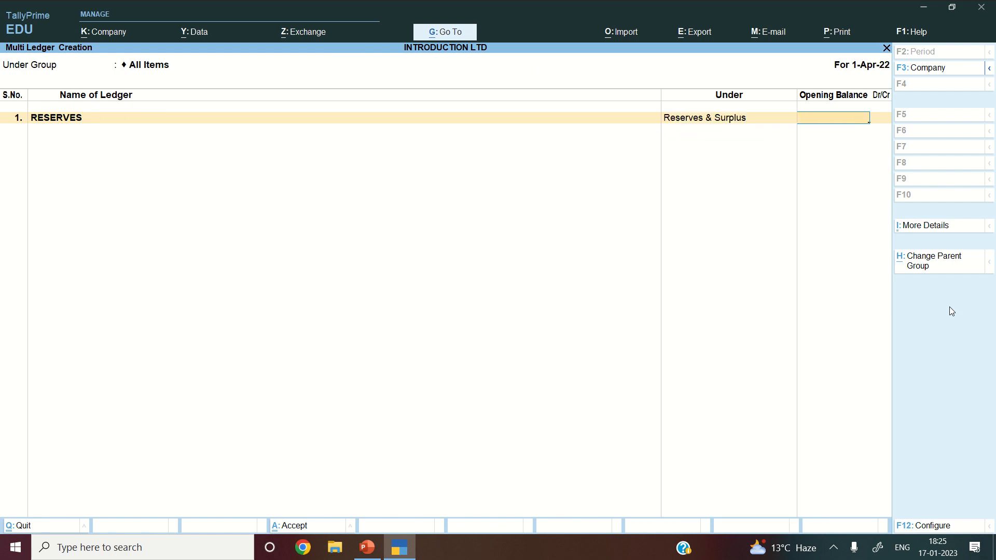
key("Return")
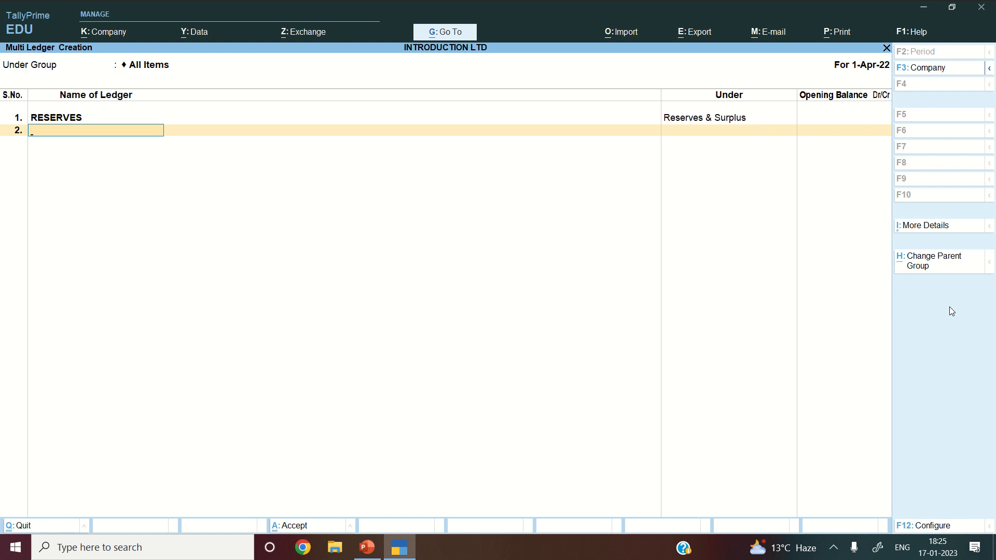
- Add LOAN FROM PROMOTERS under Unsecured Loans and save both ledgers
type("LOAN FROM PROM")
type("OTERS")
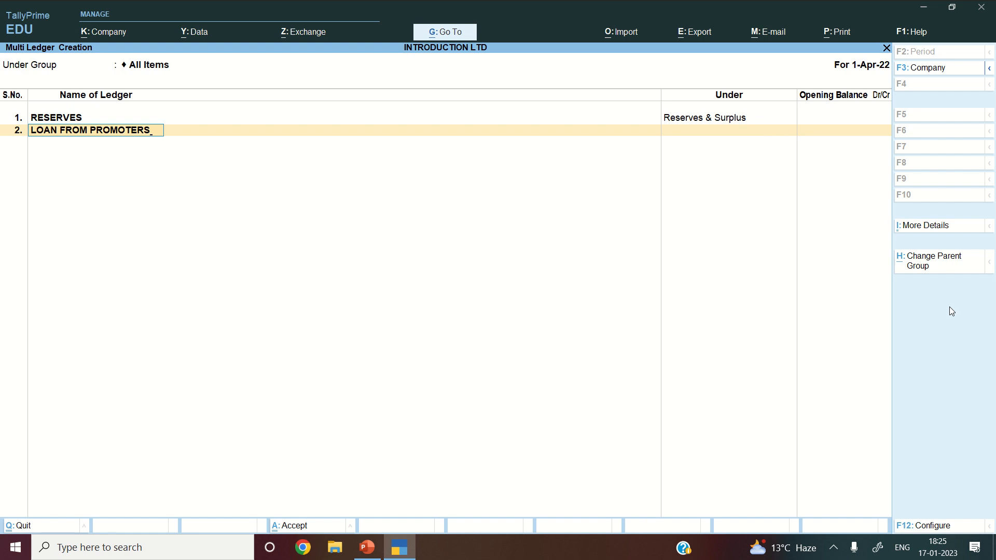
key("Return")
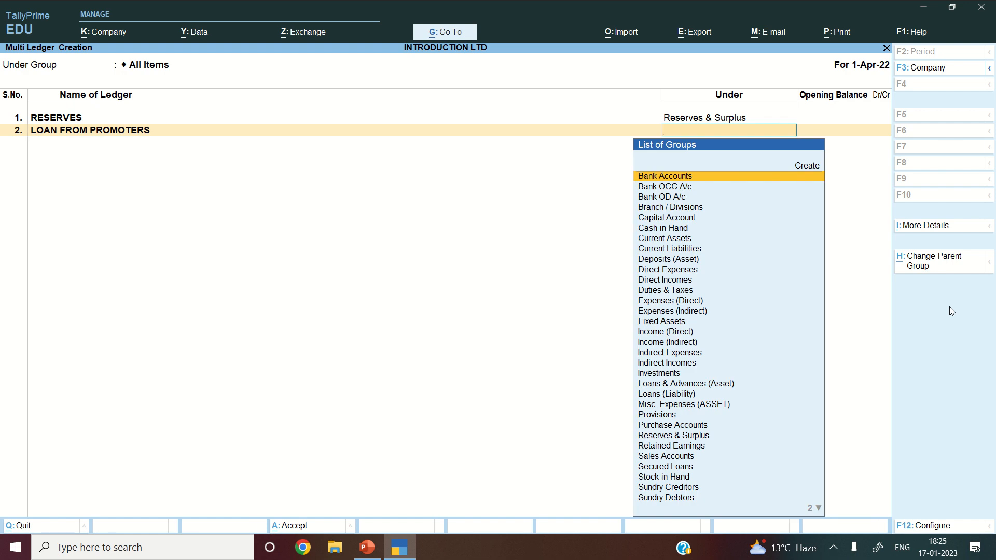
type("UNS")
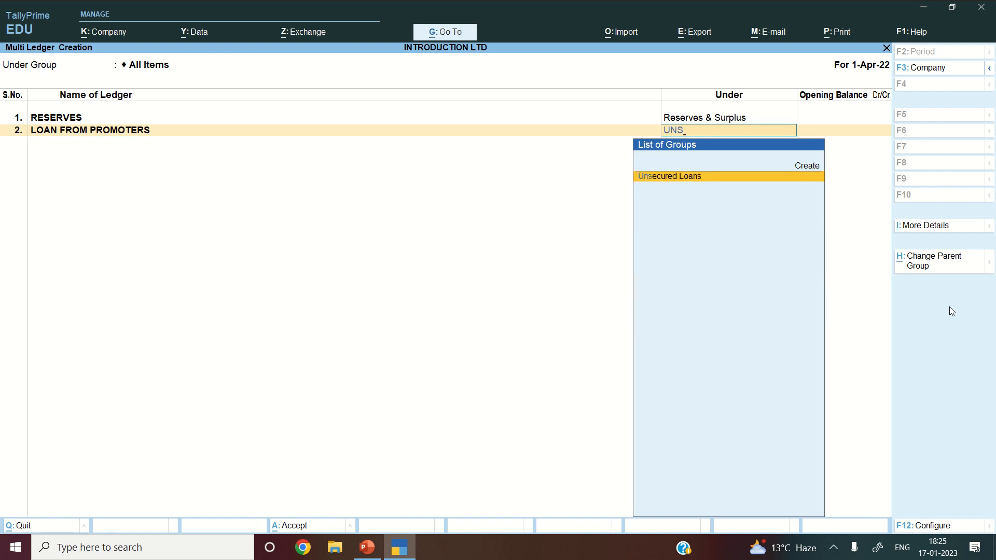
key("Return")
key("Return")
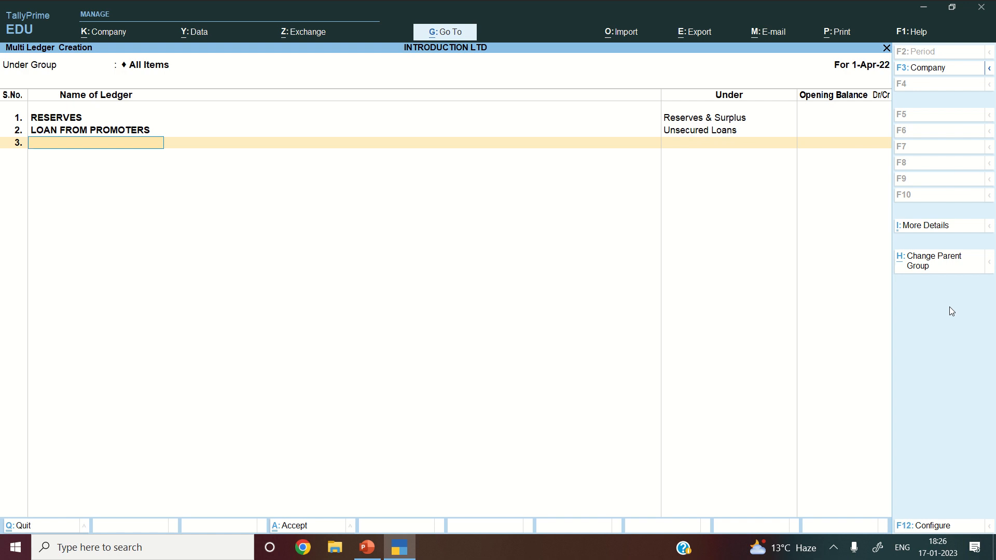
key("Return")
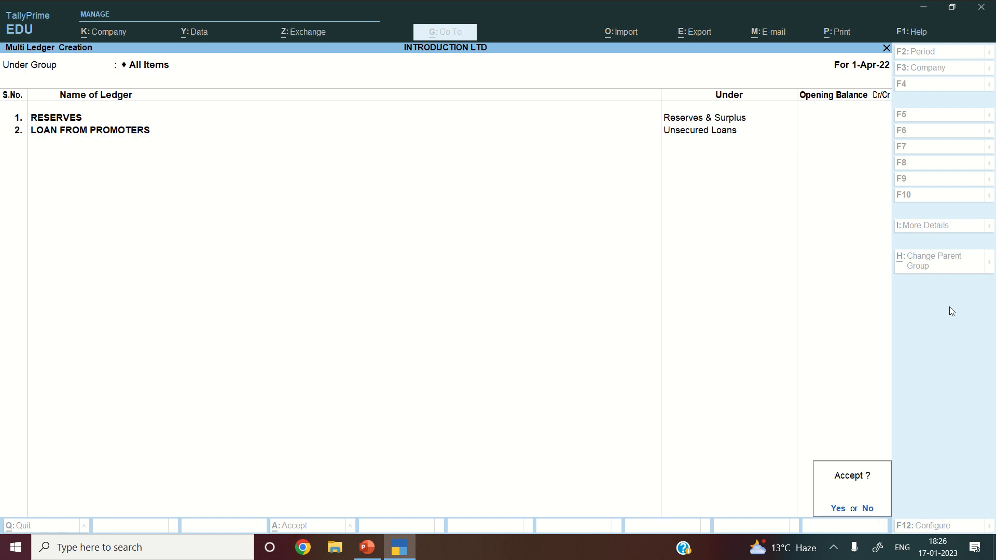
key("Return")
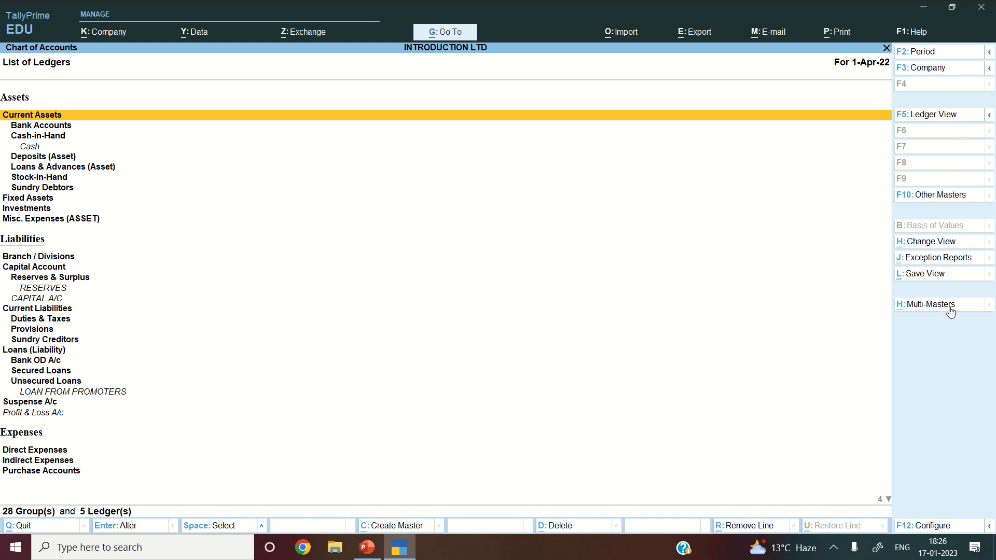
- Return to Gateway of Tally and highlight the Create option
key("Escape")
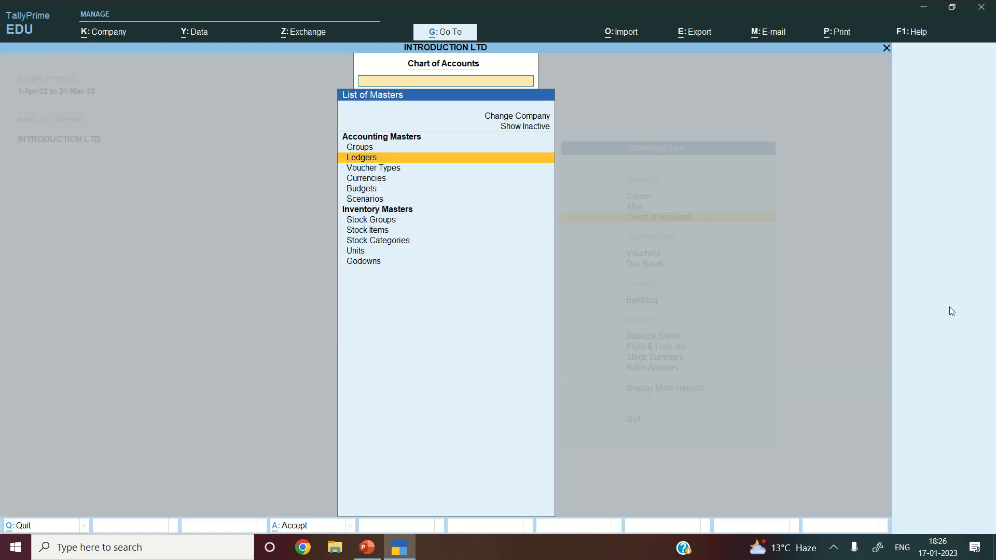
key("Escape")
key("Up")
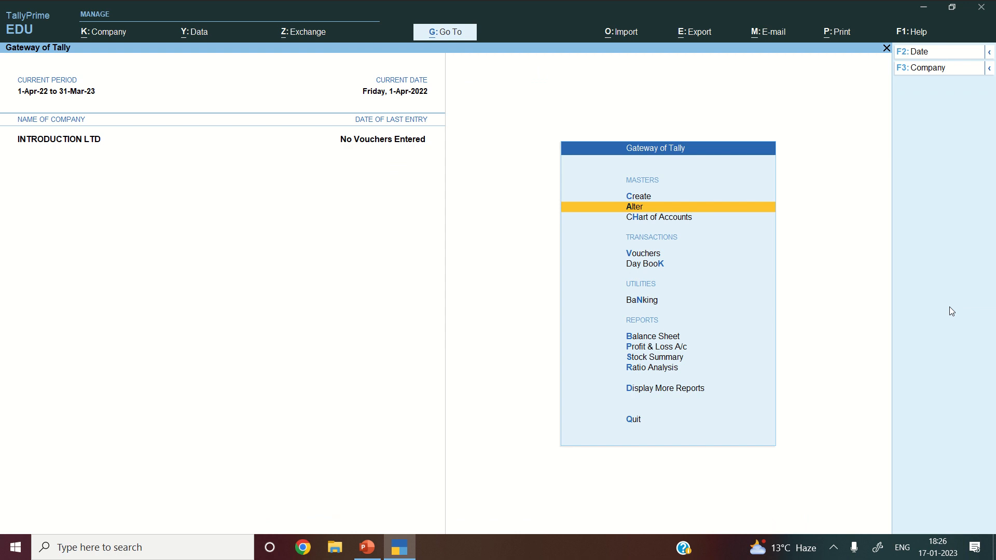
key("Up")
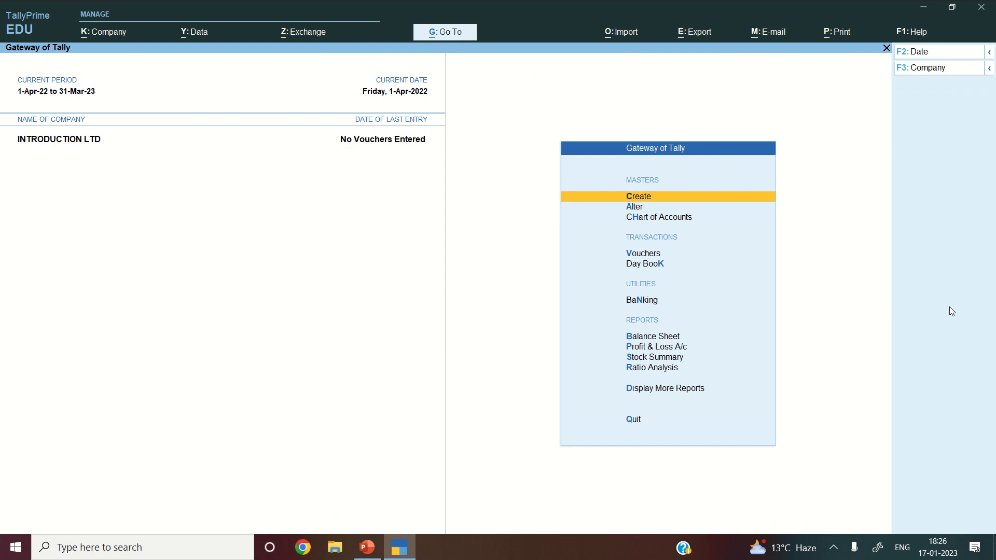
key("Down")
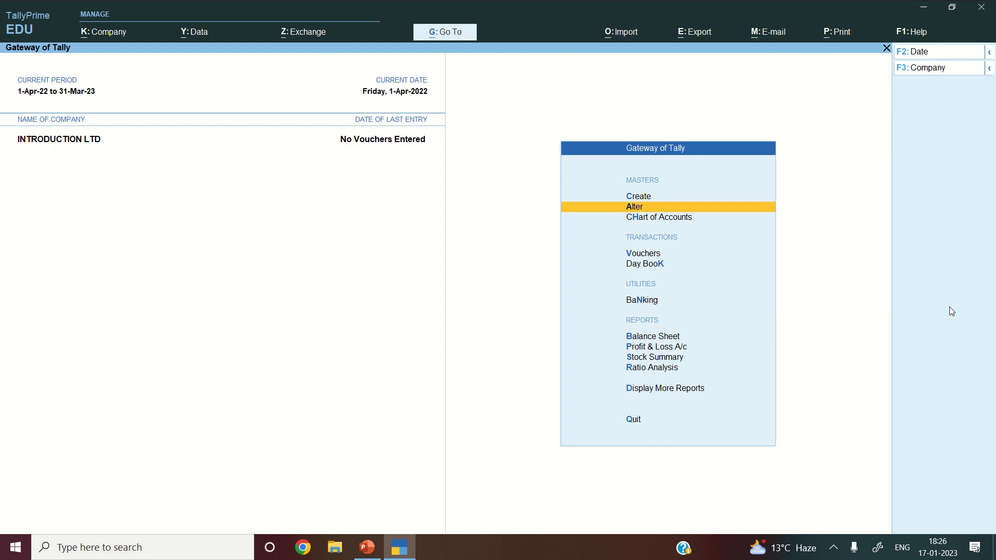
key("Down")
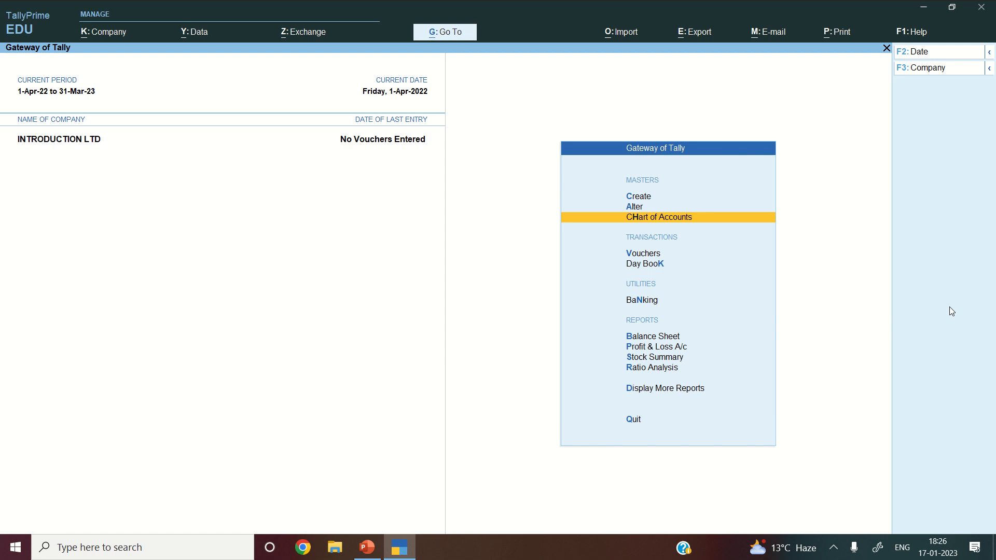
key("Up")
key("Up")
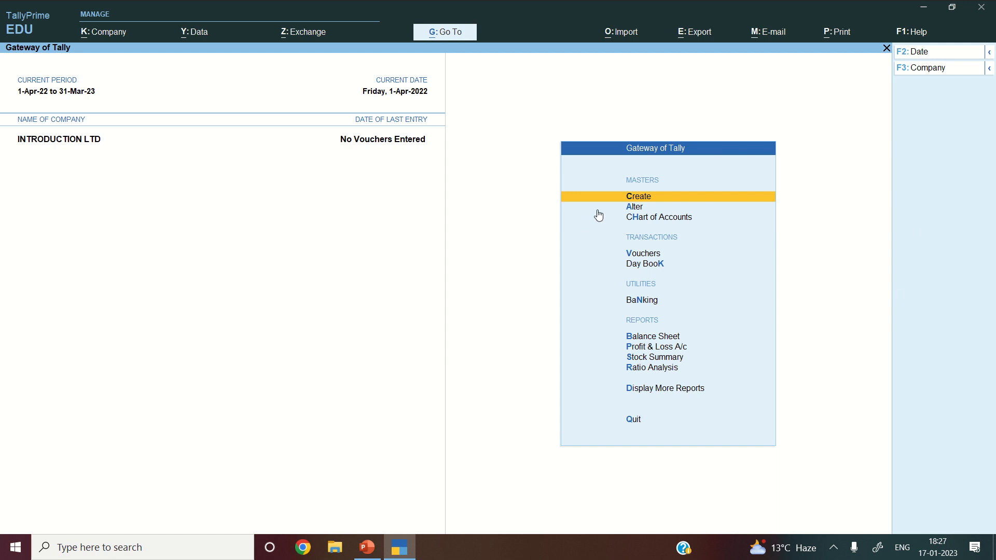
- Choose Stock Group from the List of Masters to get a blank creation form under Primary
key("Return")
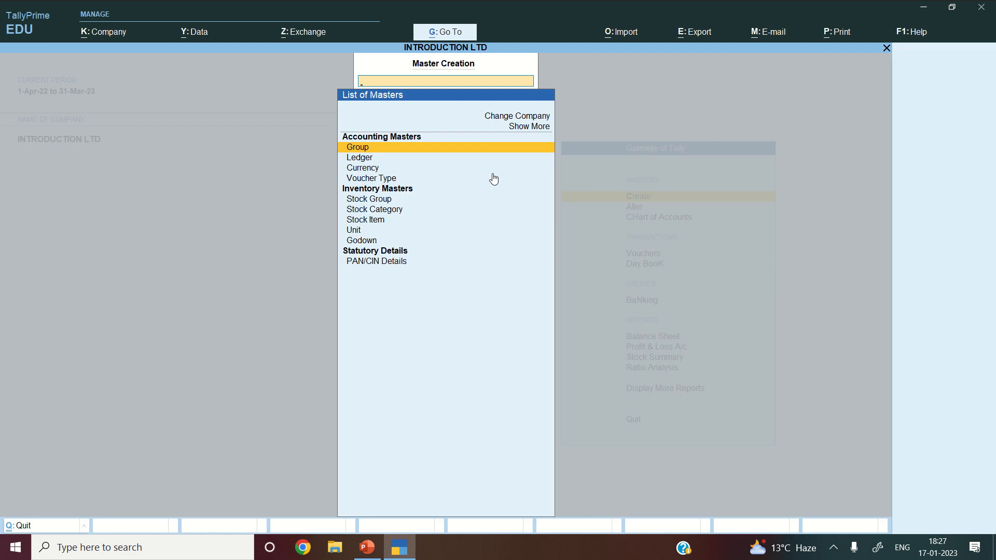
key("Down")
key("Down")
key("Down")
key("Down")
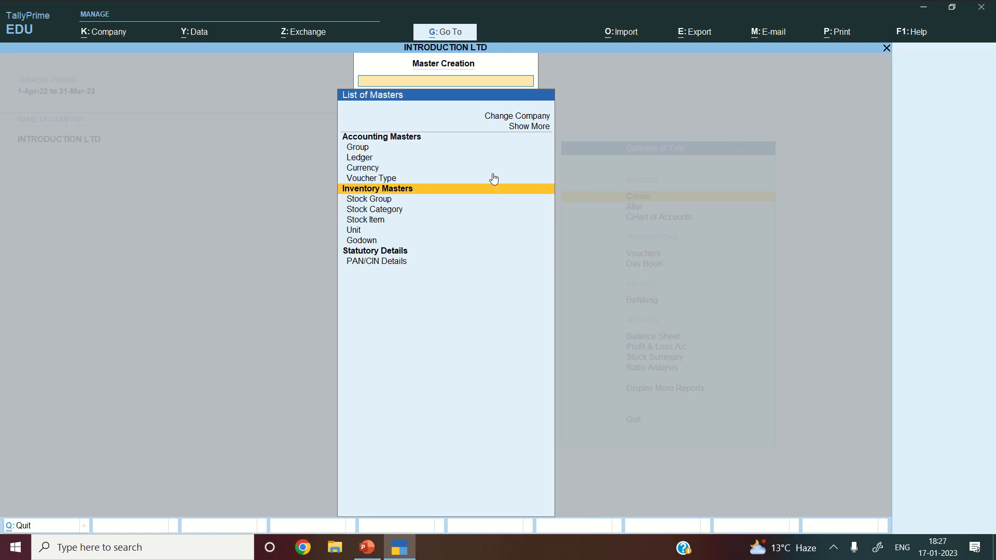
key("Down")
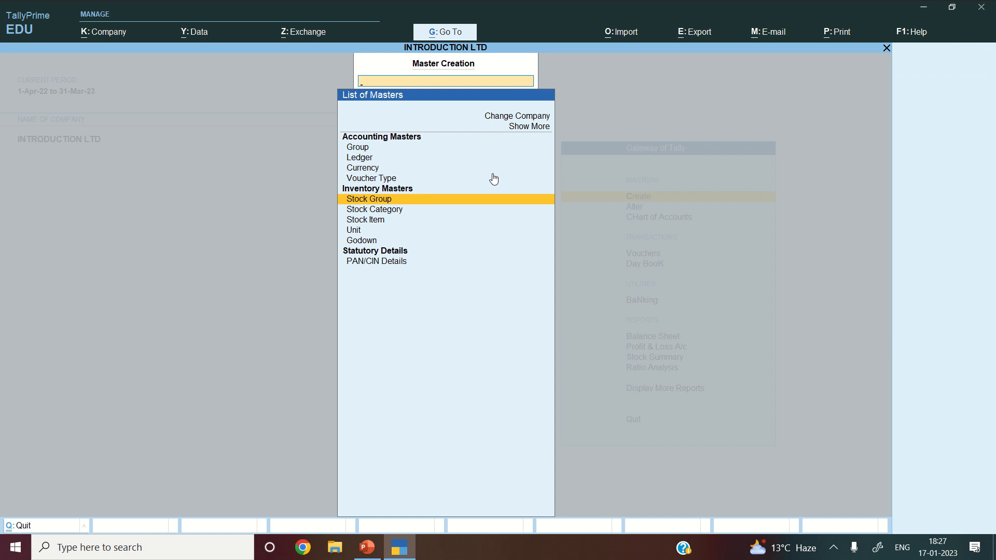
key("Down")
key("Down")
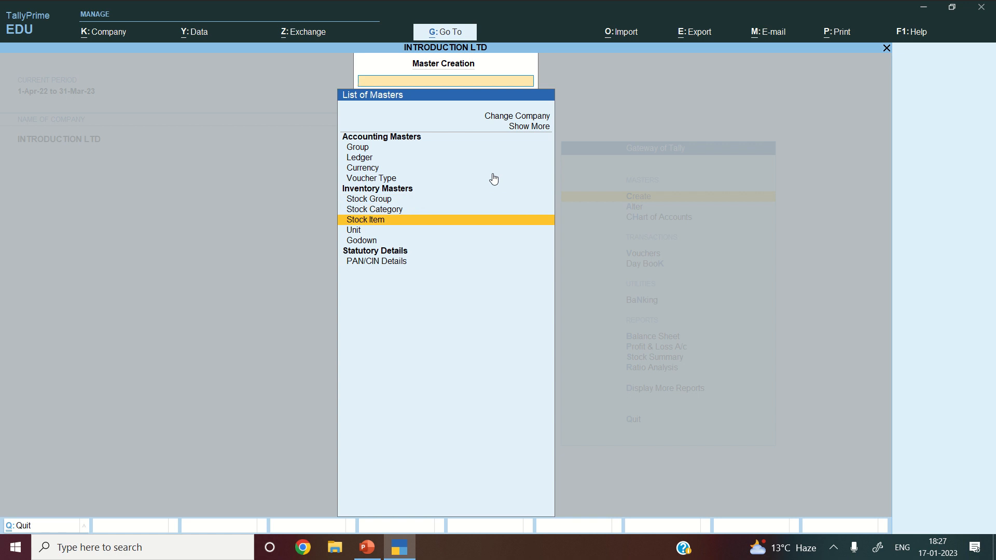
key("Down")
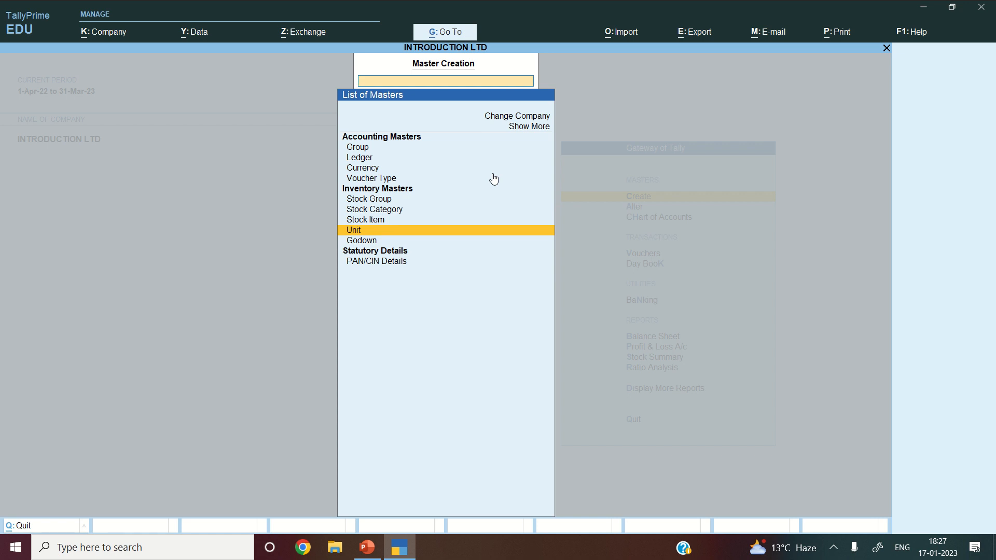
key("Up")
key("Up")
key("Up")
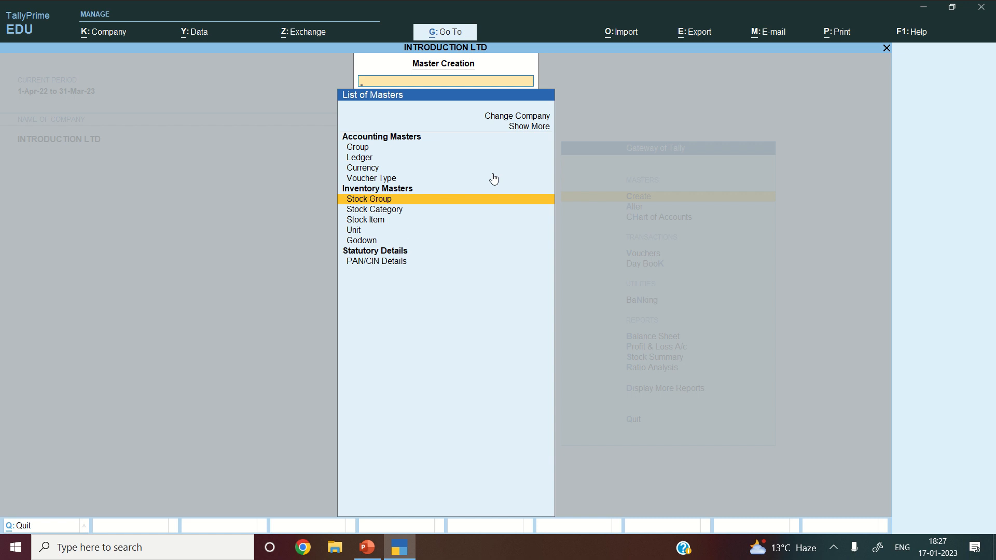
key("Return")
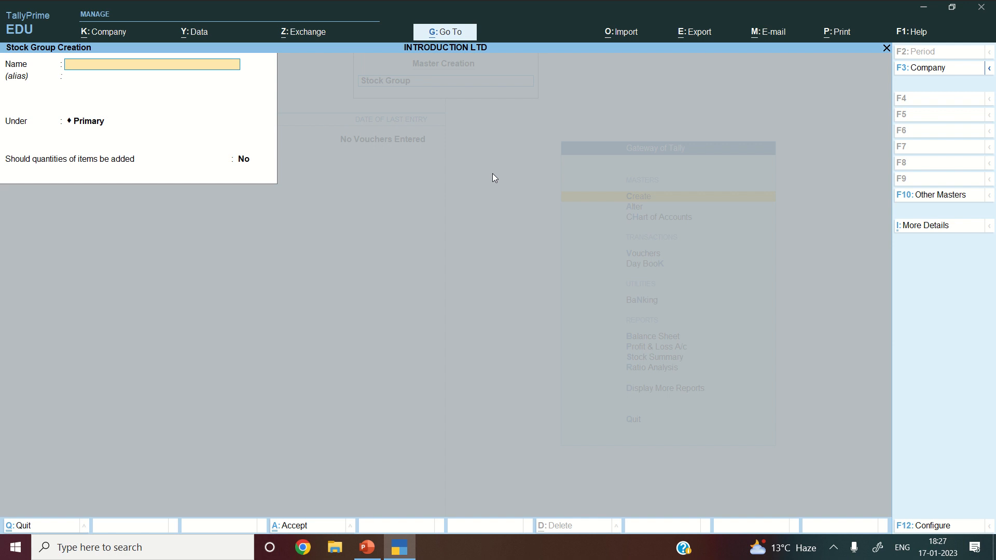
- Create stock group SHIRTS under Primary with quantities of items added set to Yes
type("SHIRTS")
key("Return")
key("Return")
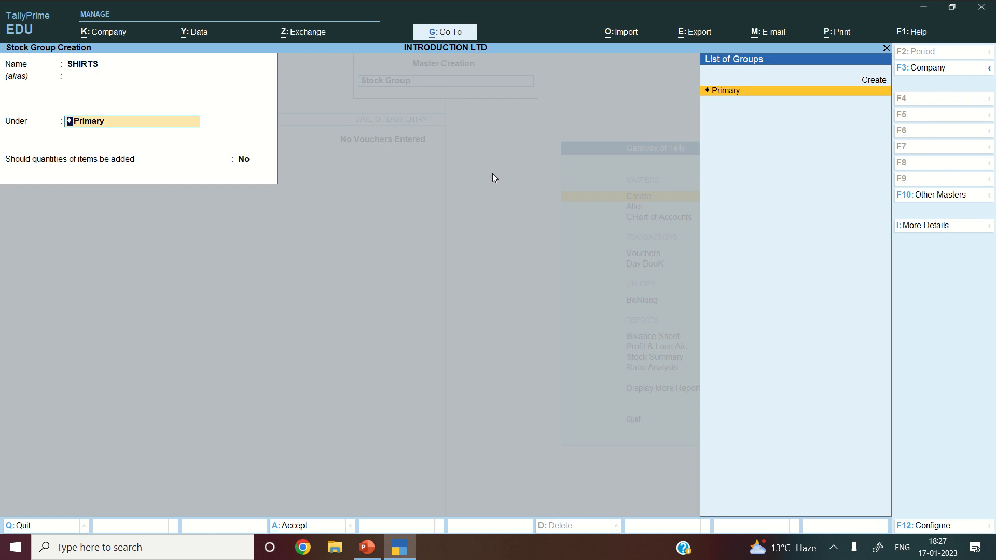
key("Return")
type("YES")
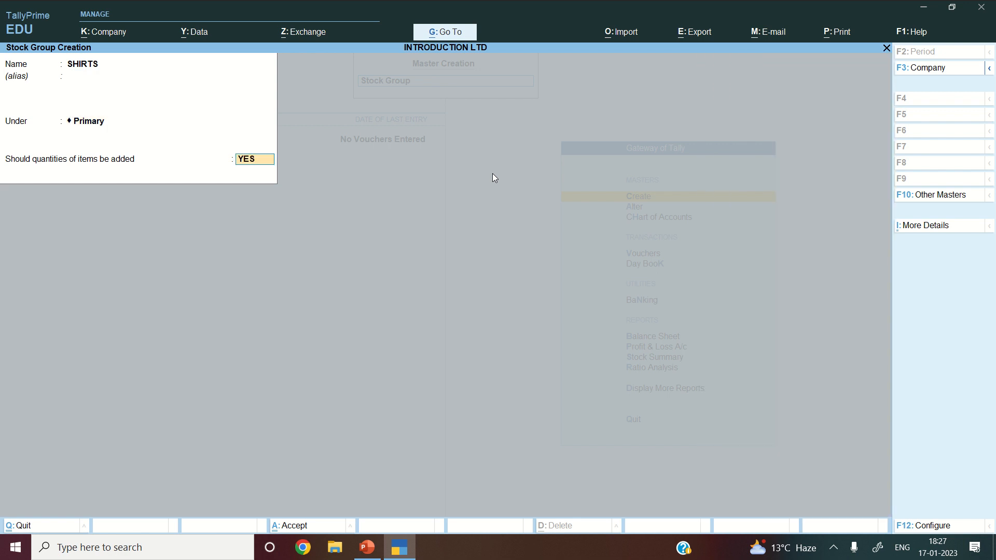
key("Return")
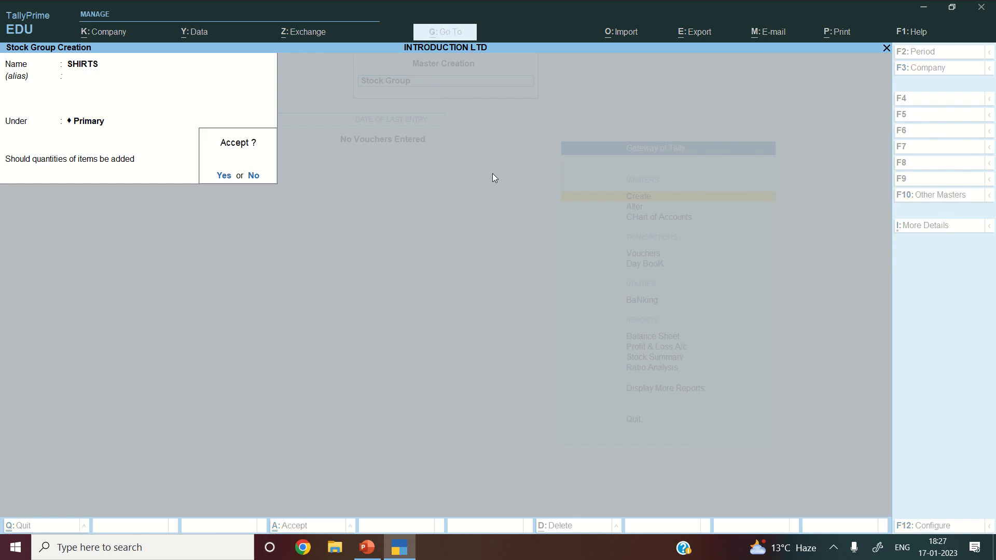
key("Return")
- Create stock group TROUSERS under Primary with quantities added set to Yes, then close the form
type("T")
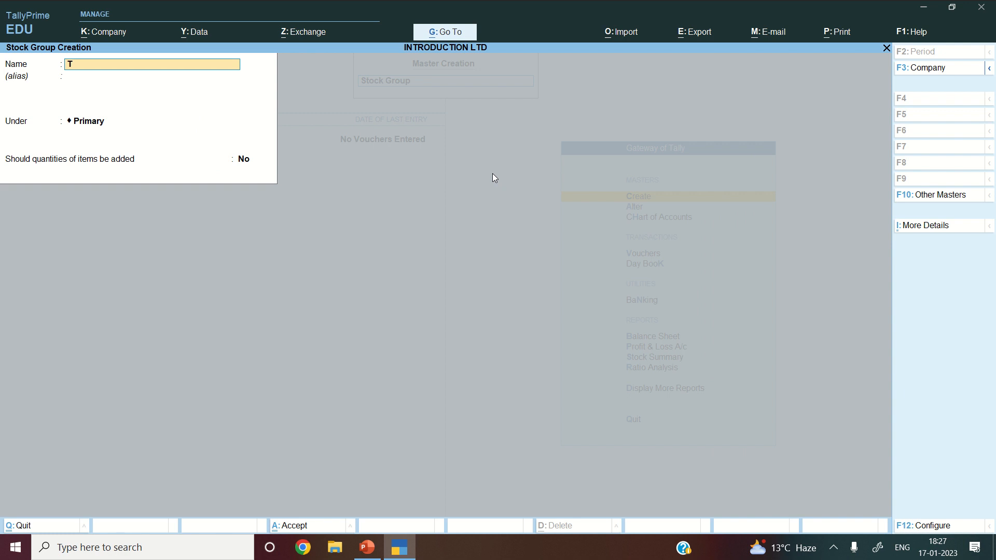
type("ROUSERS")
key("Return")
key("Return")
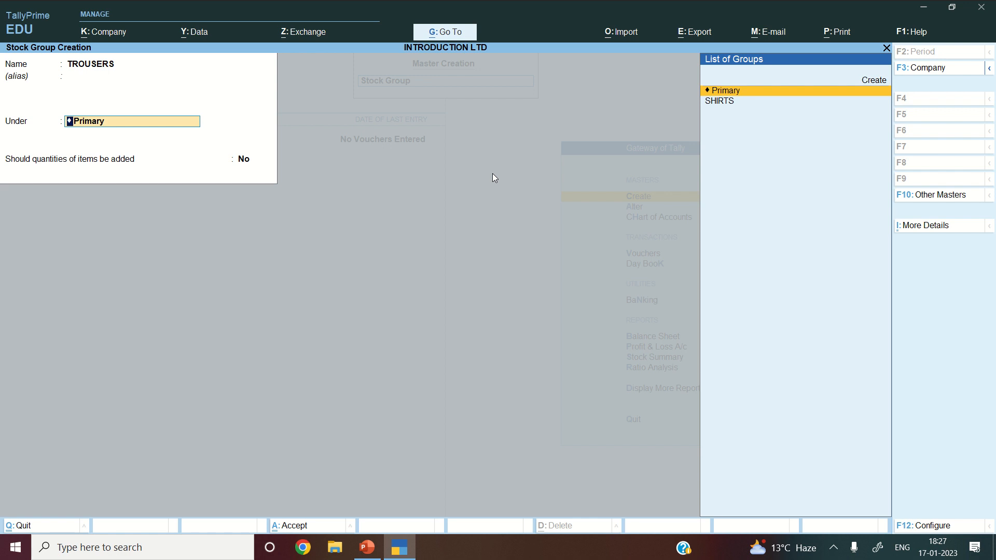
key("Return")
type("YES")
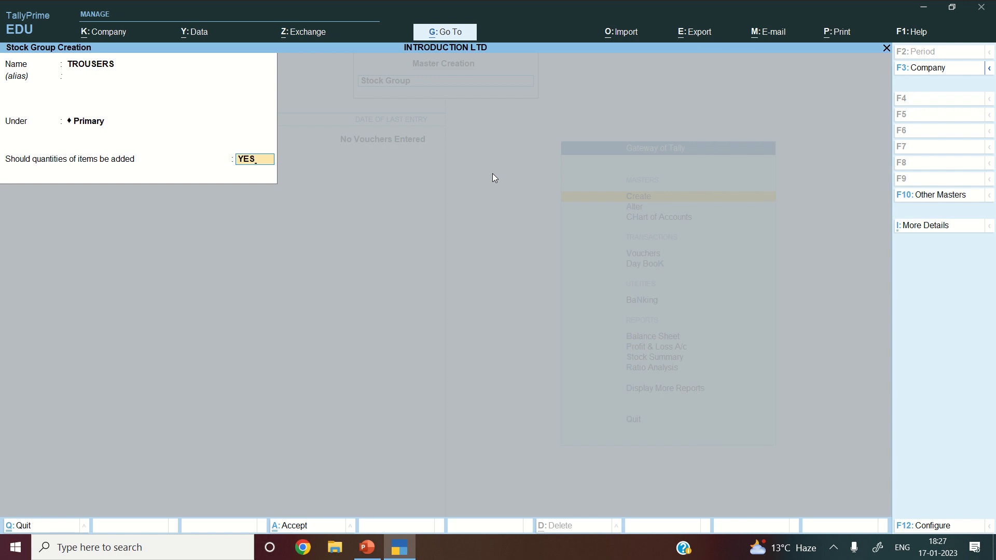
key("Return")
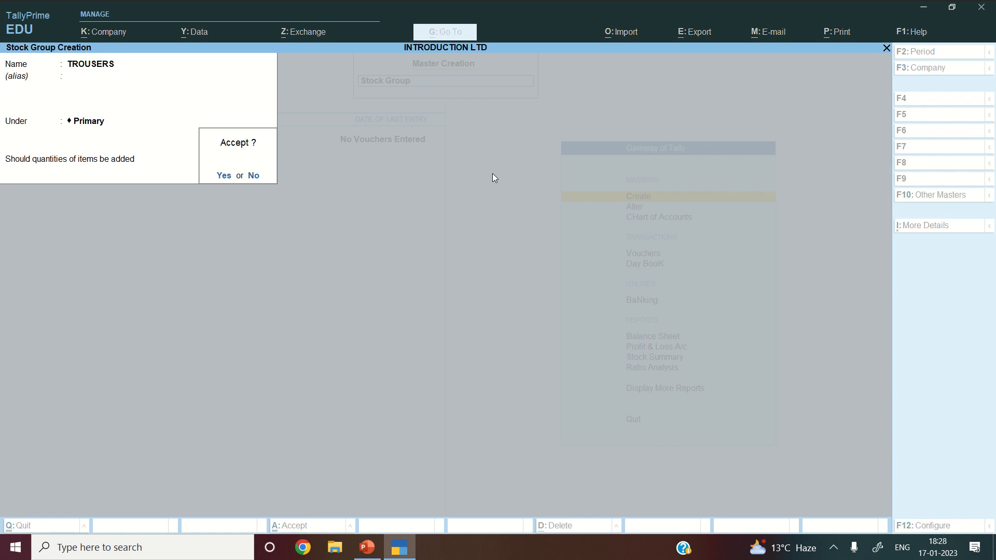
key("Return")
key("Escape")
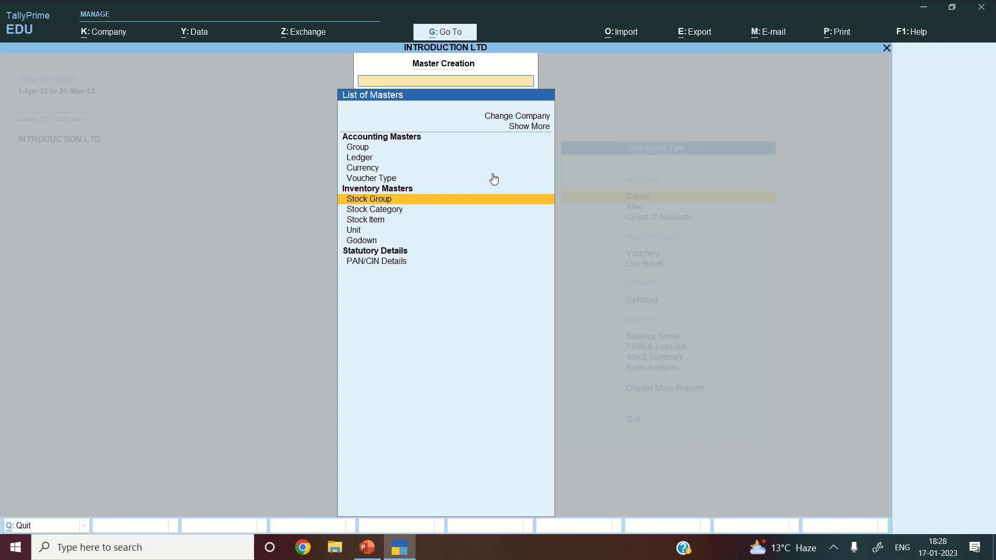
- Create unit symbol pcs, formal name PIECES, 0 decimal places, and return to masters
key("Down")
key("Down")
key("Down")
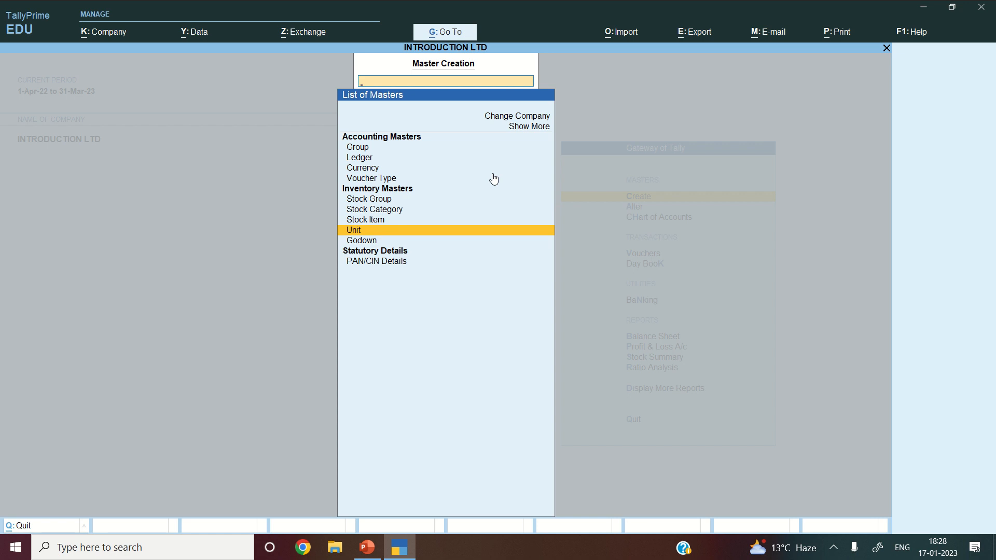
key("Return")
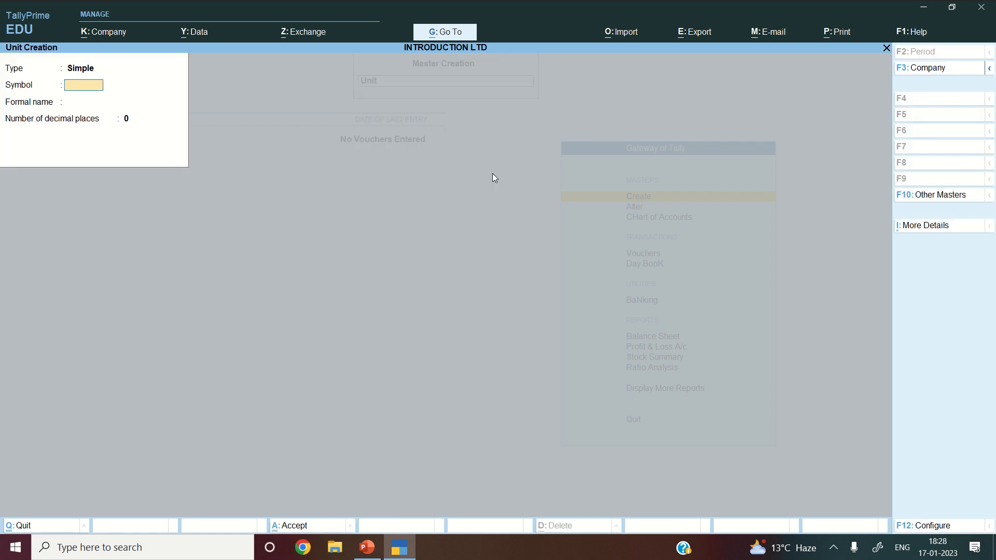
type("pcs")
key("Return")
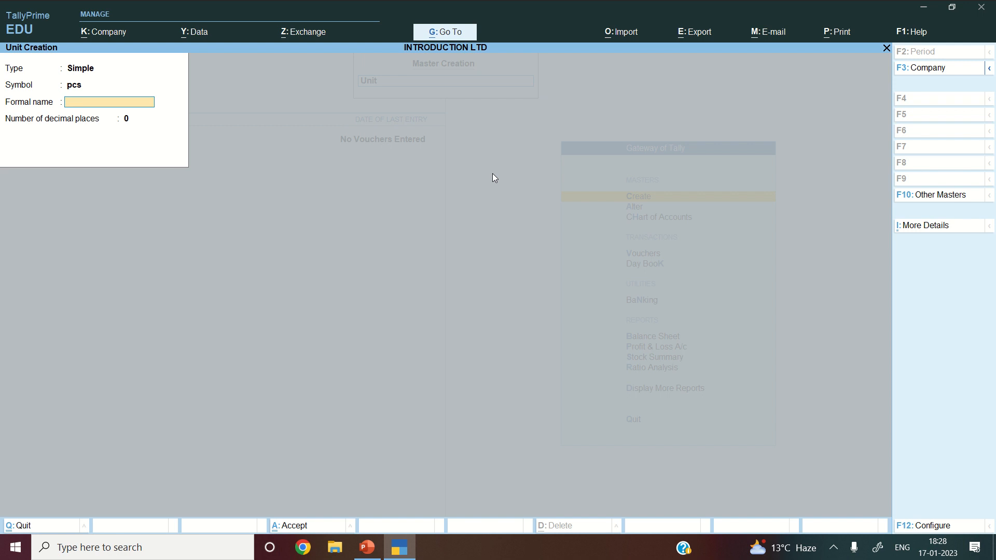
type("PIECES")
key("Return")
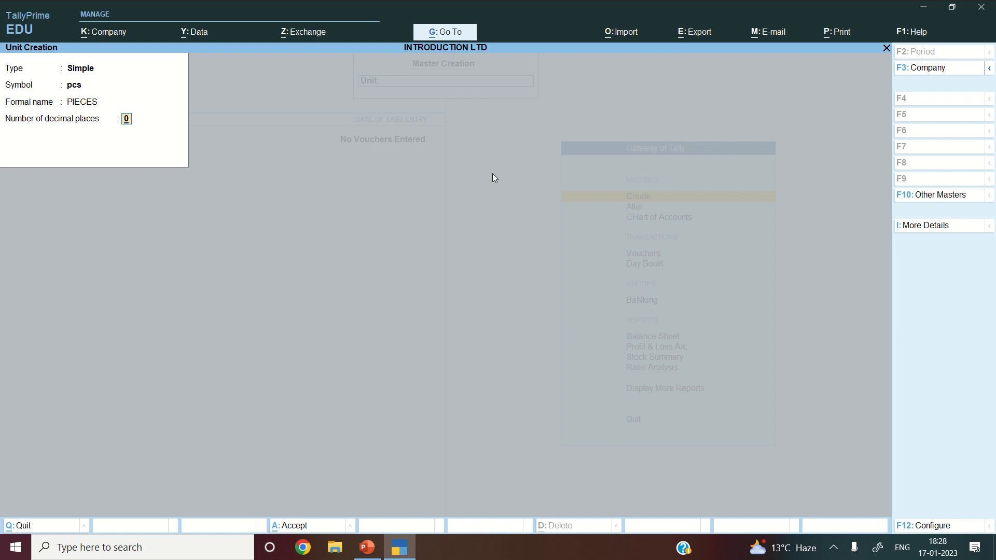
key("Return")
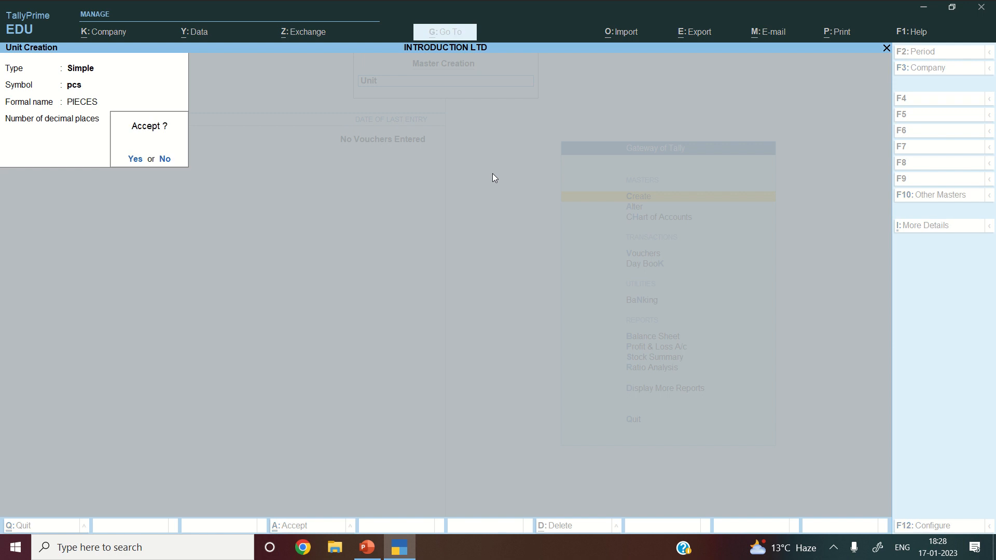
key("Return")
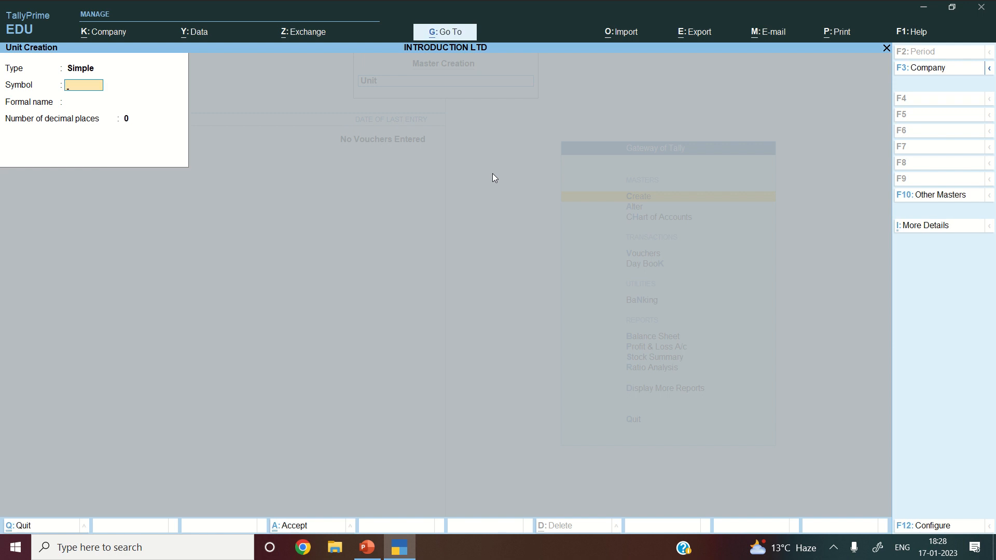
key("Escape")
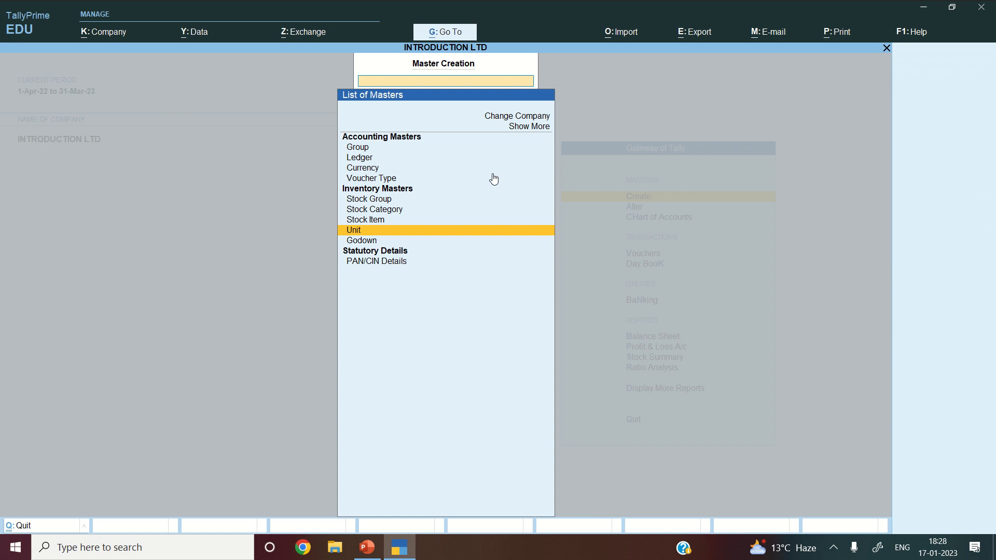
- Create COTTON SHIRTS under SHIRTS: opening 100 pcs at 200, value 20,000.00
key("Up")
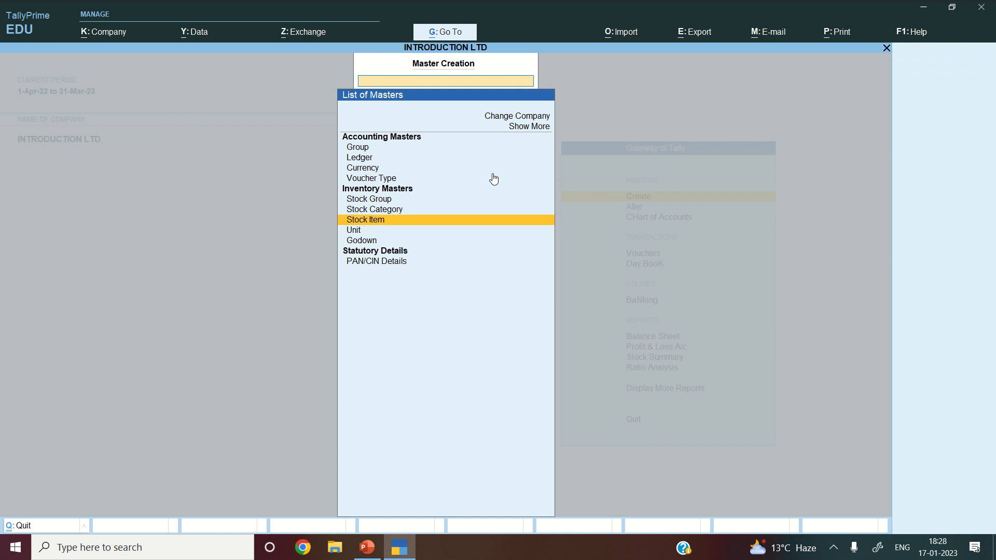
key("Return")
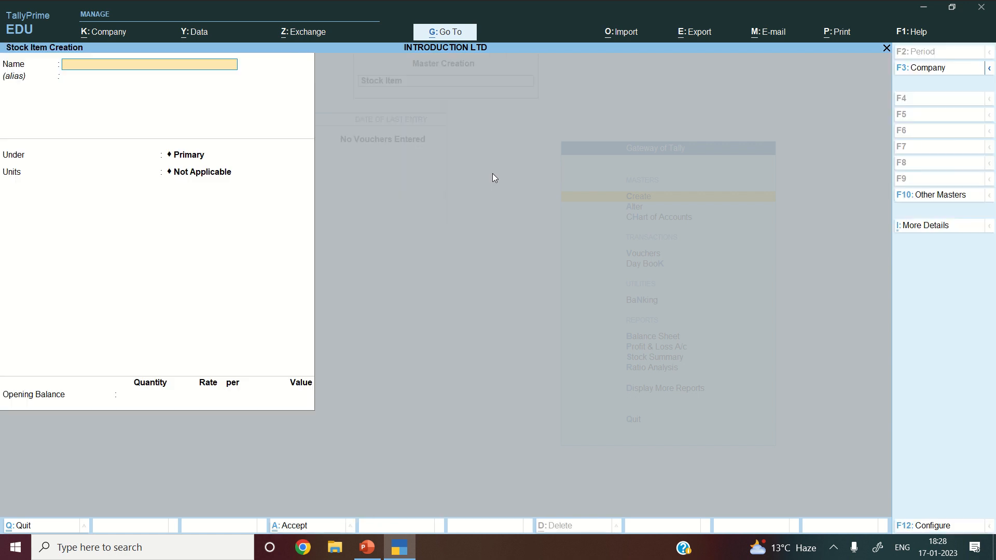
type("COTTON SHIRTS")
key("Return")
key("Return")
key("Down")
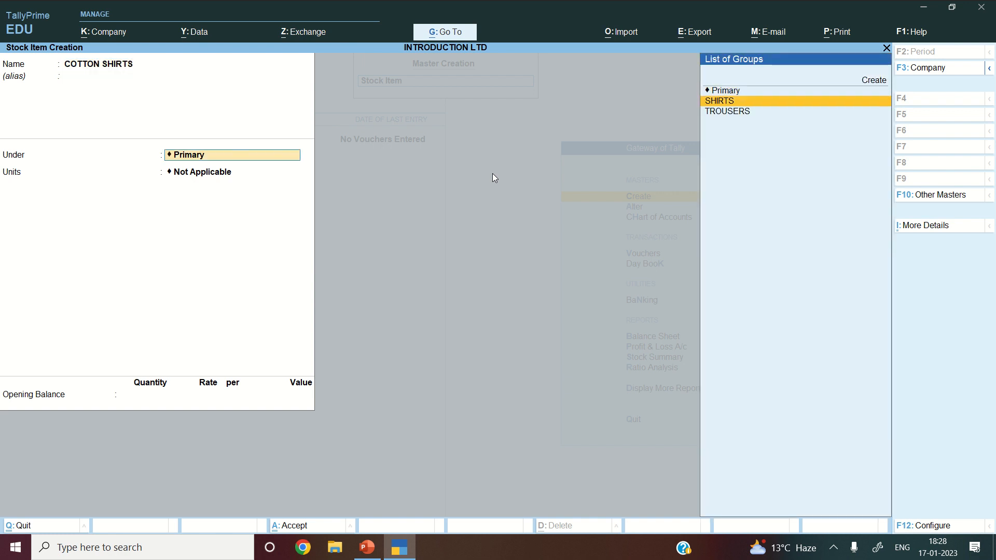
key("Return")
key("Down")
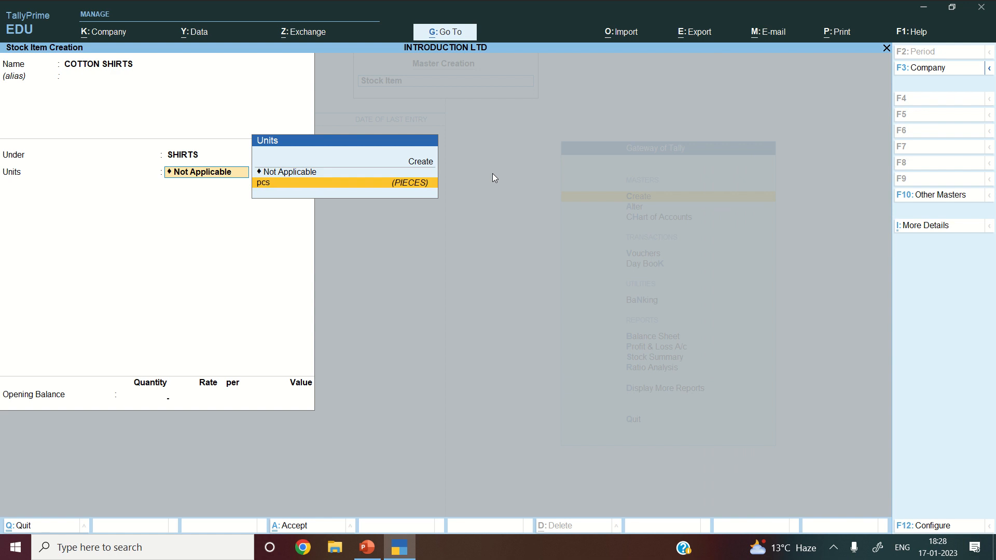
key("Return")
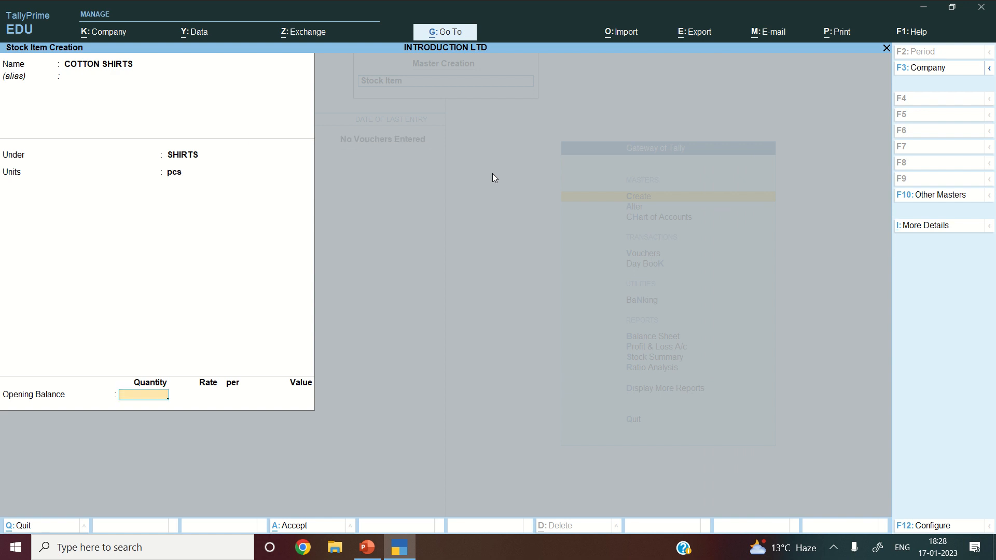
type("100")
key("Return")
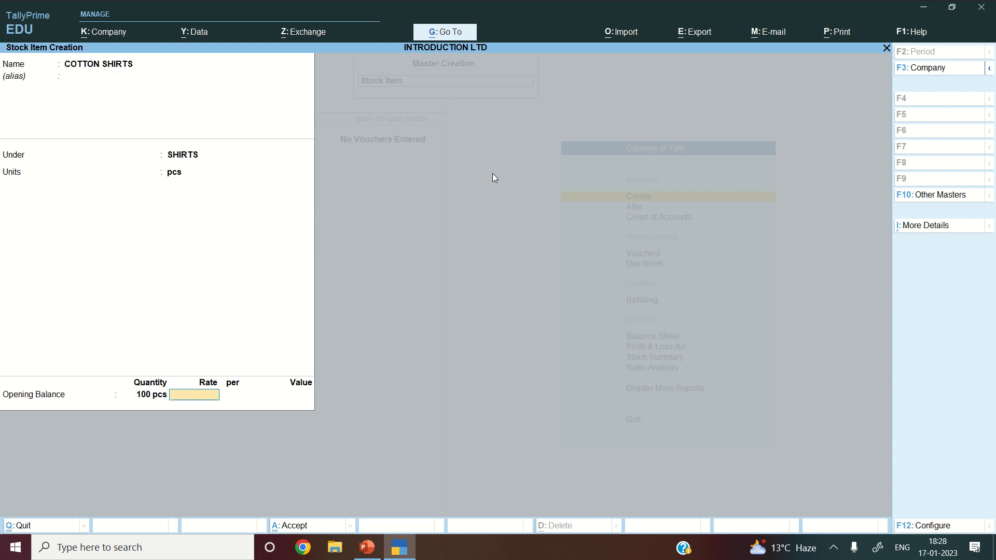
type("200")
key("Return")
key("Return")
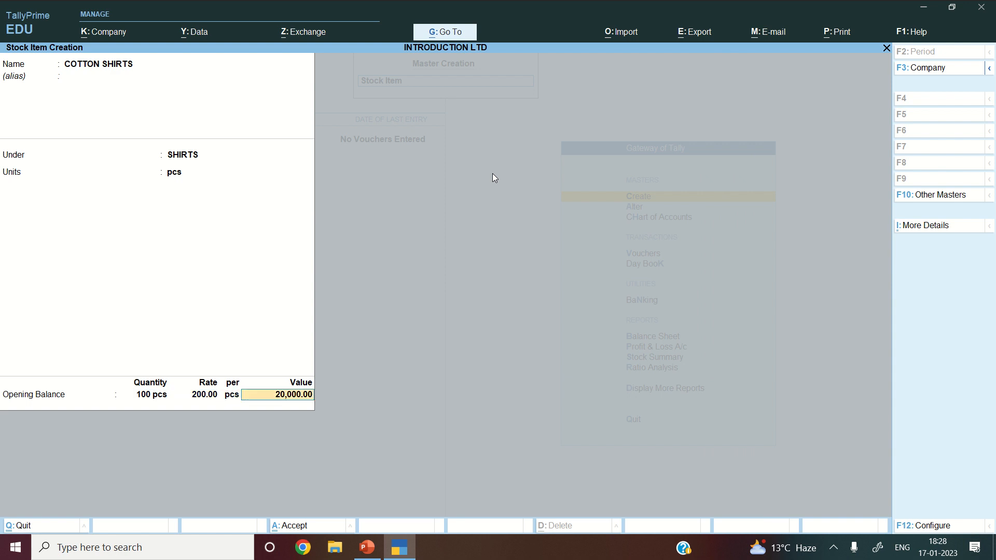
key("Return")
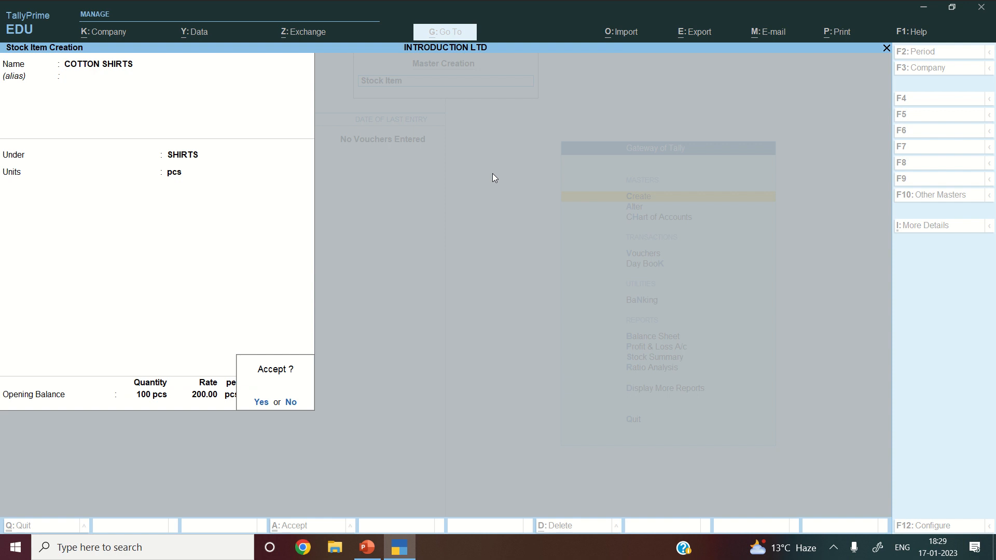
key("Return")
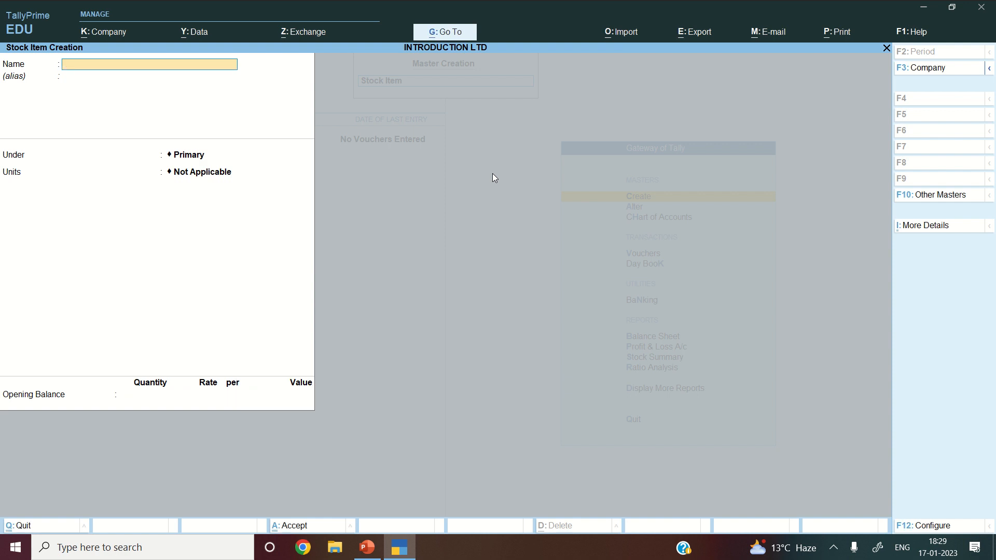
- Create WOOLLEN SHIRTS under SHIRTS: opening 200 pcs at 300, value 60,000.00
type("WOOLLEN SHIRTS")
key("Return")
key("Return")
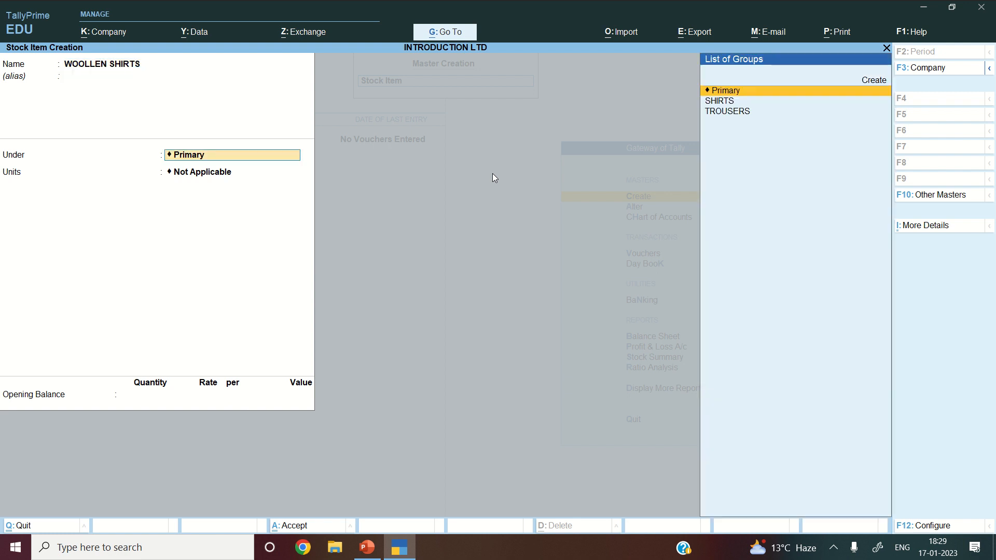
key("Down")
key("Return")
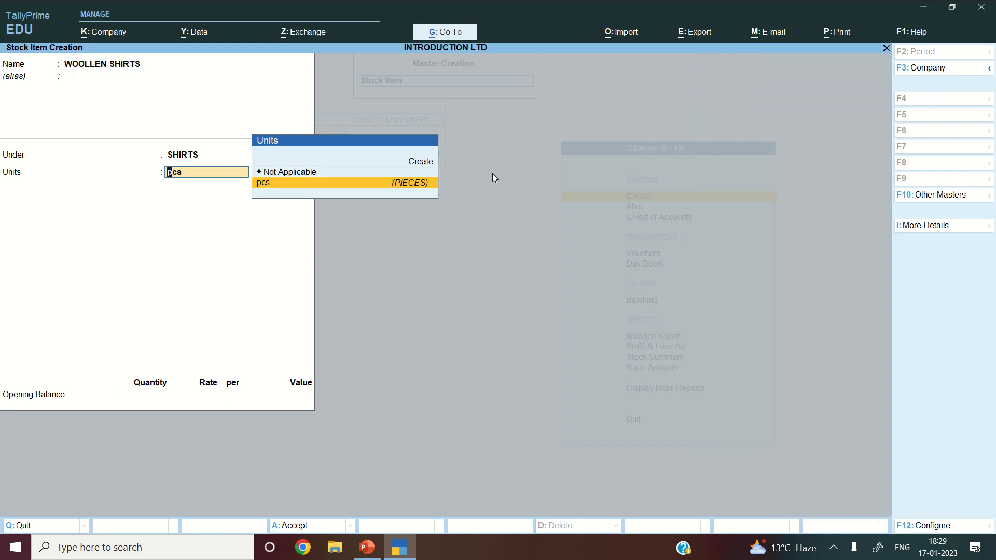
key("Return")
type("200")
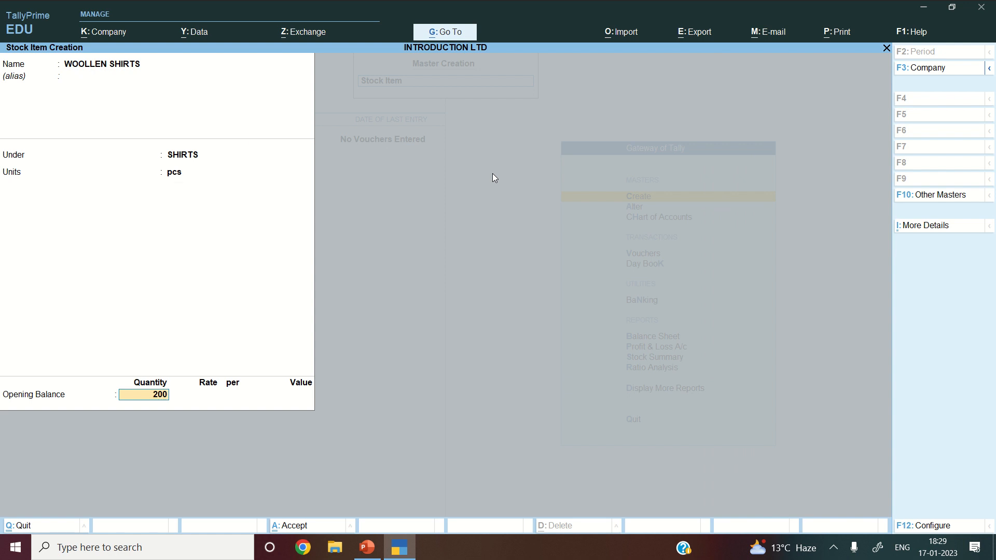
key("Return")
type("3")
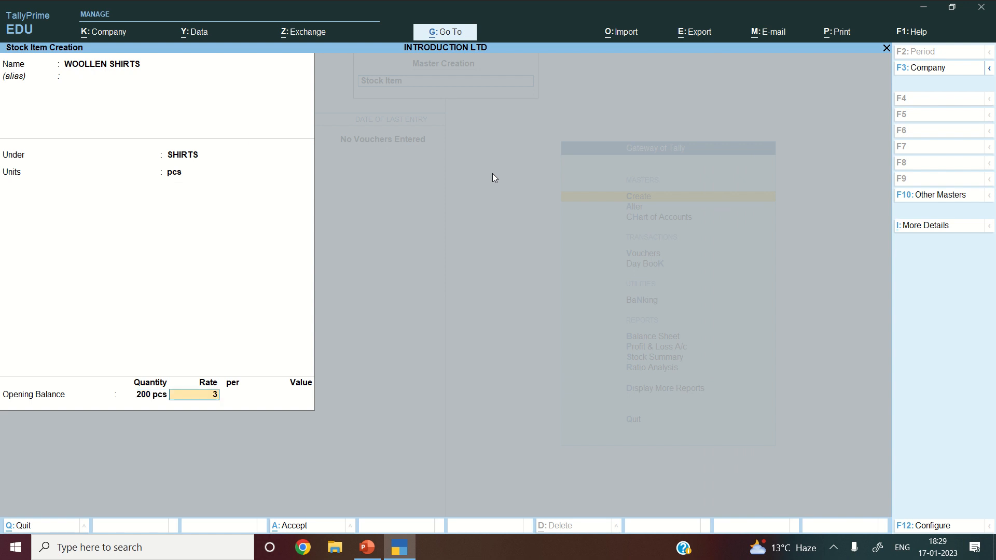
type("00")
key("Return")
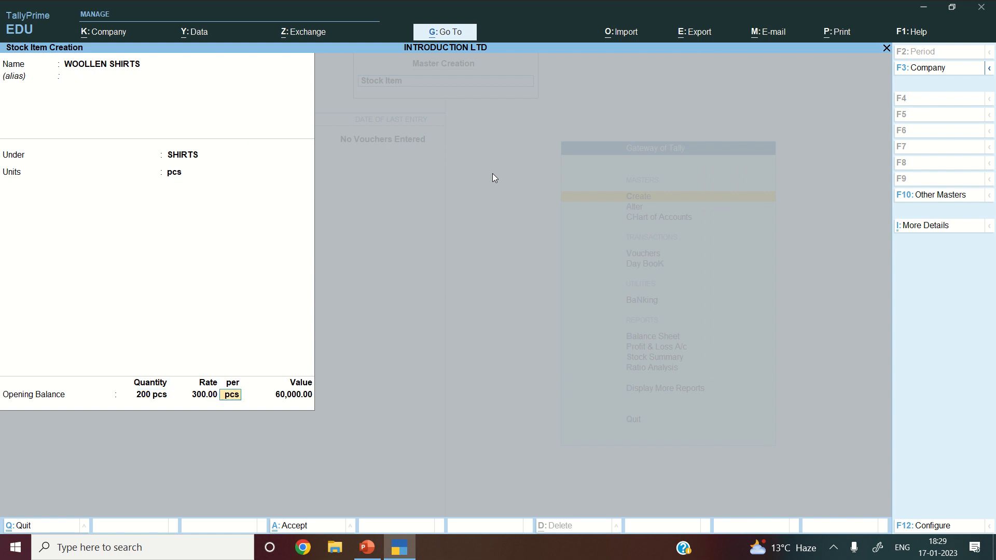
key("Return")
key("Return")
key("Return")
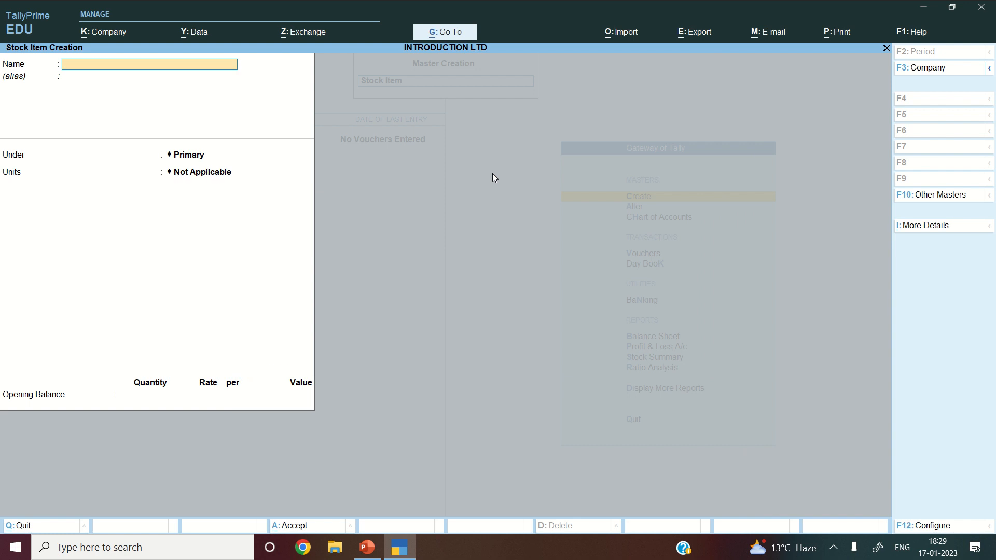
- Create COTTON TROUSERS under TROUSERS: opening 200 pcs at 500
type("COTTON TROUSERS")
key("Return")
key("Return")
key("Down")
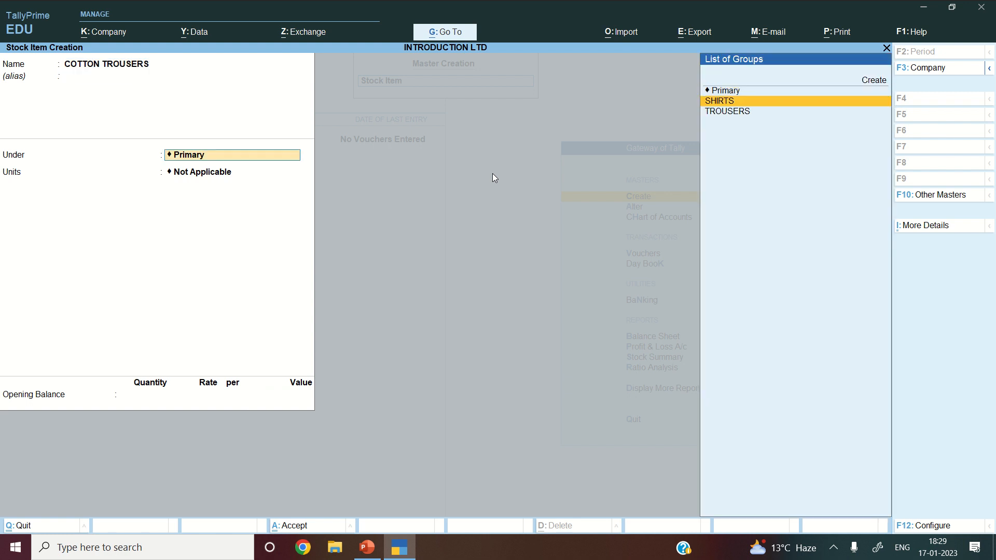
key("Down")
key("Return")
key("Down")
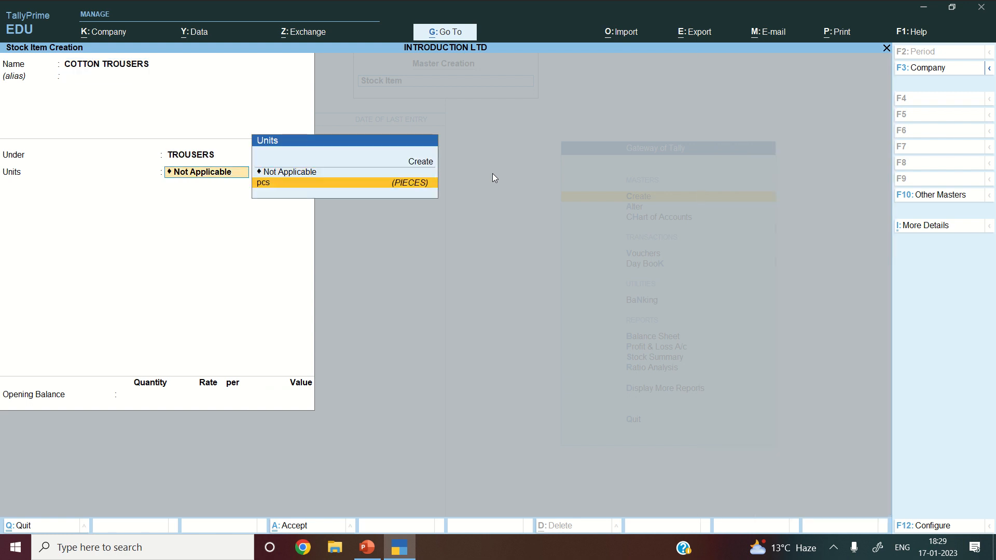
key("Return")
type("200")
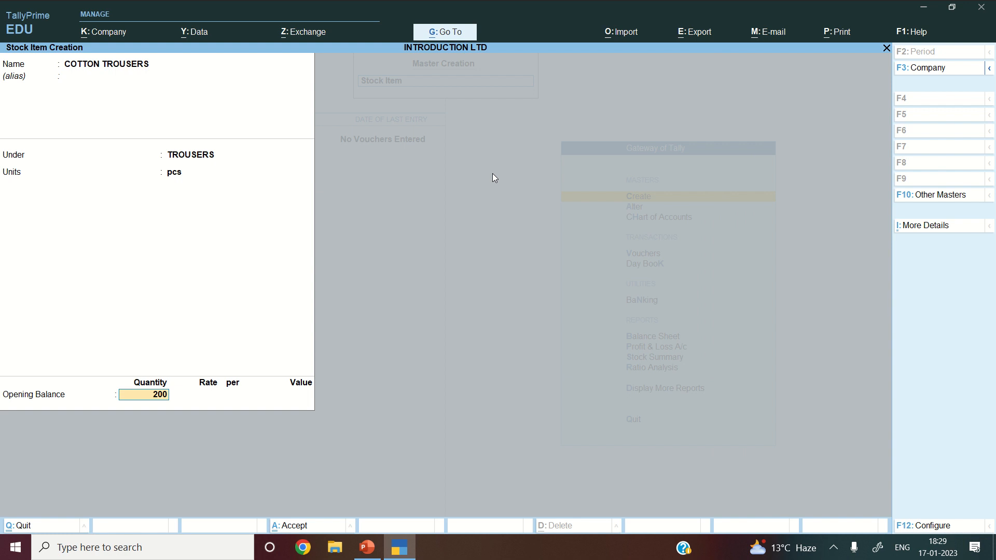
key("Return")
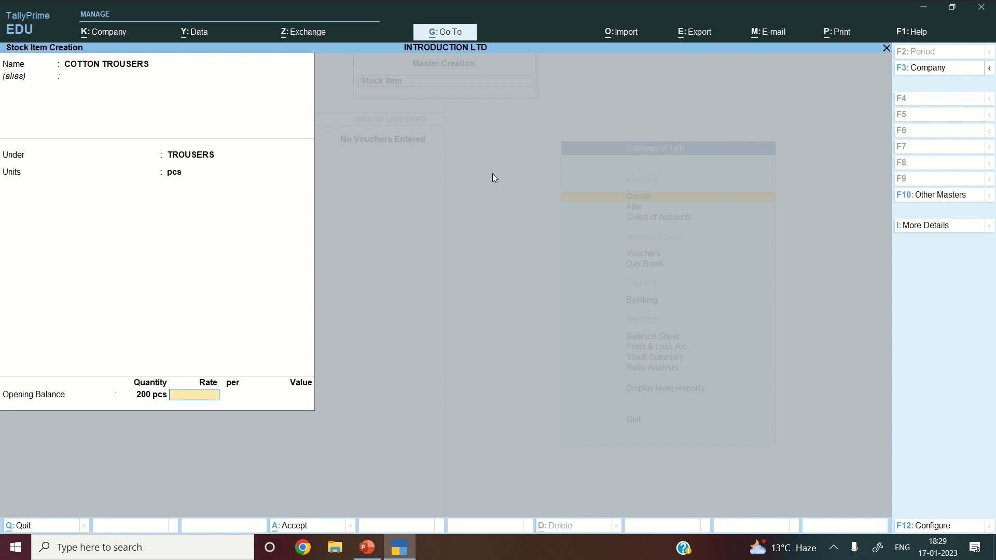
type("500")
key("Return")
key("Return")
key("Return")
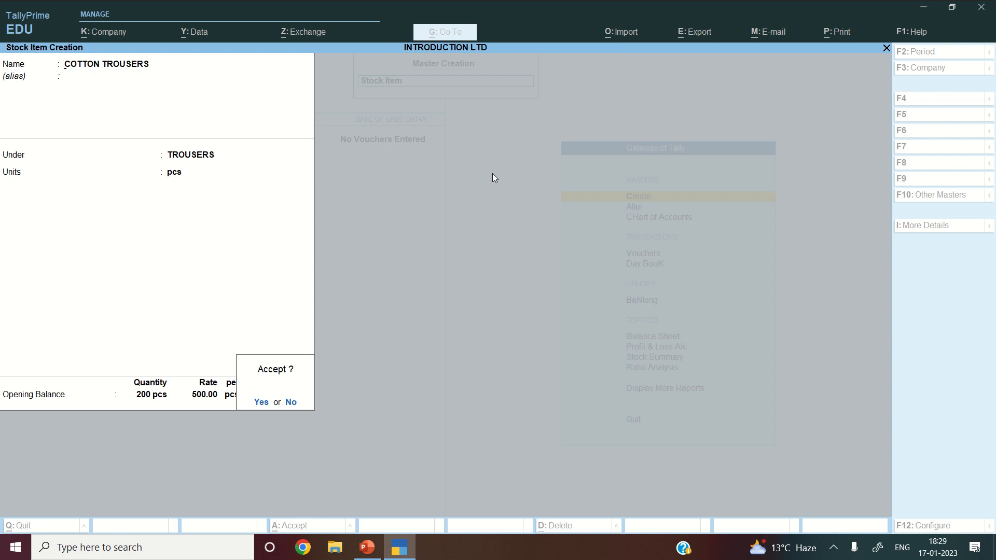
key("Return")
- Create WOOLLEN TROUSERS under TROUSERS: opening 300 pcs at 600, then quit stock item creation
type("WOOL")
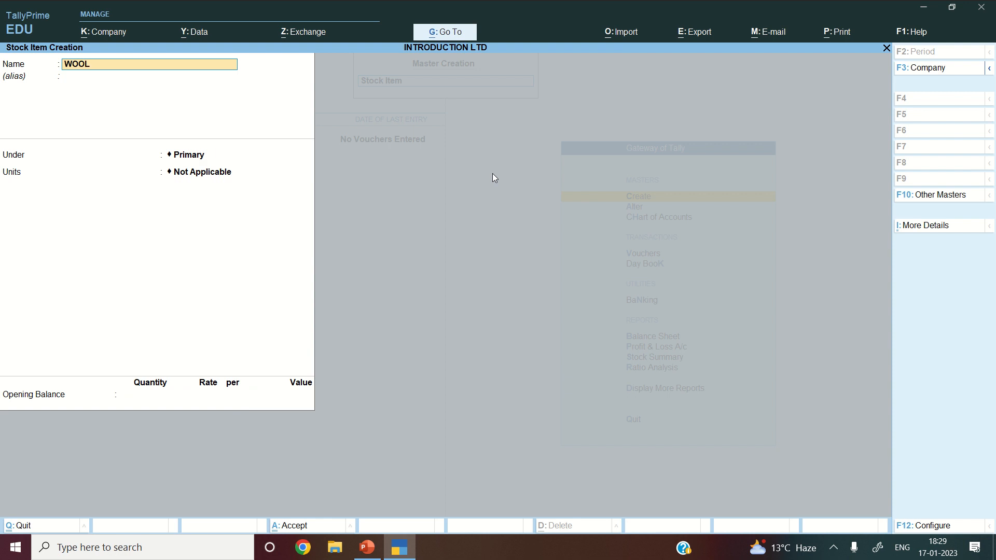
type("LEN TROUSERS")
key("Return")
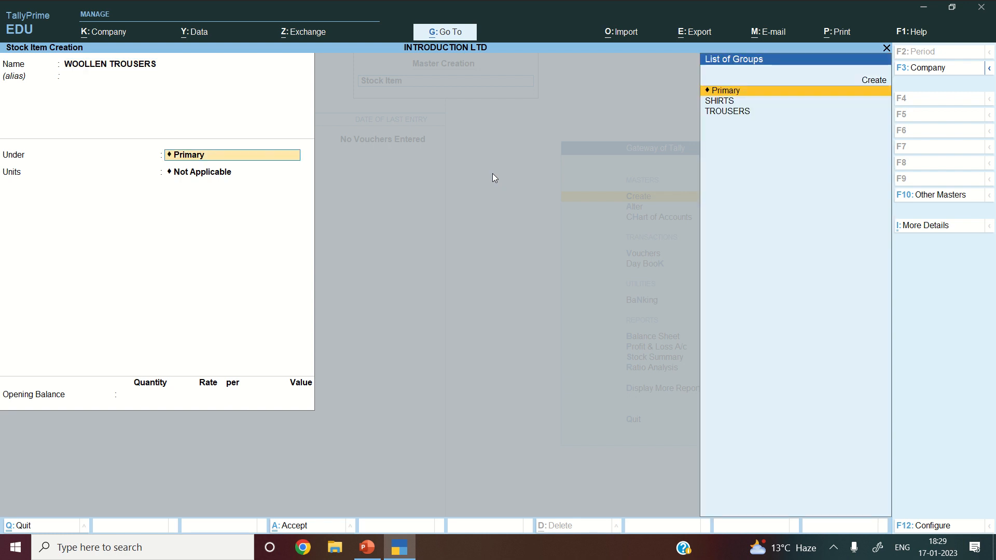
key("Down")
key("Down")
key("Return")
key("Down")
key("Return")
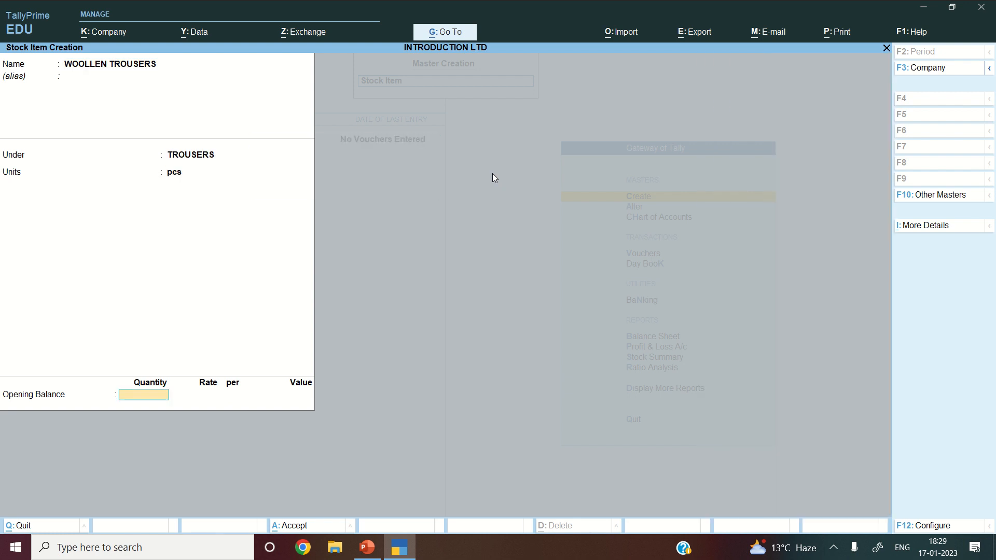
type("300")
key("Return")
type("600")
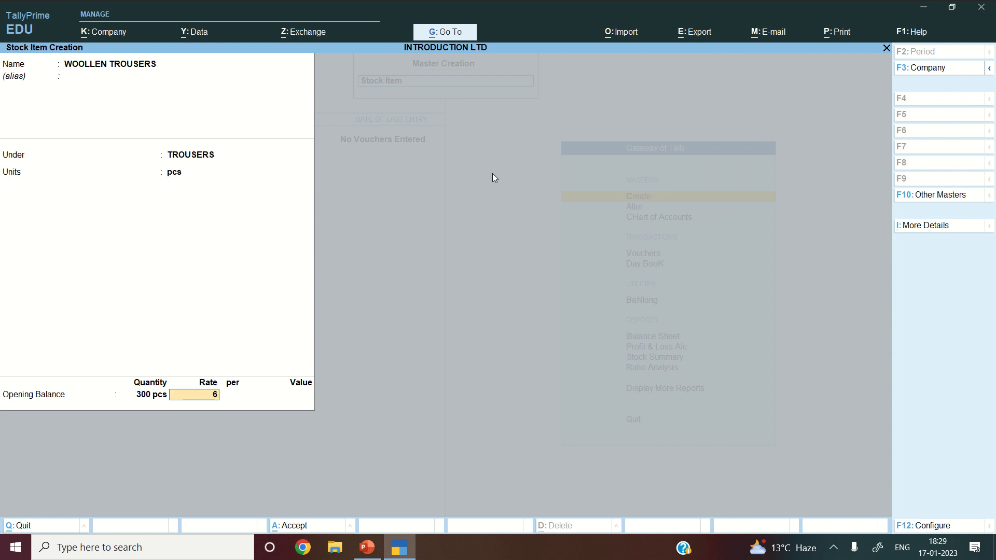
key("Return")
key("Return")
key("Return")
key("Return")
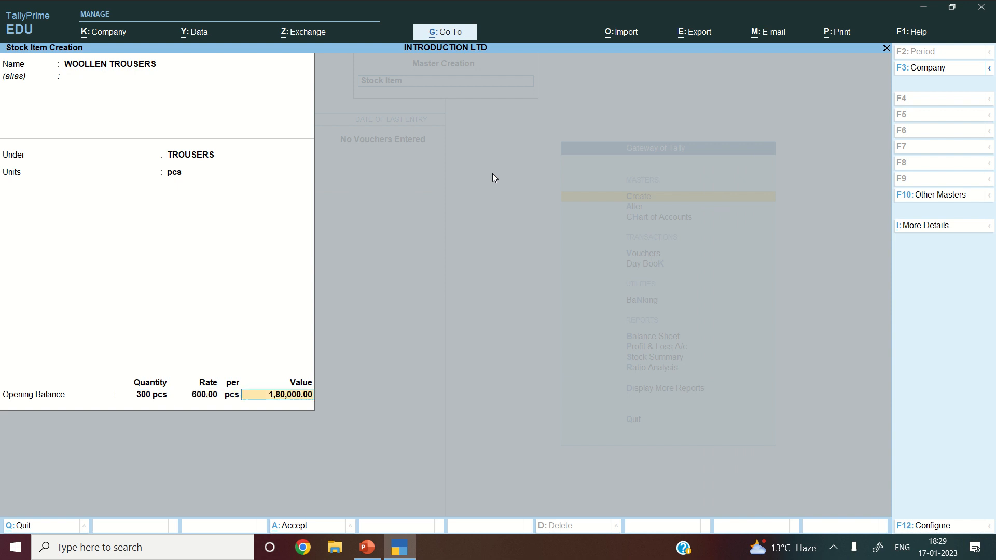
key("Escape")
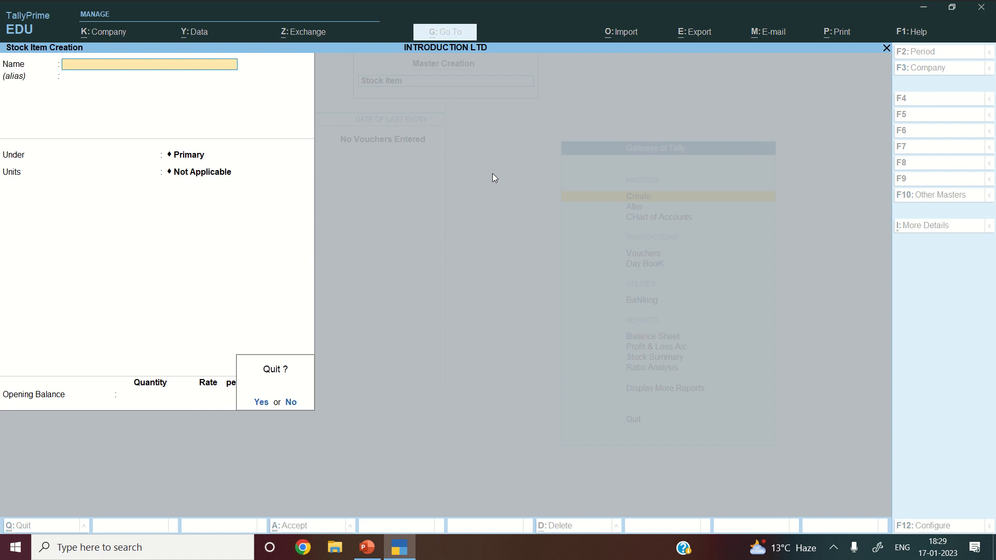
key("Return")
- Leave the Master Creation list without creating anything
key("Up")
key("Up")
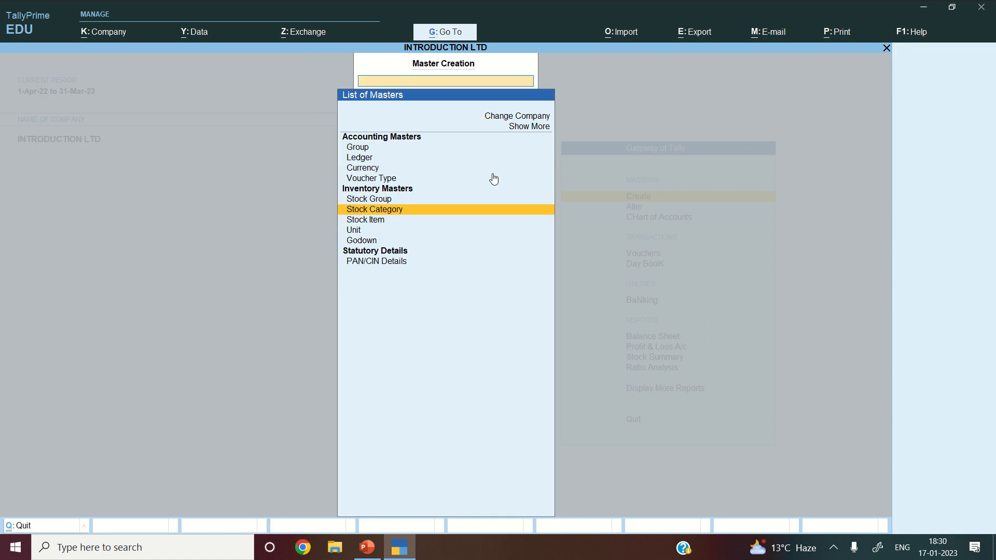
key("Down")
key("Down")
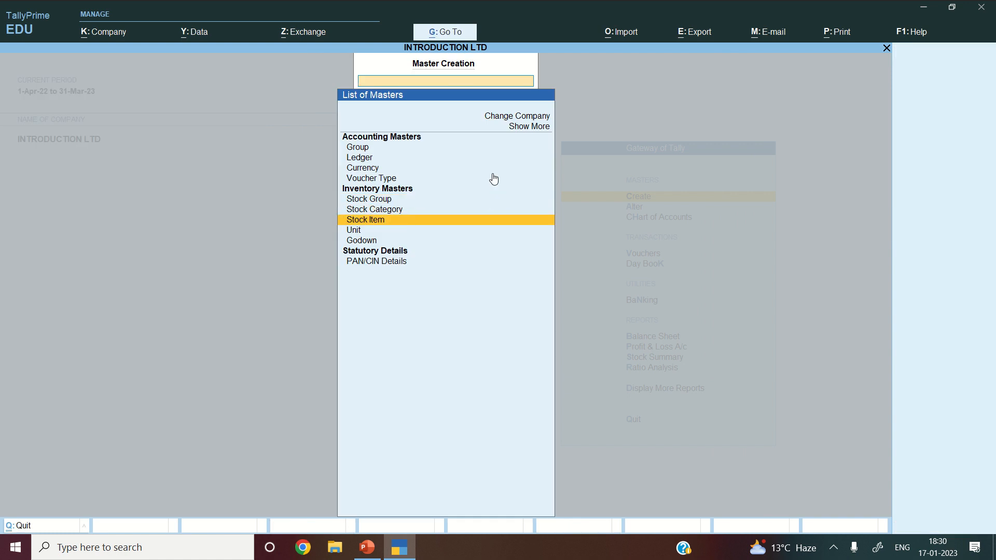
key("Down")
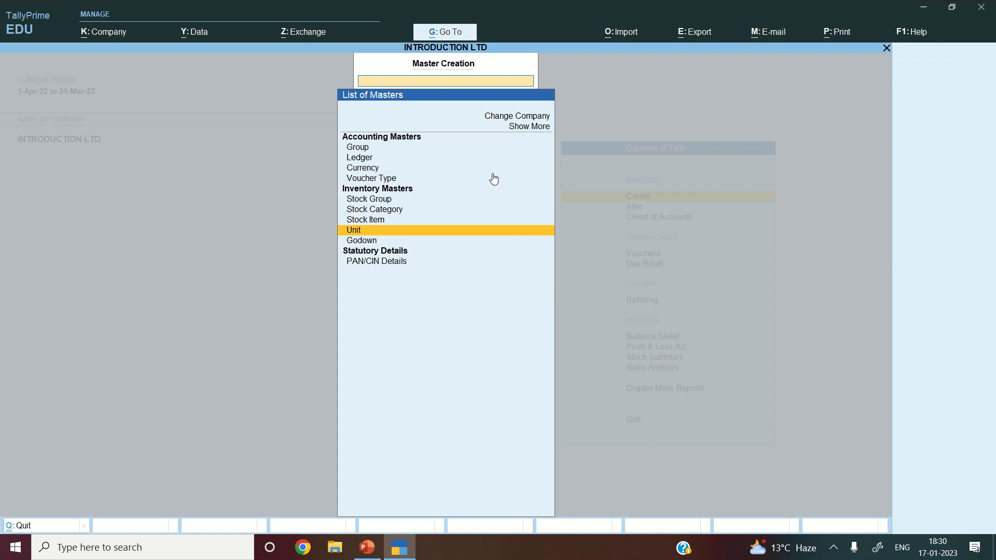
key("Up")
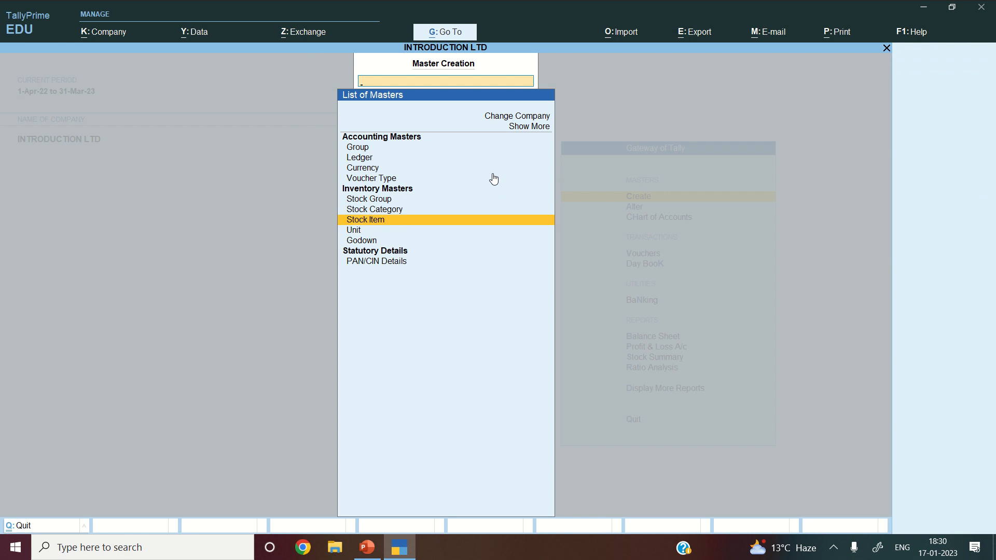
key("Escape")
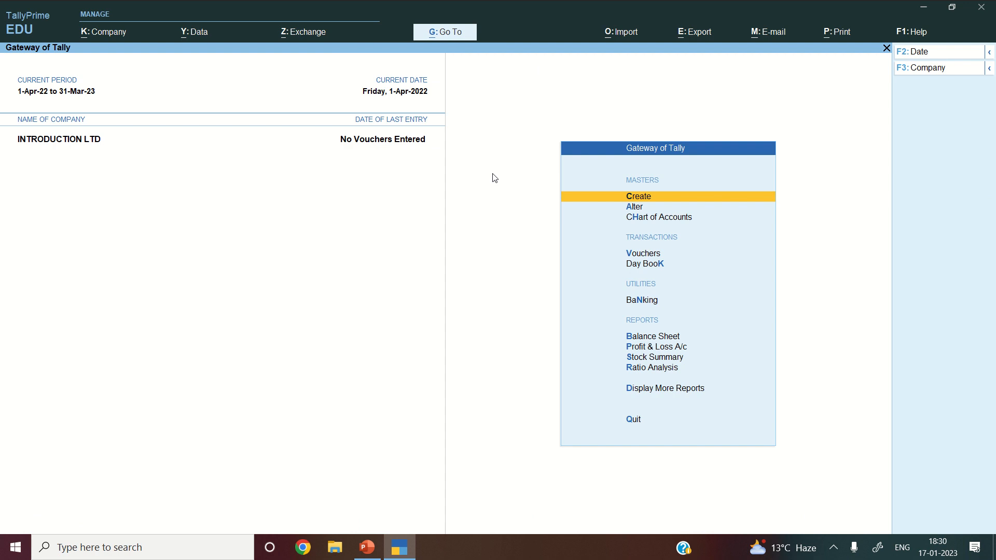
- Under Alter, review the two existing stock groups and the four stock items
key("Down")
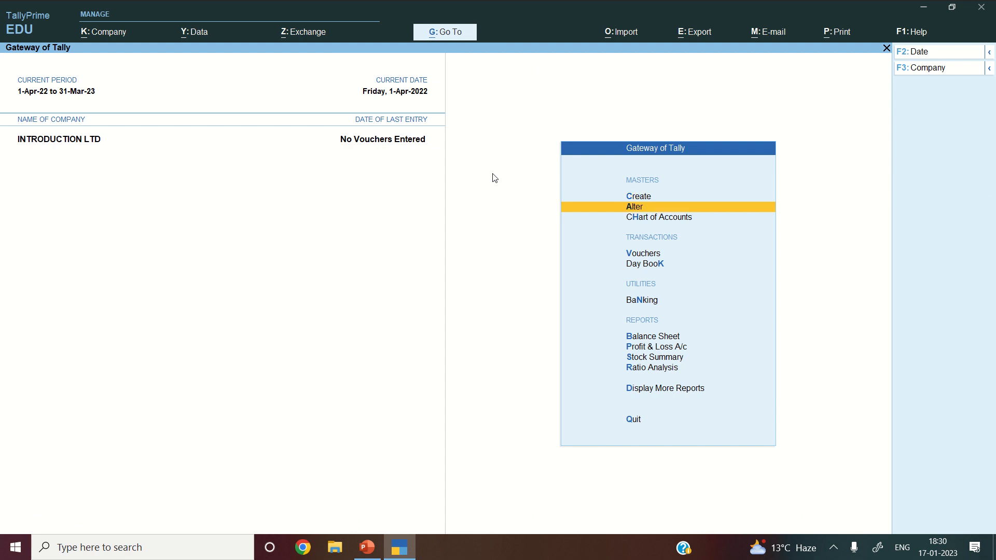
key("Return")
key("Down")
key("Down")
key("Down")
key("Down")
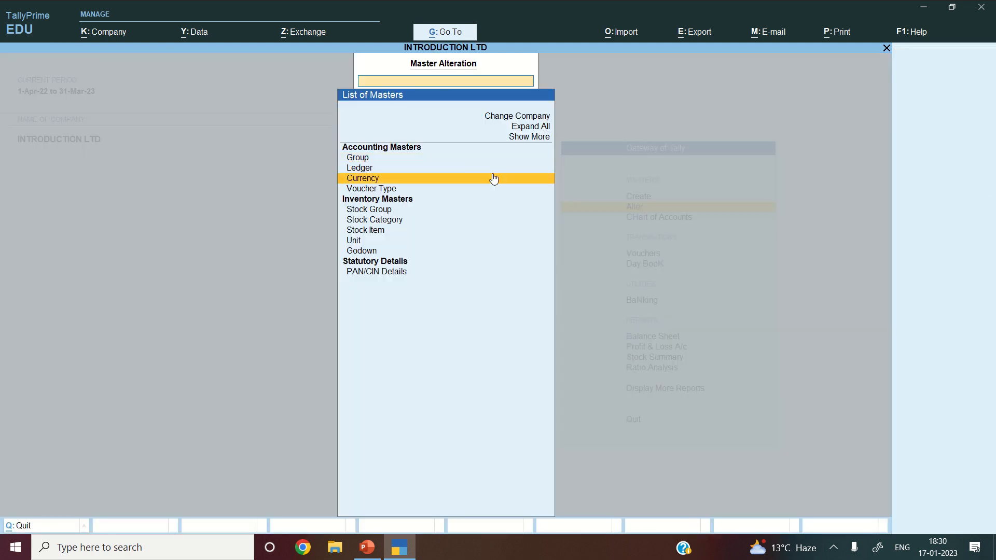
key("Return")
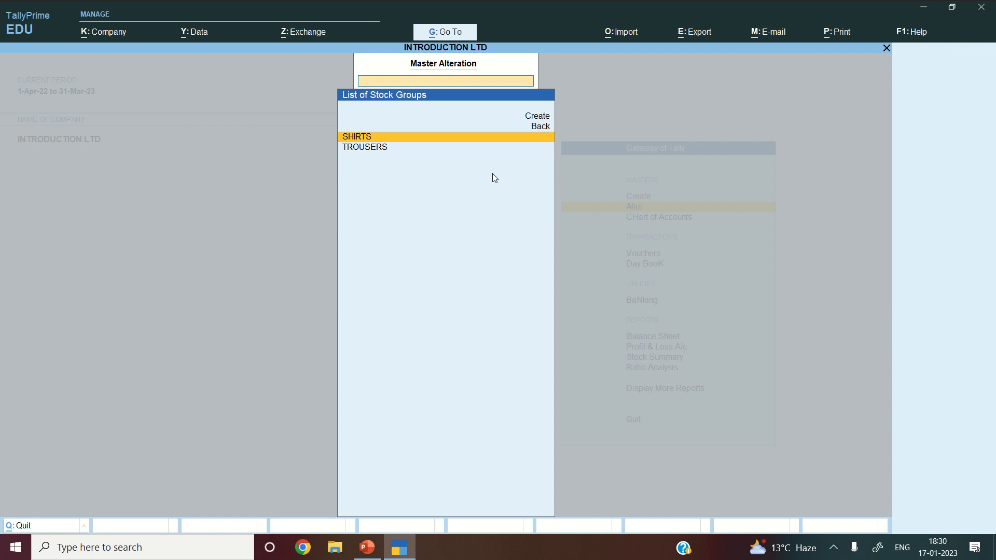
key("Escape")
key("Down")
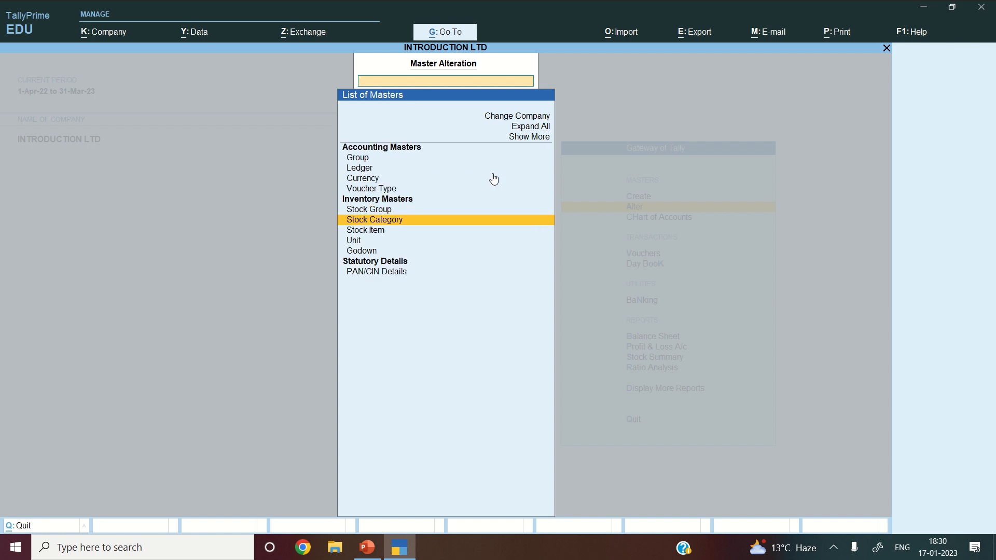
key("Down")
key("Return")
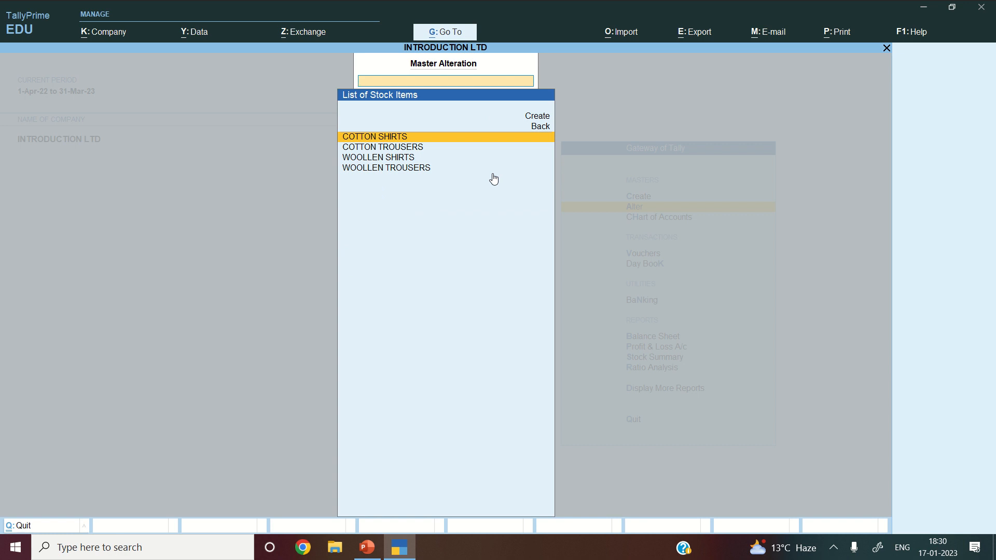
- Check the existing pcs unit, then return to Gateway of Tally
key("Escape")
key("Down")
key("Return")
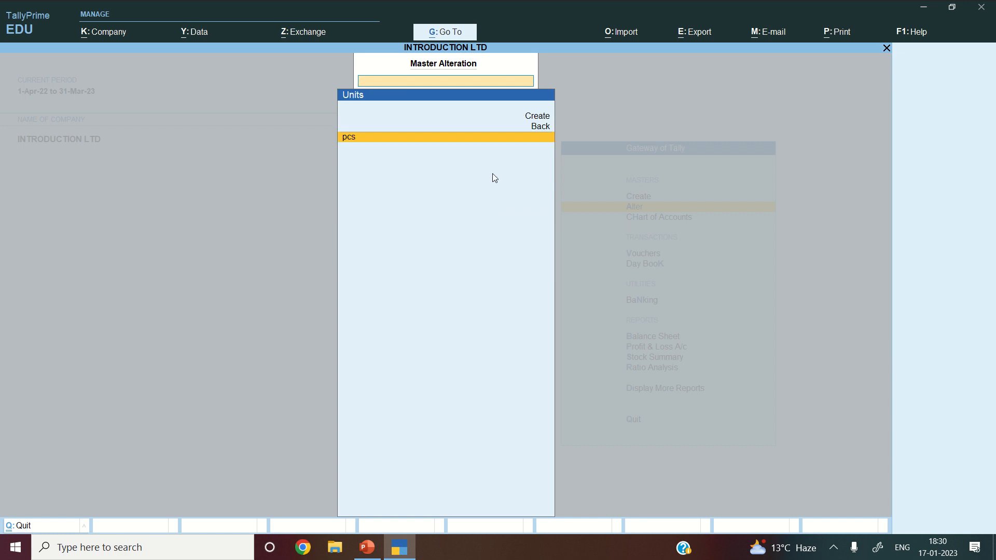
key("Escape")
key("Escape")
key("Down")
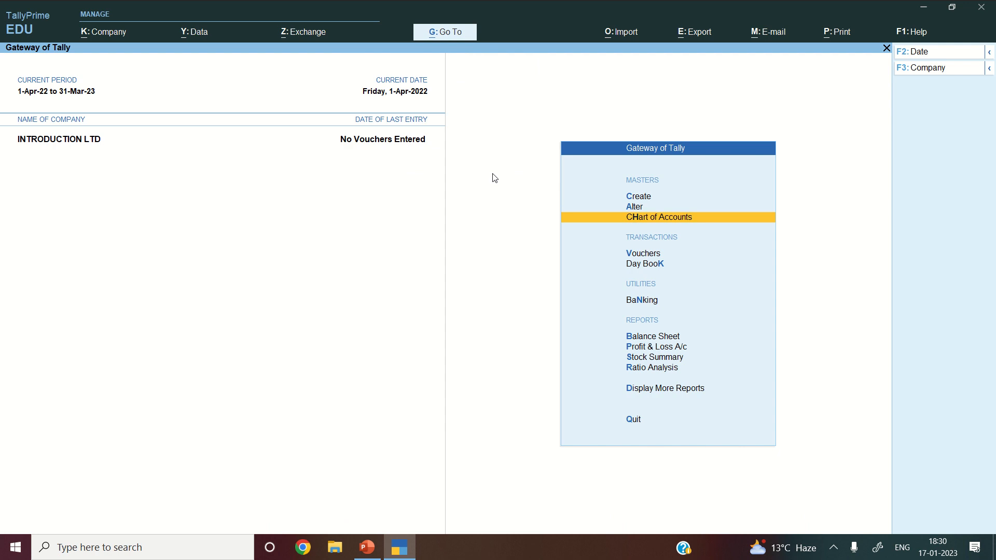
key("Down")
key("Down")
key("Down")
key("Down")
key("Down")
key("Down")
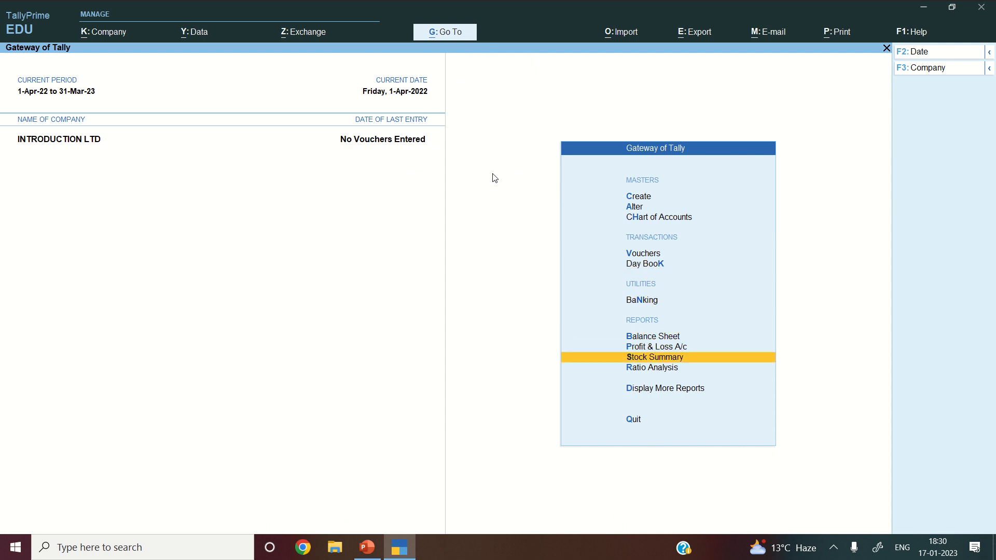
key("Return")
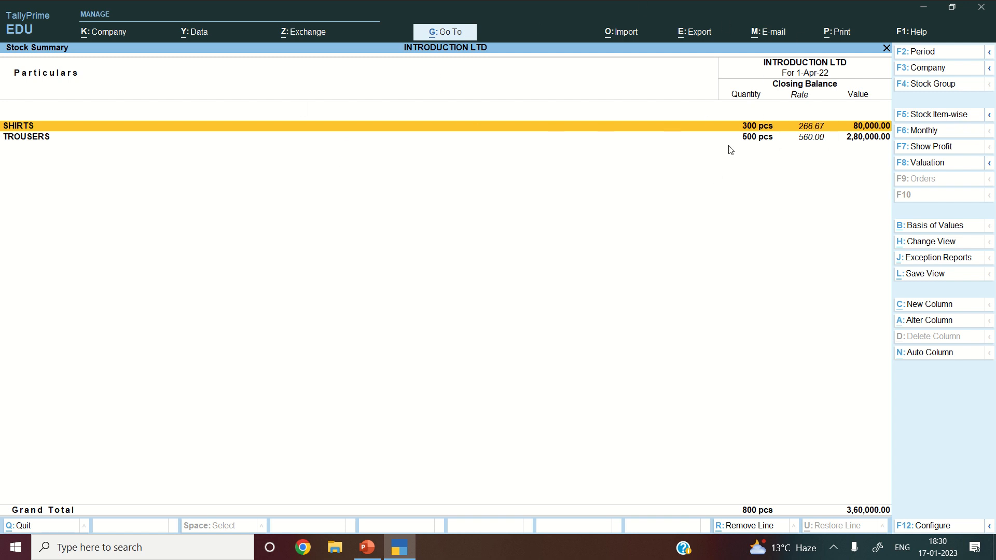
left_click(961, 119)
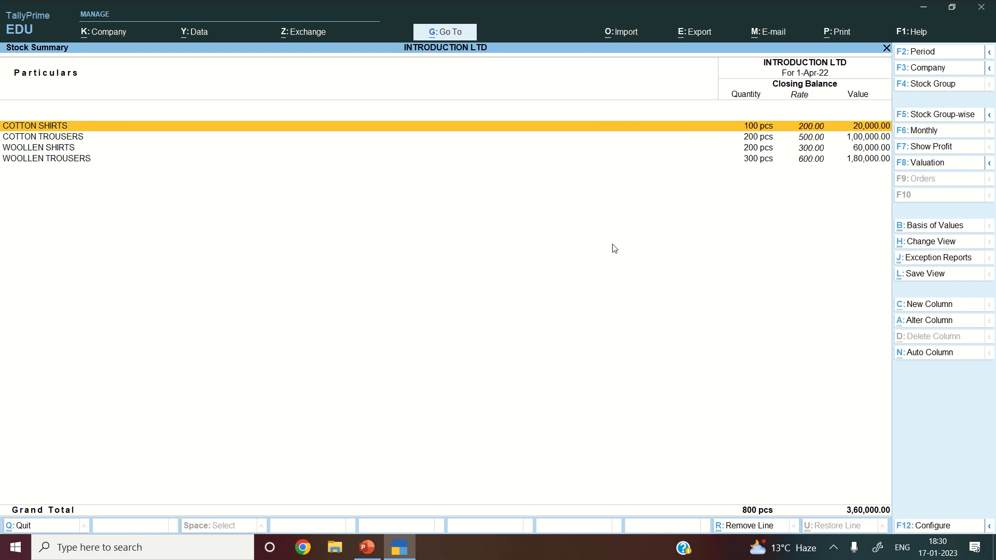
key("Escape")
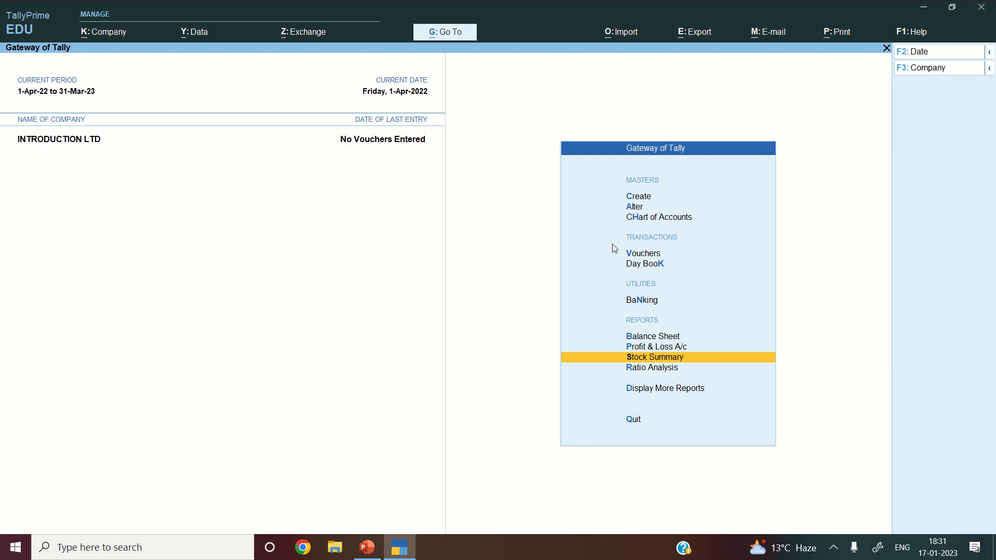
- Start Payment voucher No. 1 from Vouchers and bring up its F12 configuration
key("Up")
key("Up")
key("Up")
key("Up")
key("Up")
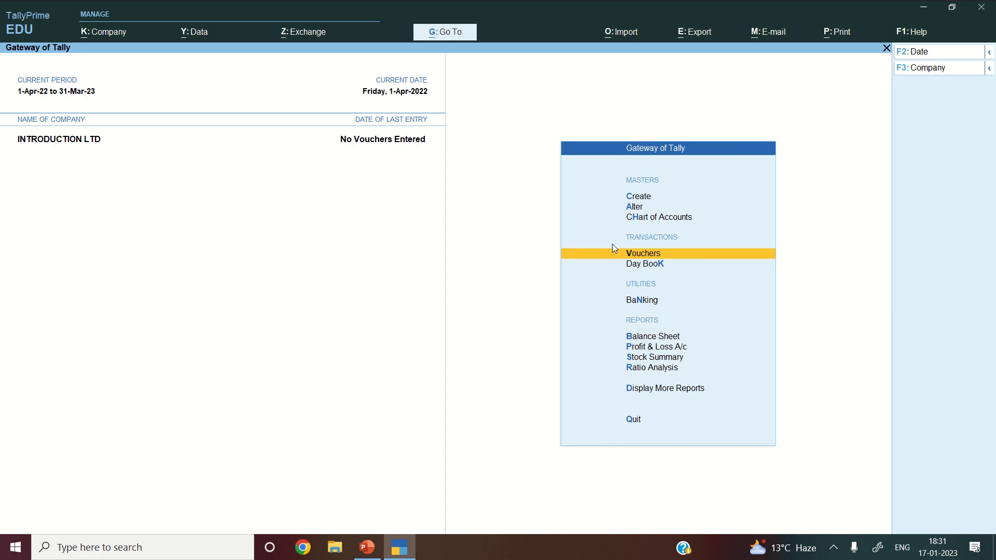
key("Return")
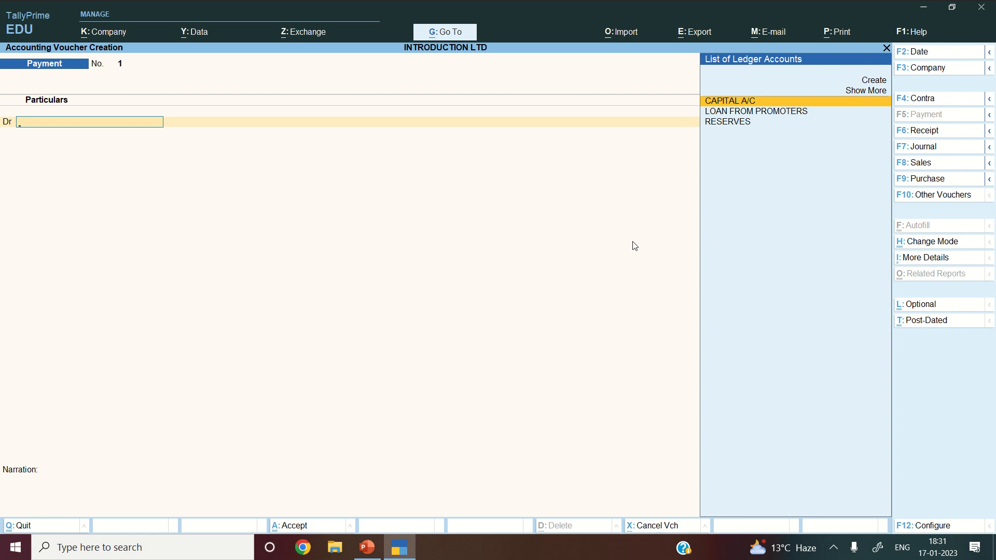
key("F12")
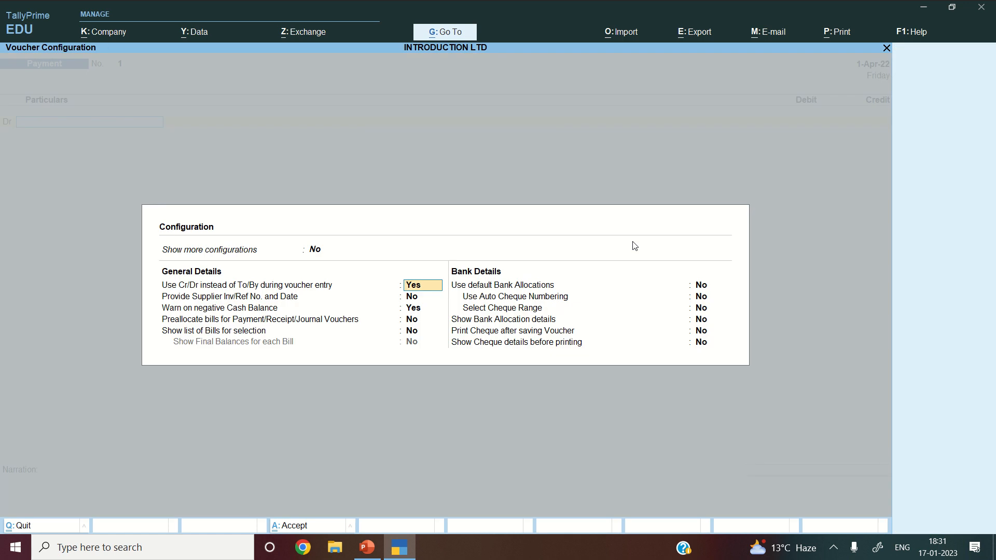
- Accept every Payment voucher configuration option unchanged, then bring up the voucher mode choices
key("Return")
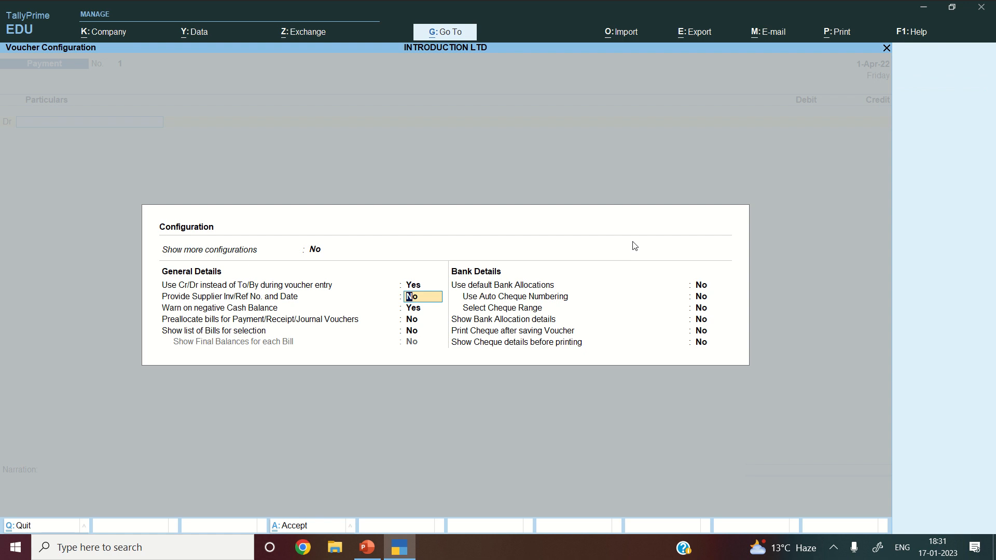
key("Return")
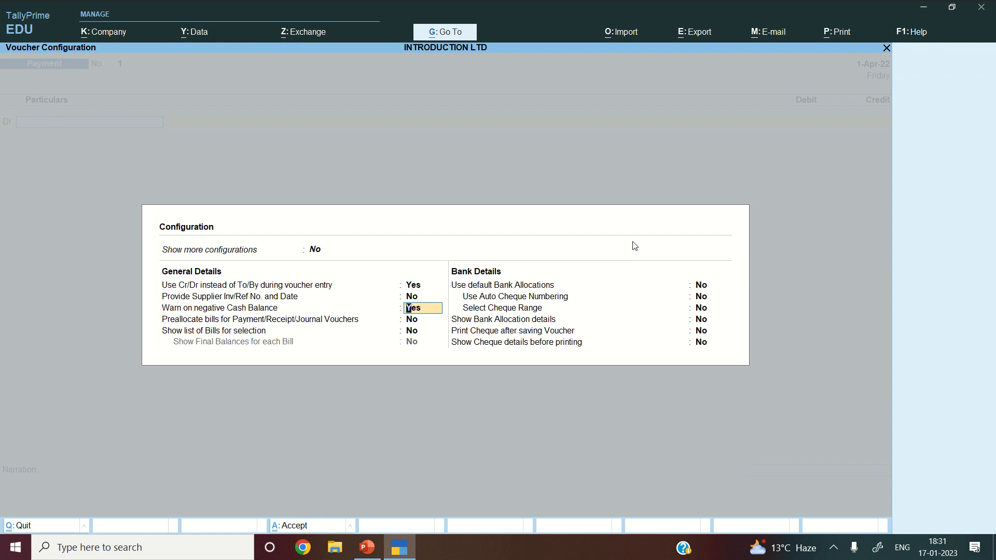
key("Return")
key("Return")
key("Return")
key("Return")
key("Return")
key("Return")
key("Return")
key("Return")
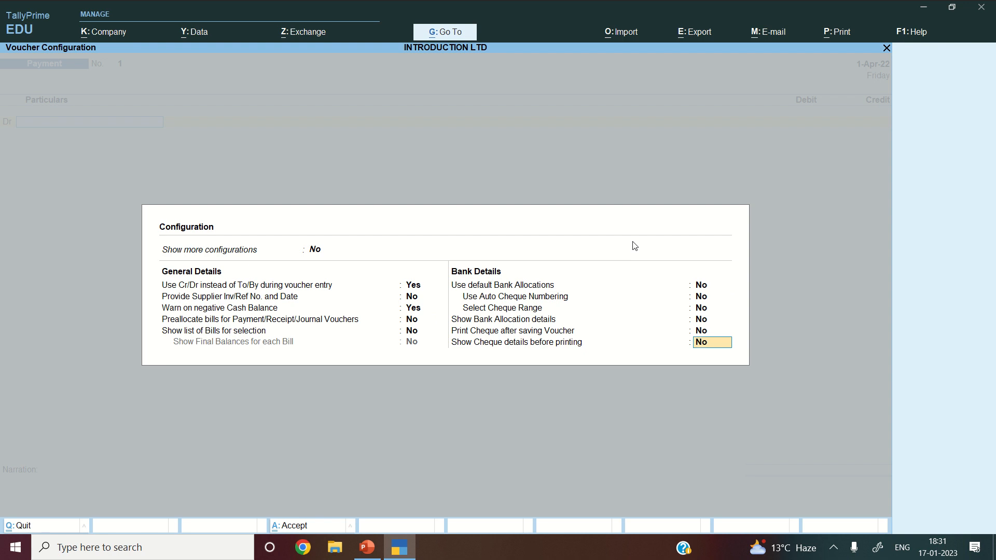
key("Return")
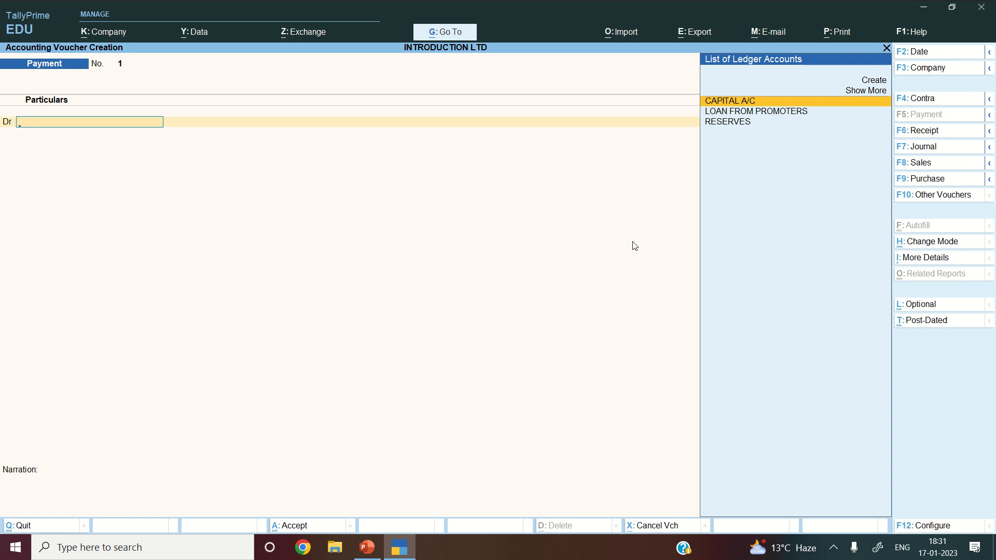
left_click(940, 247)
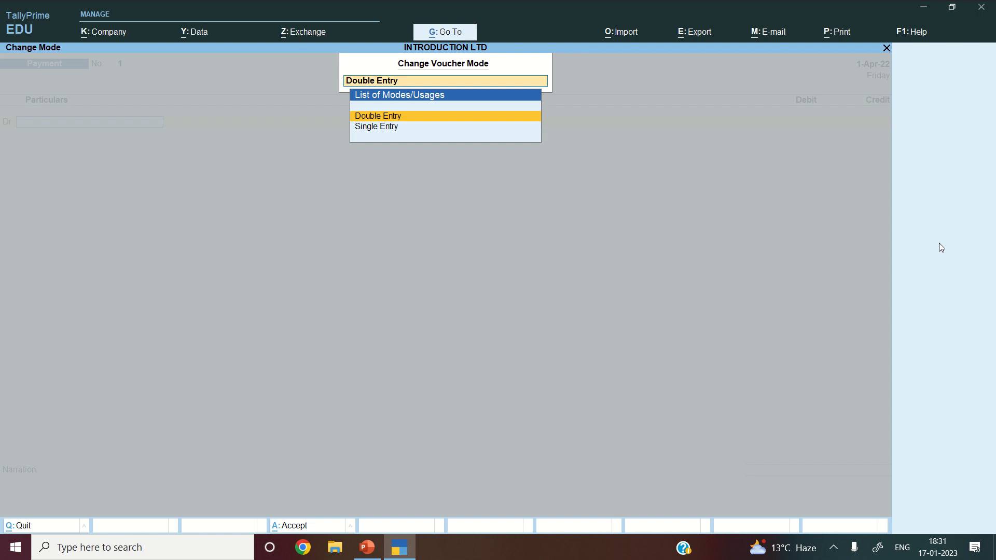
- Keep the Payment voucher in Double Entry mode and minimise TallyPrime to the desktop
key("Return")
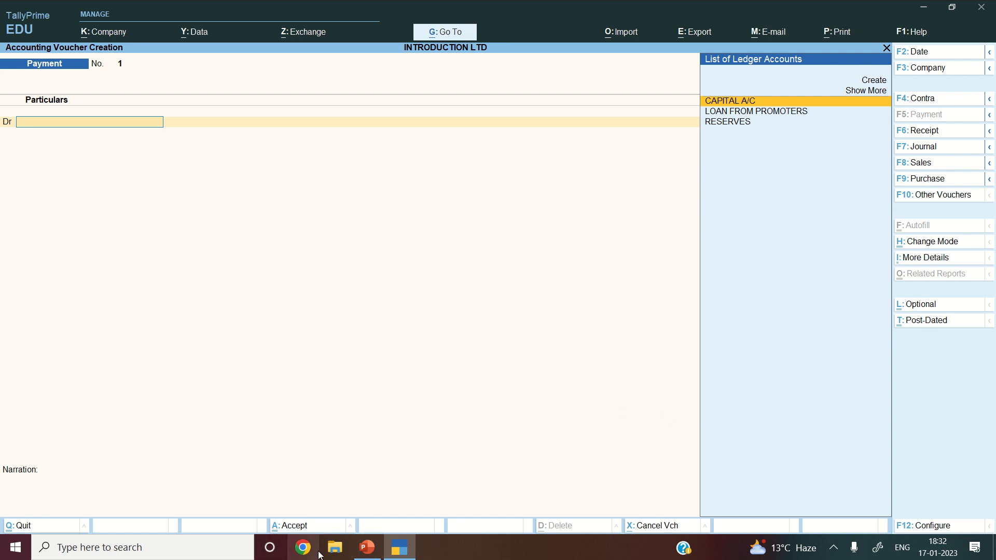
left_click(924, 8)
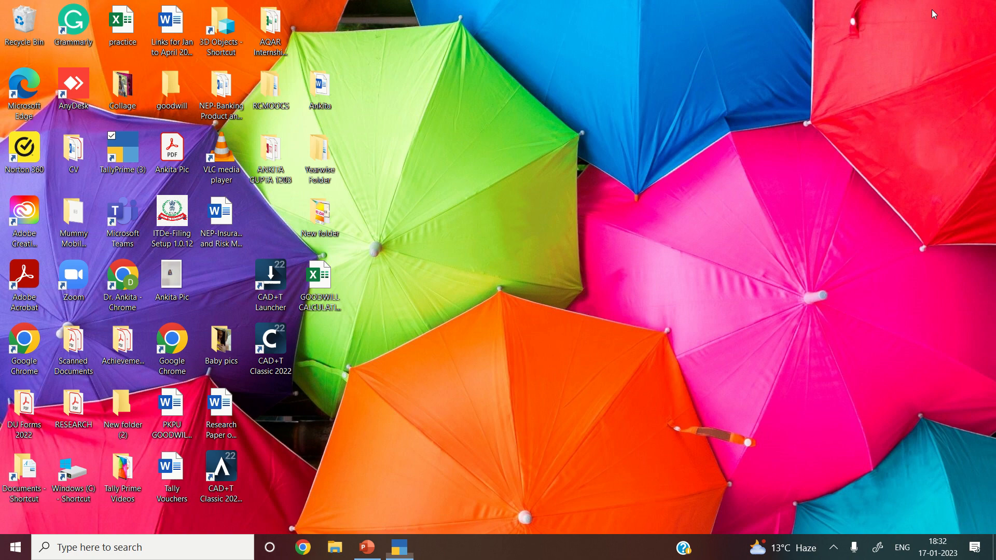
- Open the Tally Vouchers Word file from the desktop
double_click(165, 488)
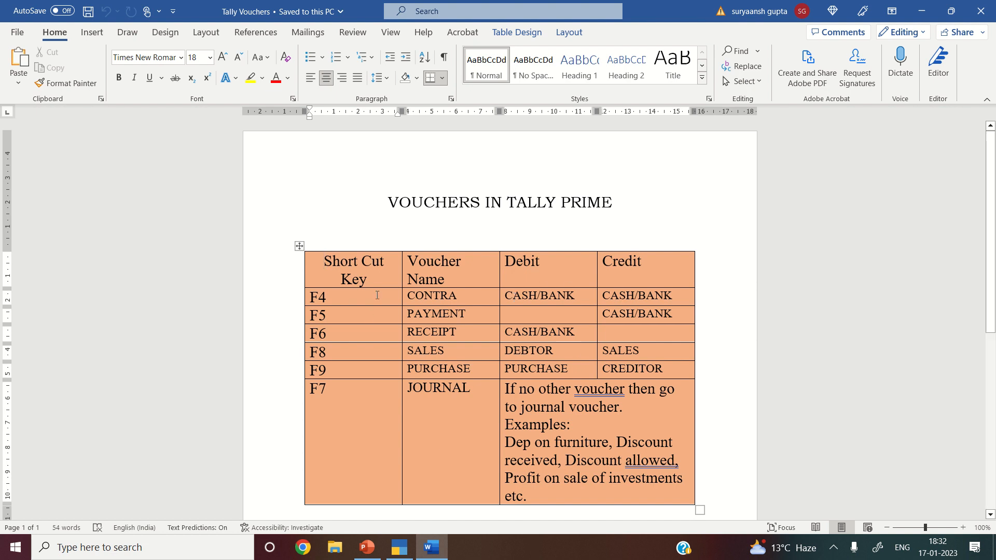
left_click(375, 320)
left_click(348, 334)
left_click(449, 340)
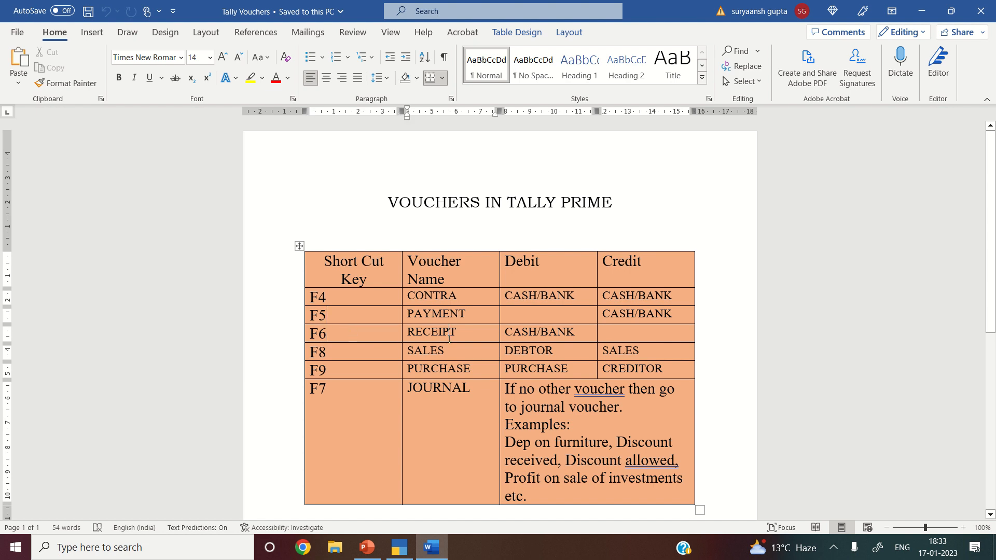
left_click(558, 332)
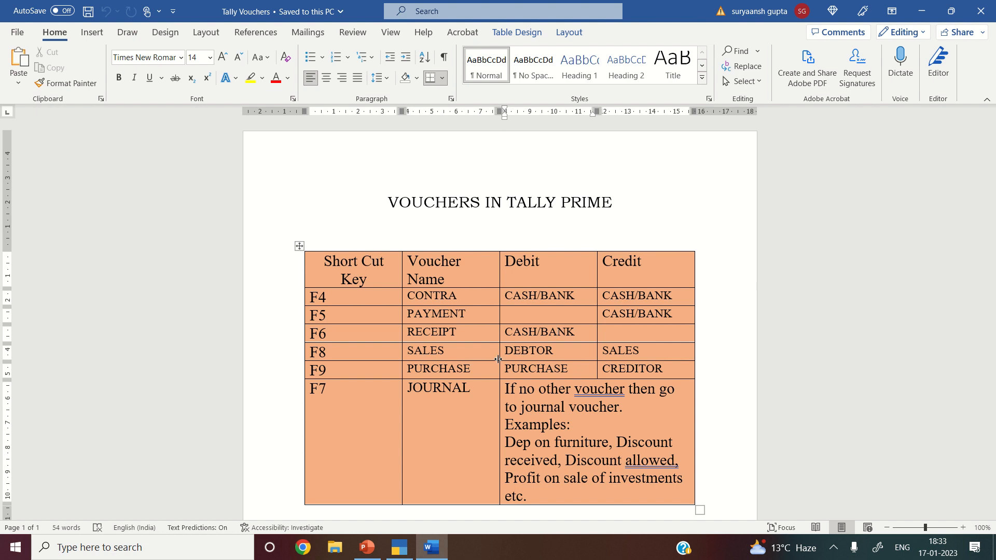
left_click(383, 357)
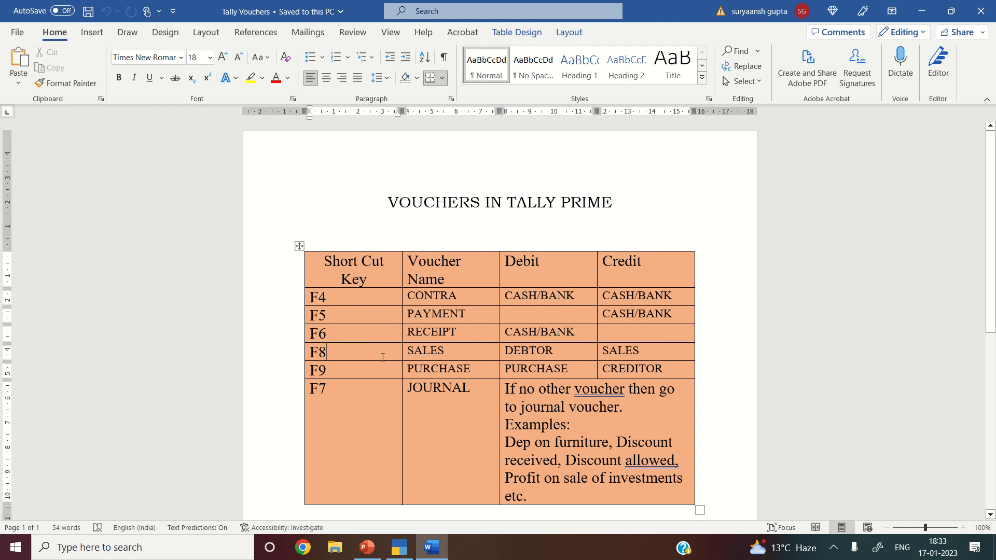
- Review the Sales and Journal rows of the voucher table, then switch back to TallyPrime
key("Right")
key("Right")
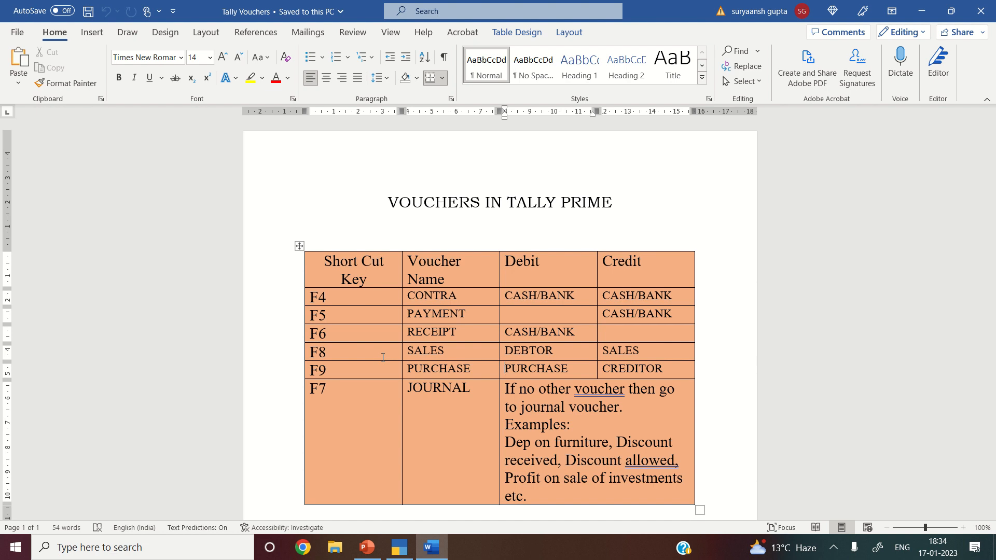
key("Down")
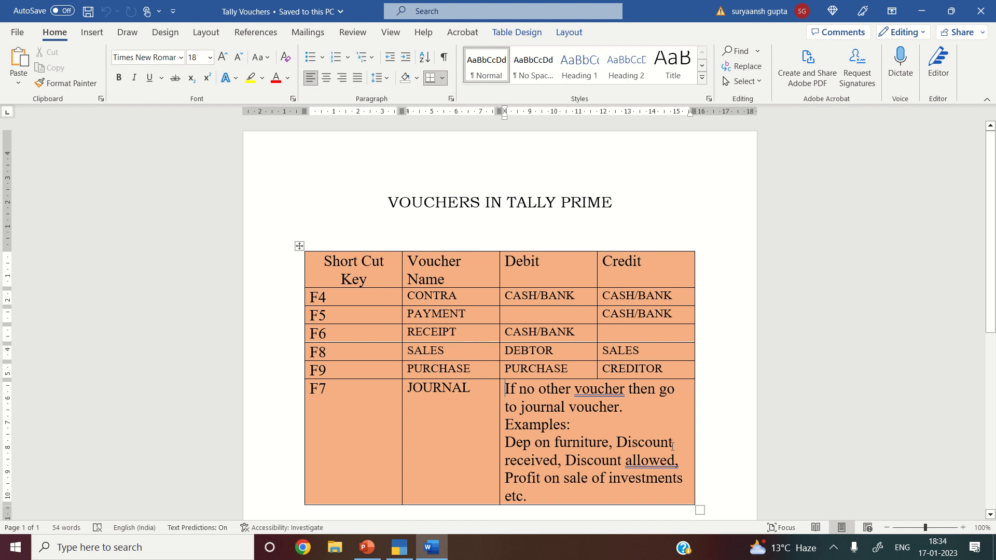
double_click(666, 466)
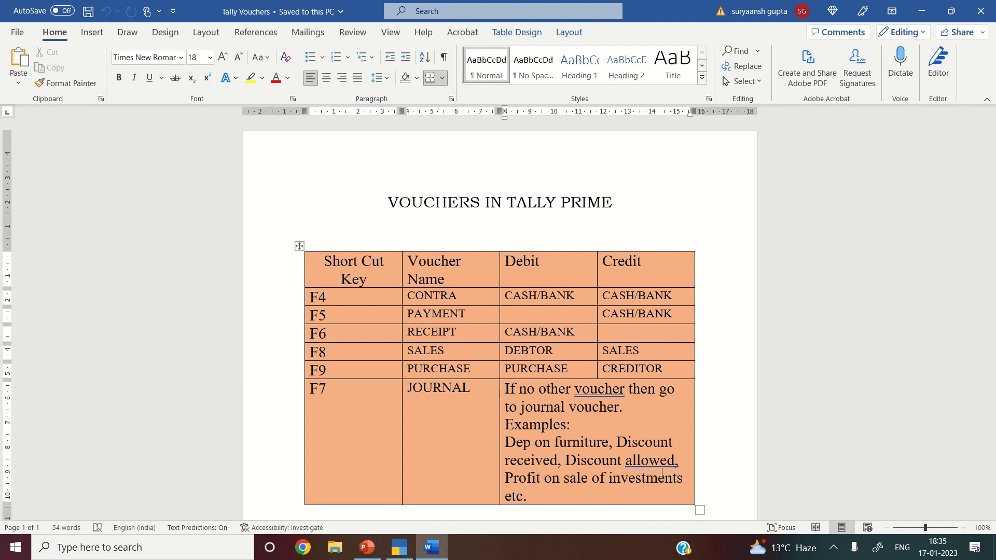
left_click(399, 544)
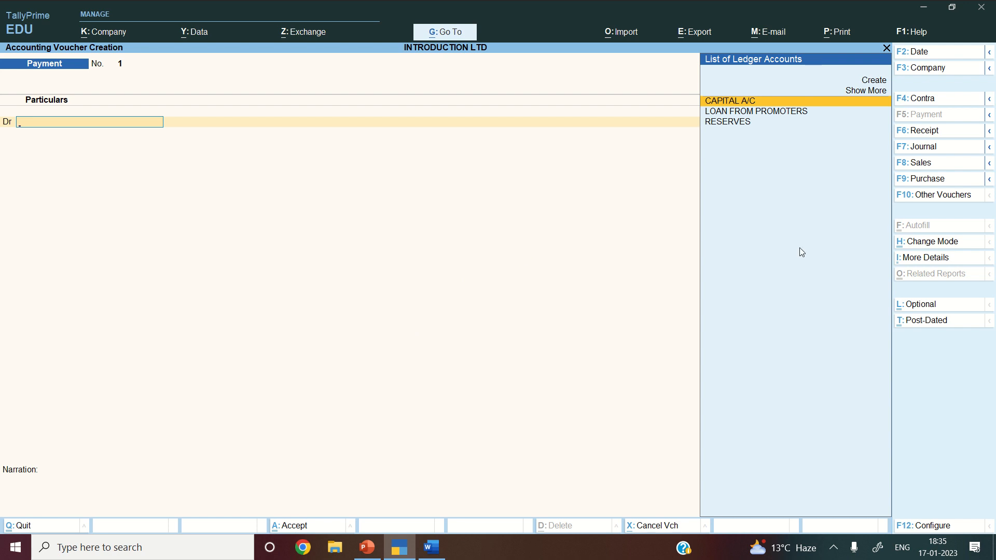
- Make it an Item Invoice Sales voucher with Cash as party, skipping new ledger creation
left_click(917, 164)
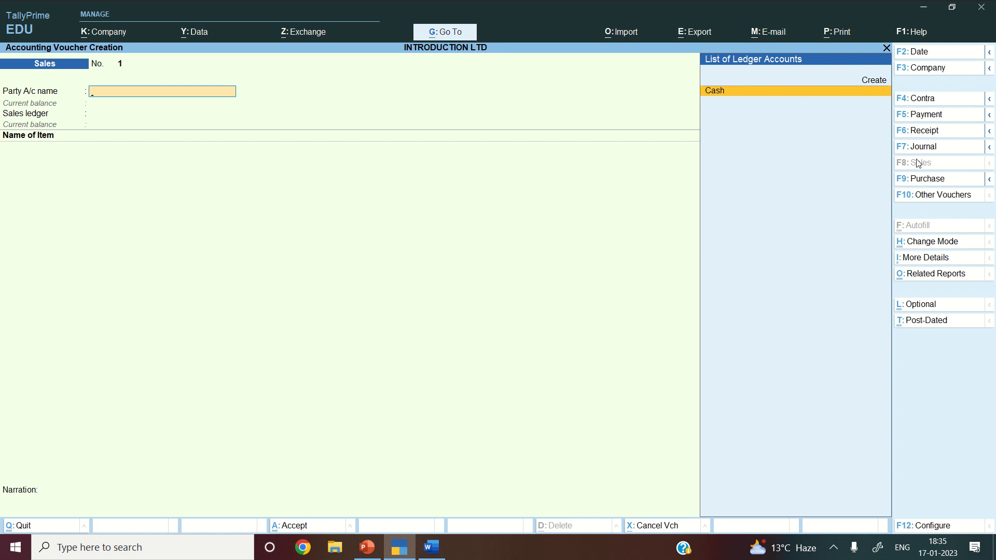
left_click(933, 242)
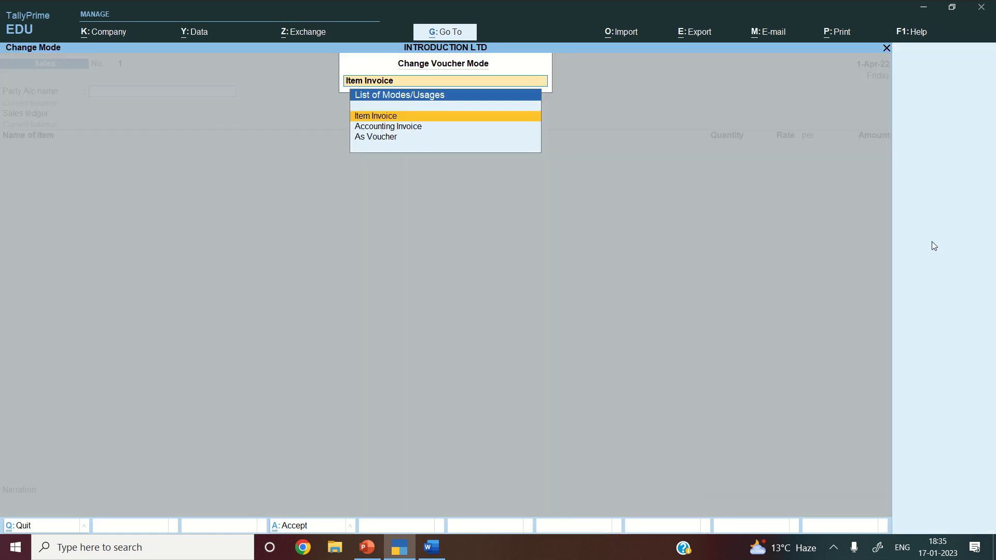
key("Return")
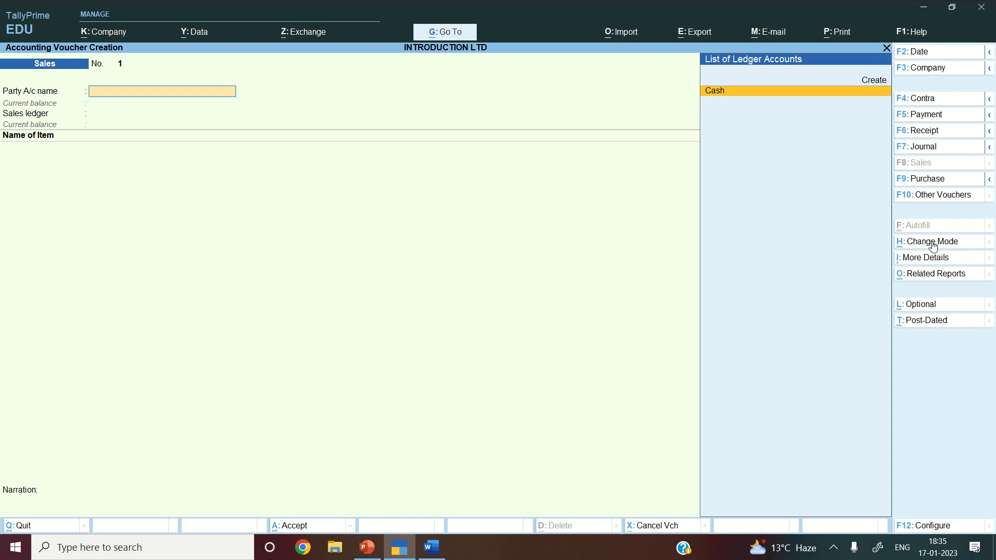
key("Return")
key("Return")
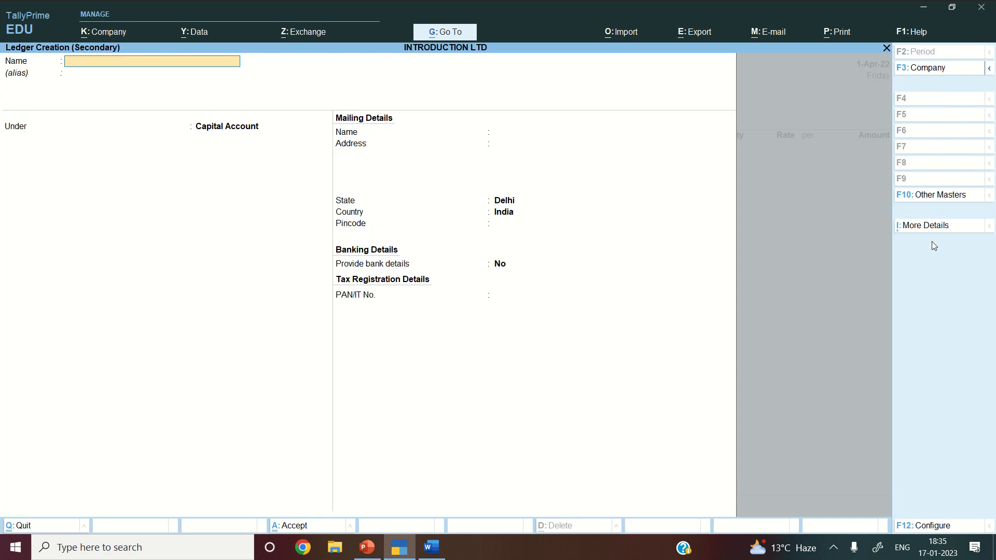
key("Escape")
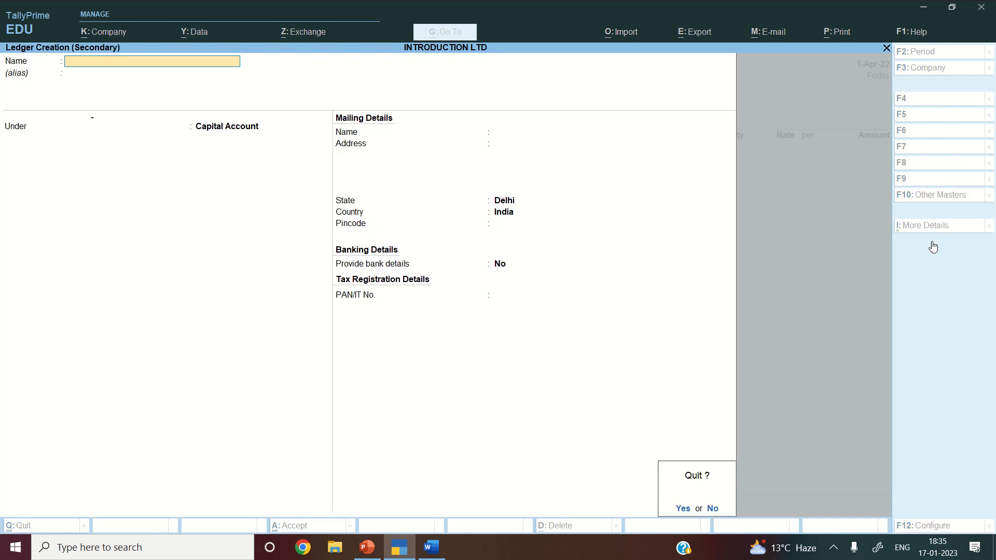
key("Return")
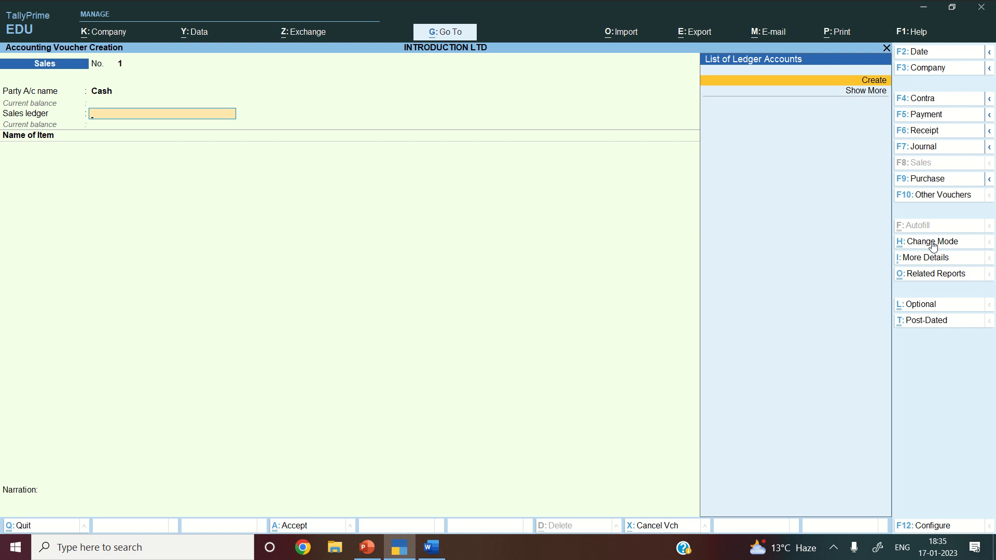
- Quit the Sales voucher unsaved and check the empty Day Book under More Reports
key("Escape")
key("y")
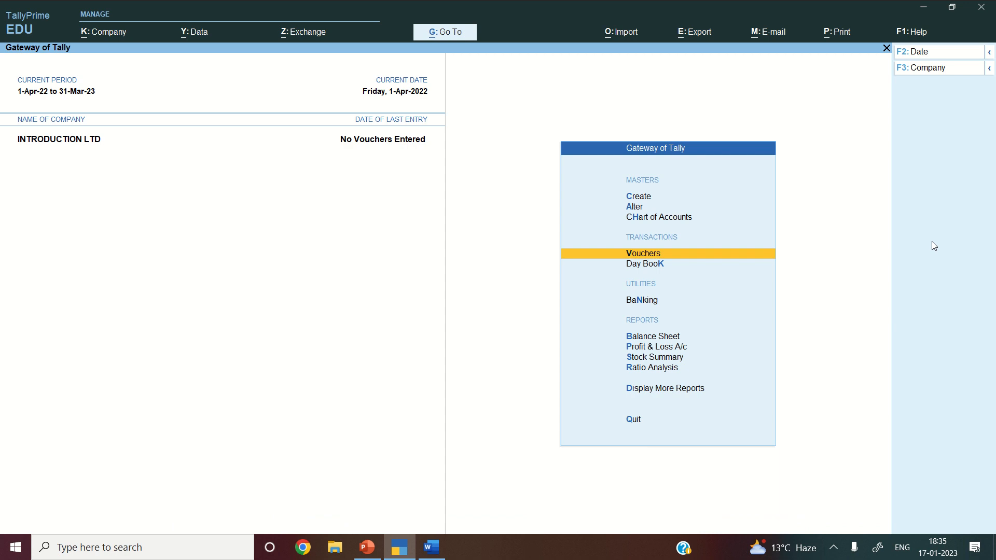
key("Down")
key("Down")
key("Down")
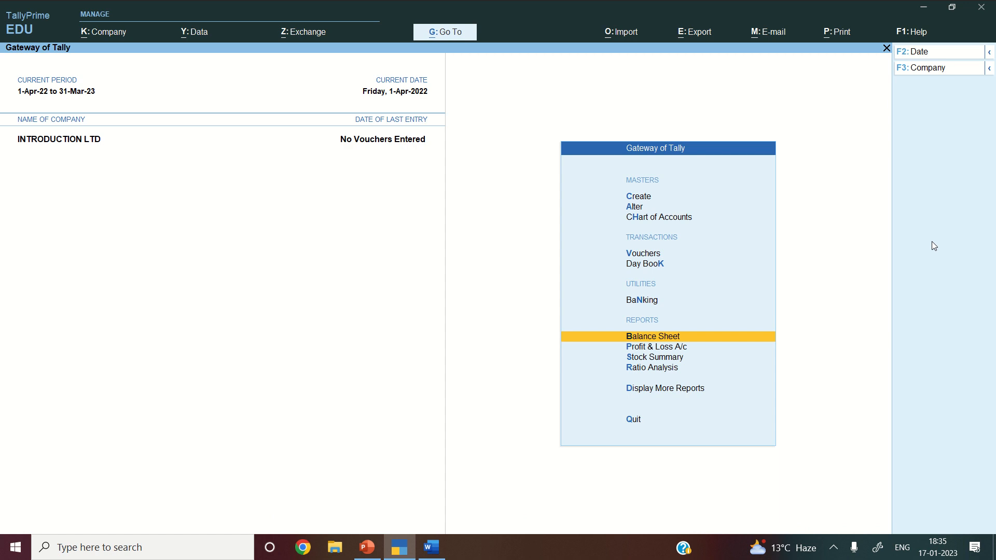
key("Up")
key("Up")
key("Up")
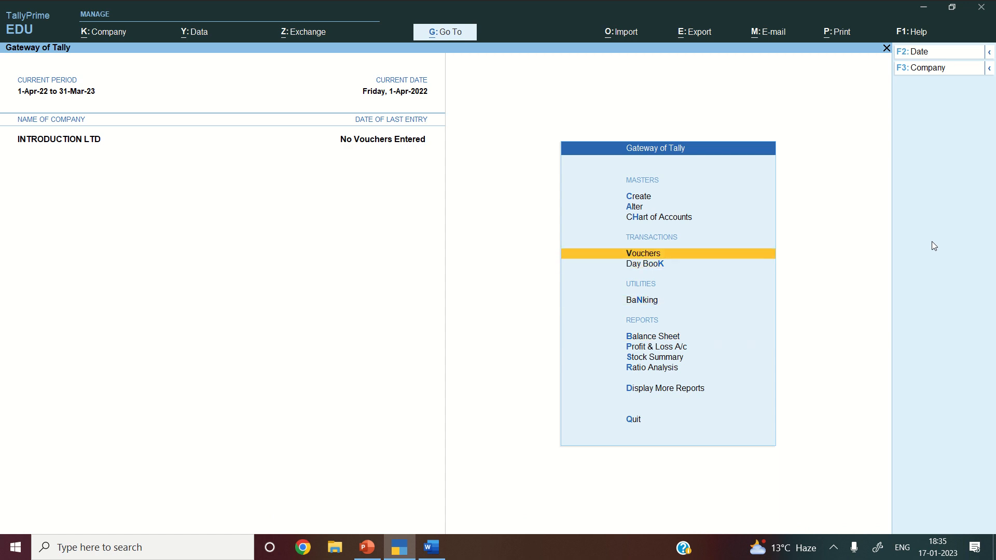
key("Down")
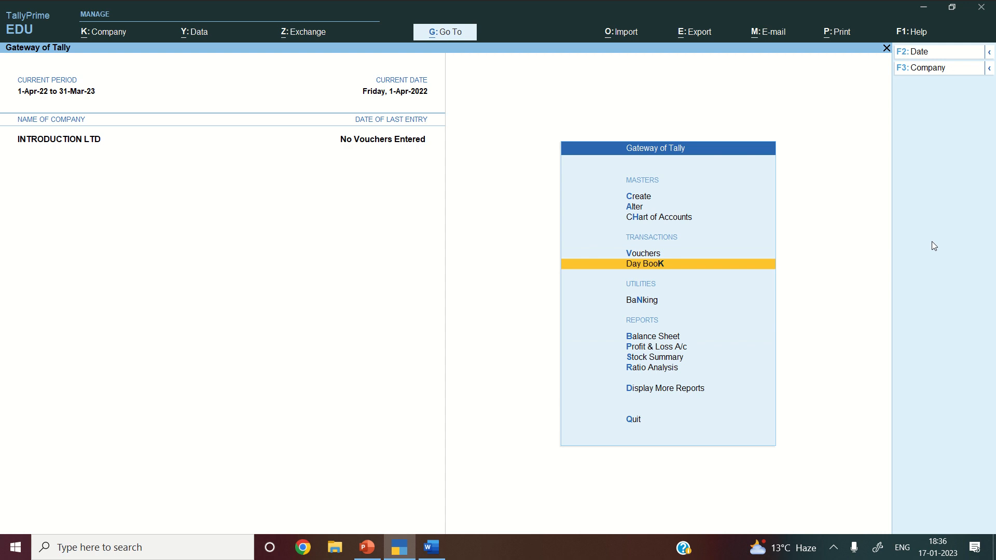
key("d")
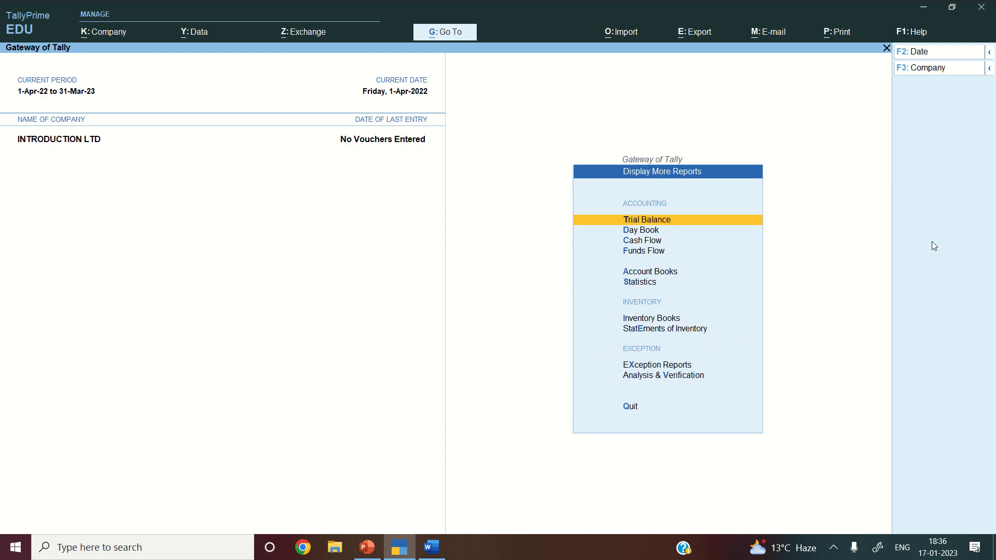
key("d")
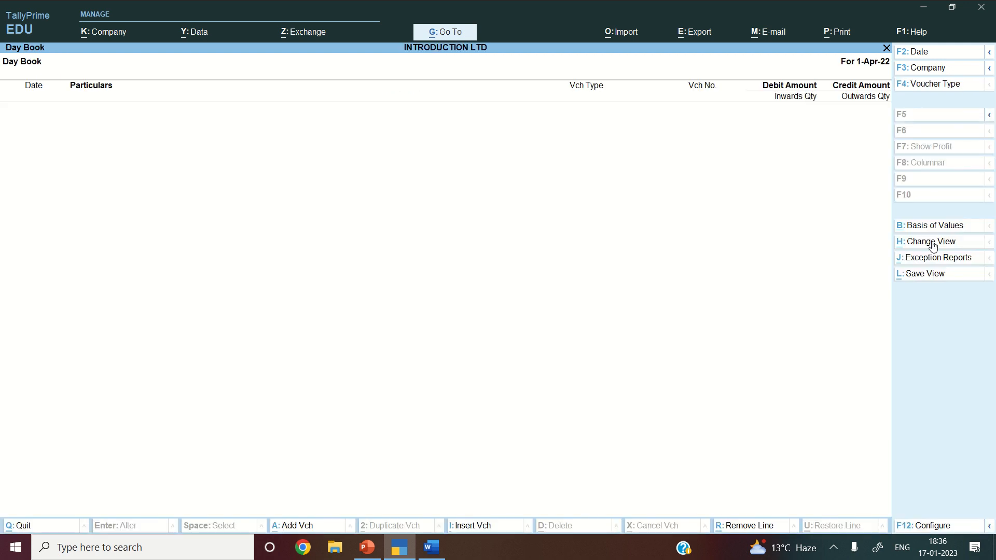
key("Escape")
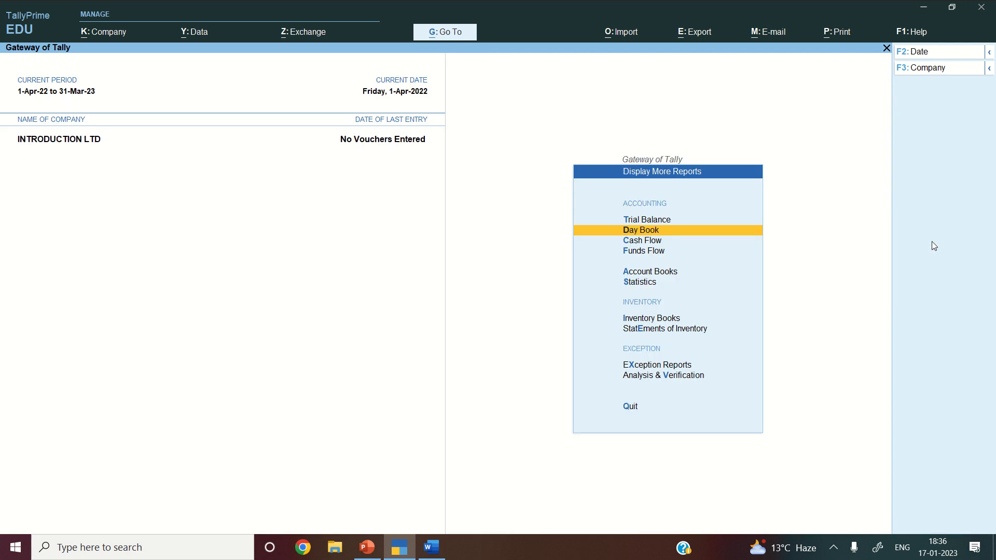
key("Escape")
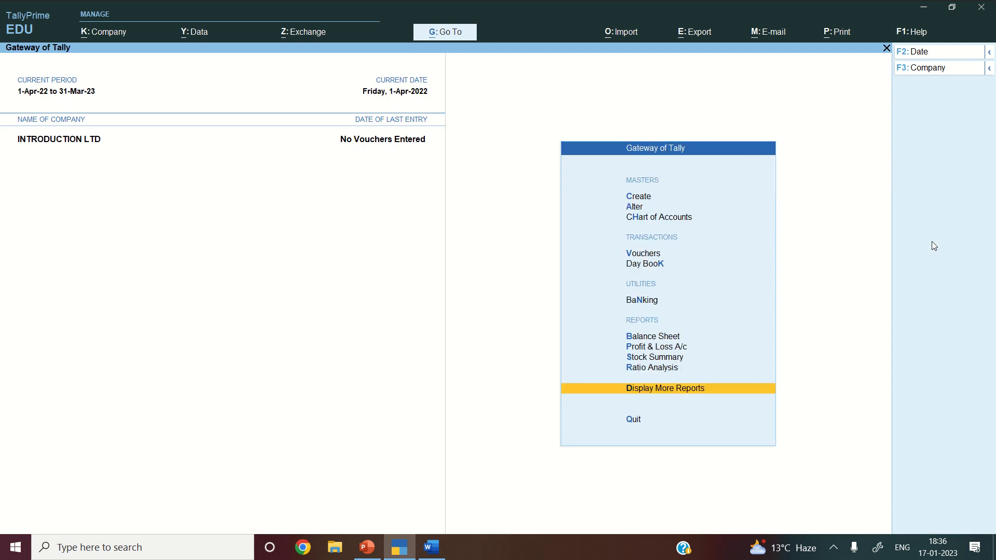
- From Gateway of Tally, open the Create list of masters
key("Up")
key("Up")
key("Up")
key("Up")
key("Up")
key("Up")
key("Up")
key("Up")
key("Up")
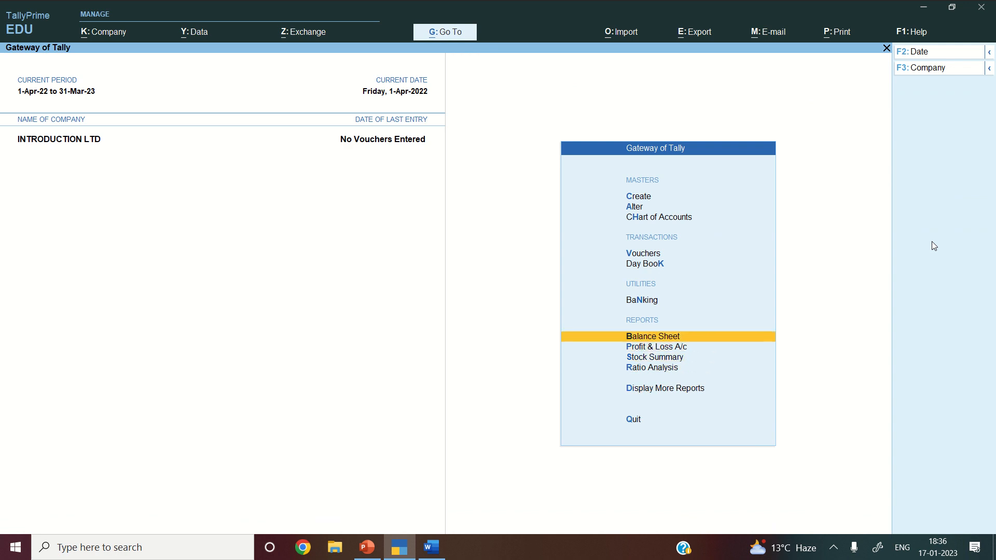
key("Up")
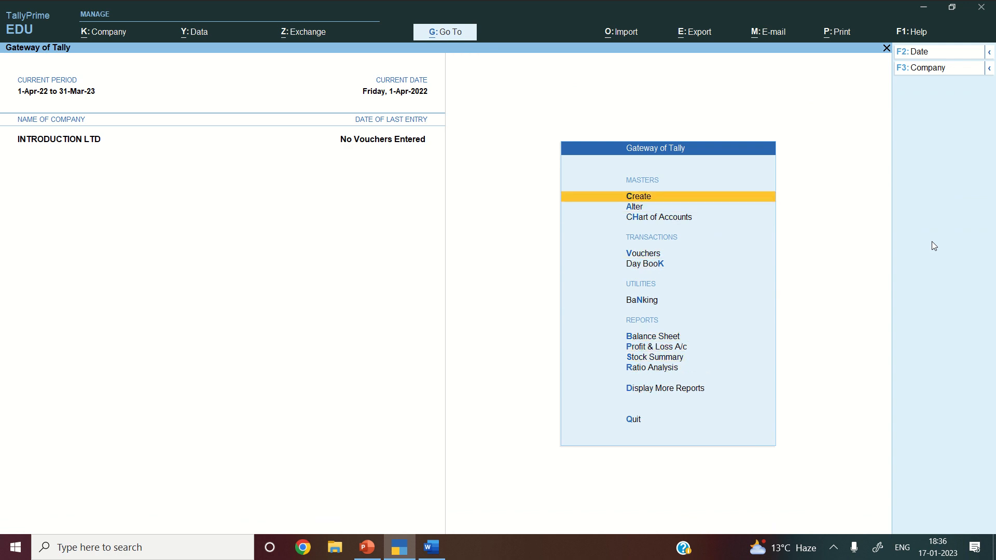
key("Down")
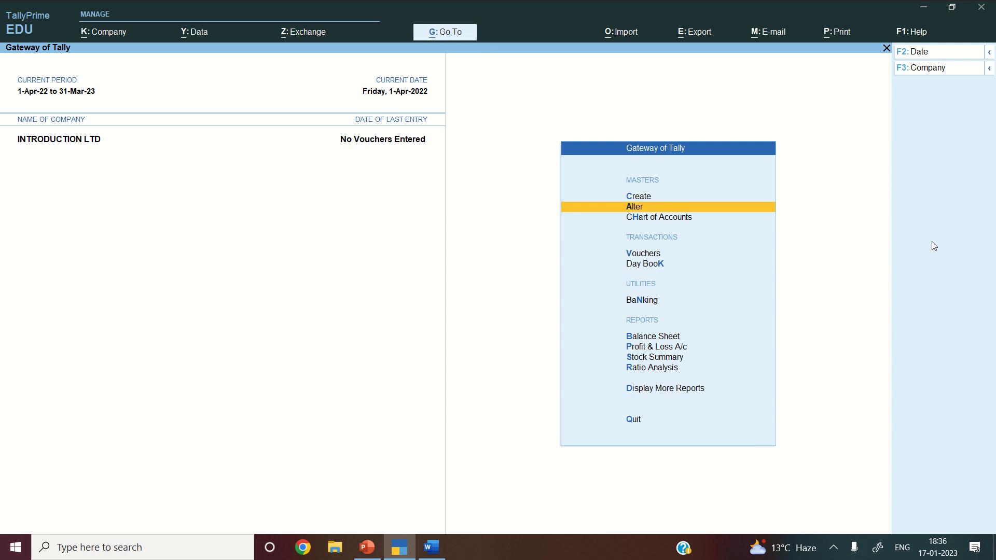
key("Down")
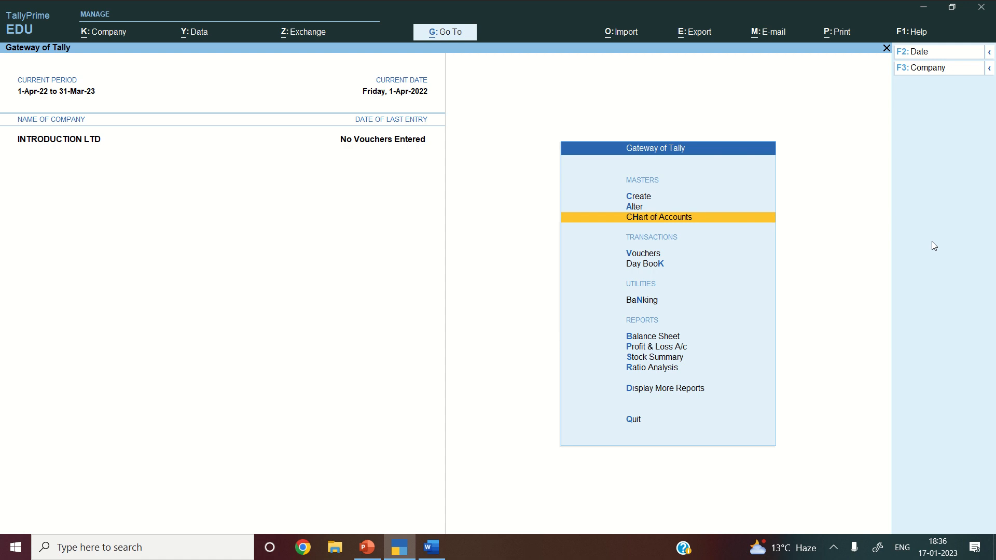
key("Up")
key("Up")
key("Return")
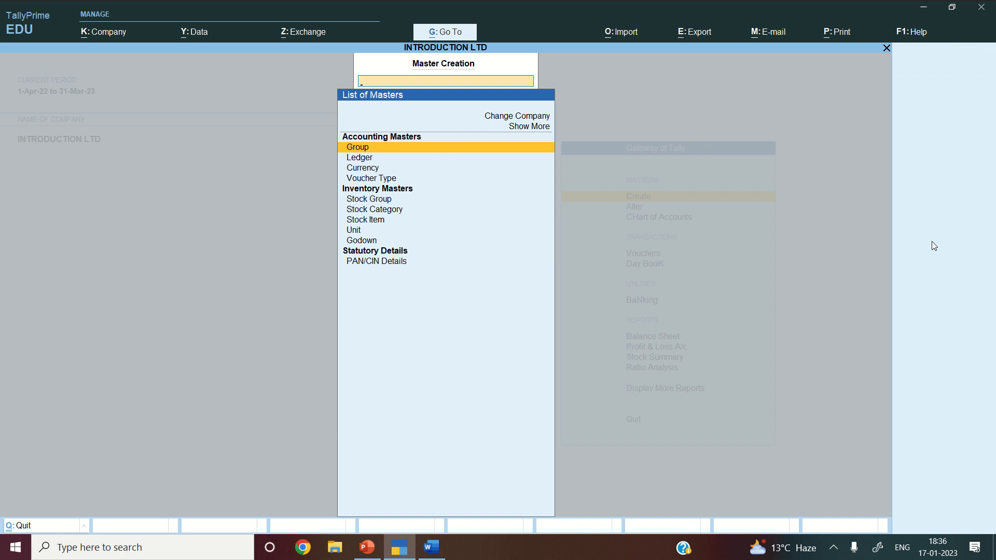
- Leave Master Creation, open blank Sales voucher No. 1, and switch to the Word voucher table
key("Down")
key("Down")
key("Down")
key("Down")
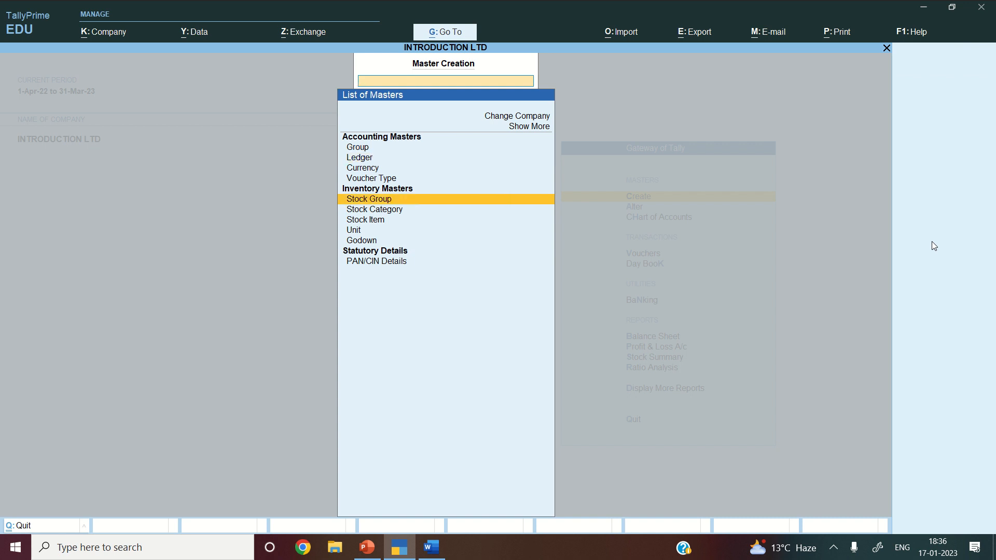
key("Down")
key("Down")
key("Down")
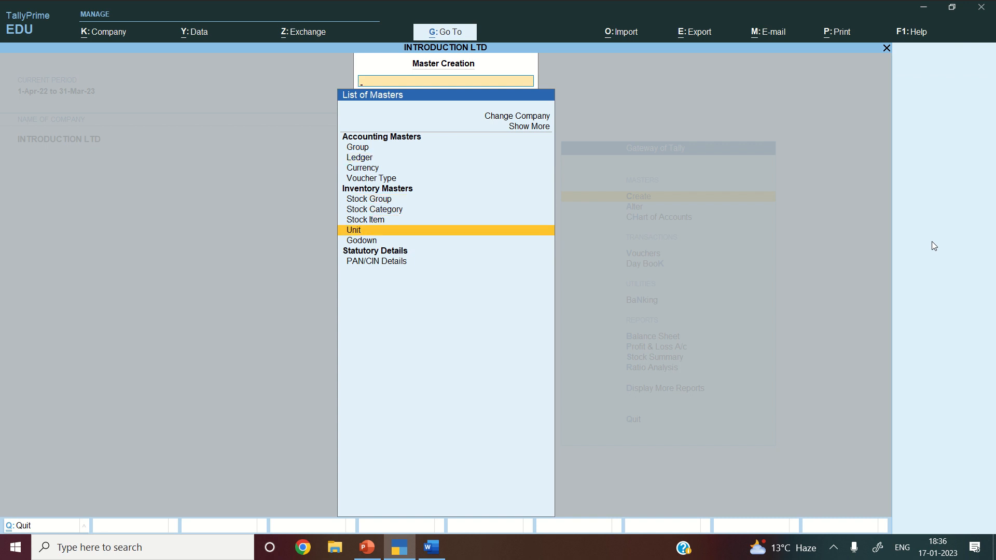
key("Up")
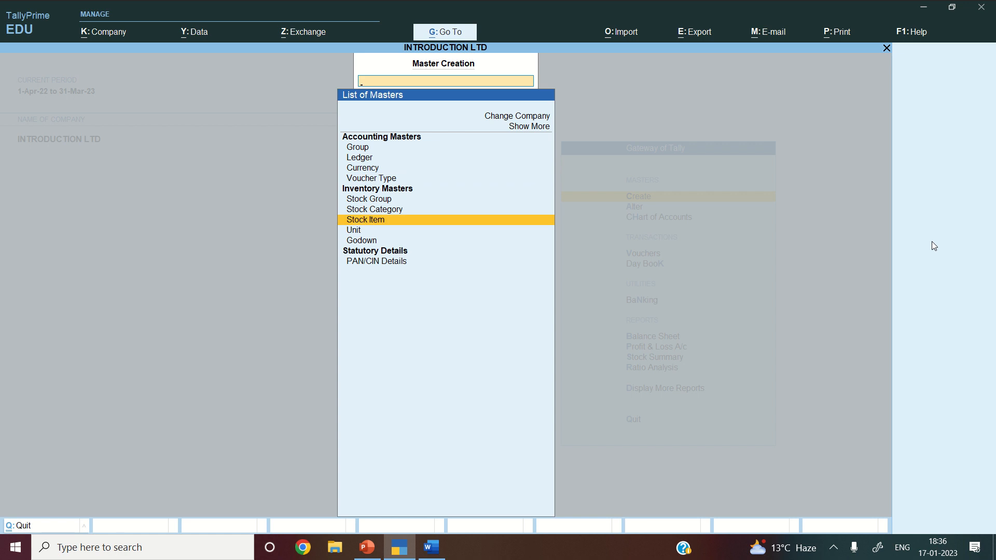
key("Escape")
key("Down")
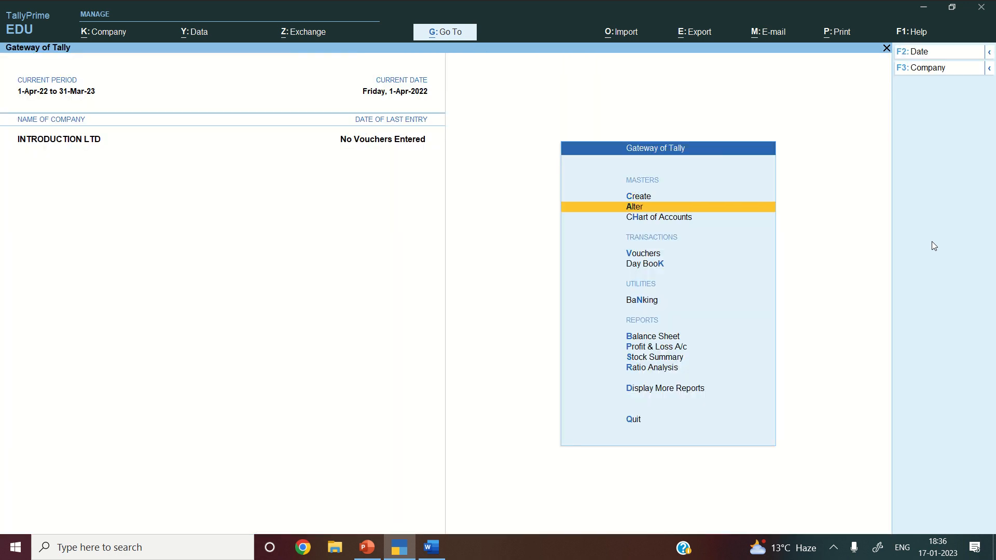
key("Down")
key("Down")
key("Return")
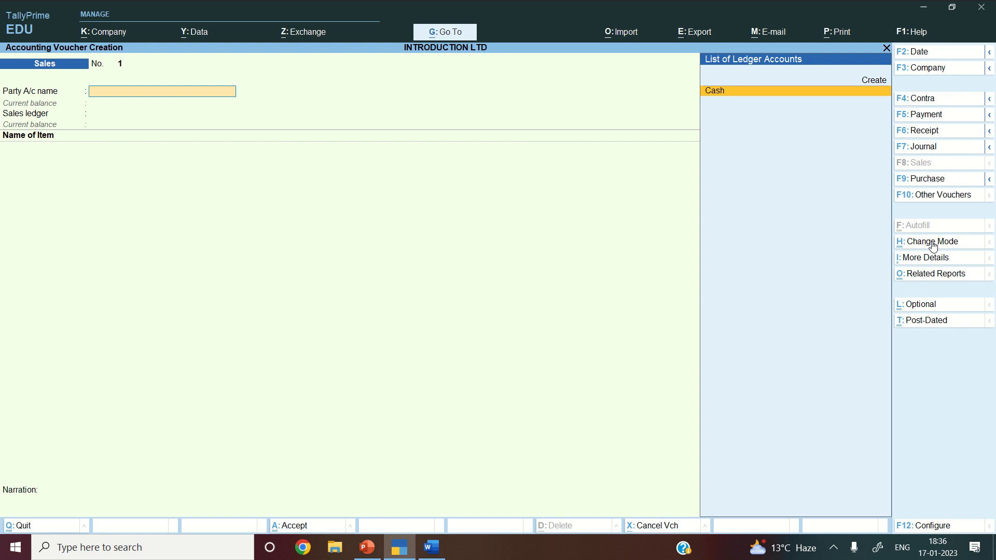
left_click(424, 555)
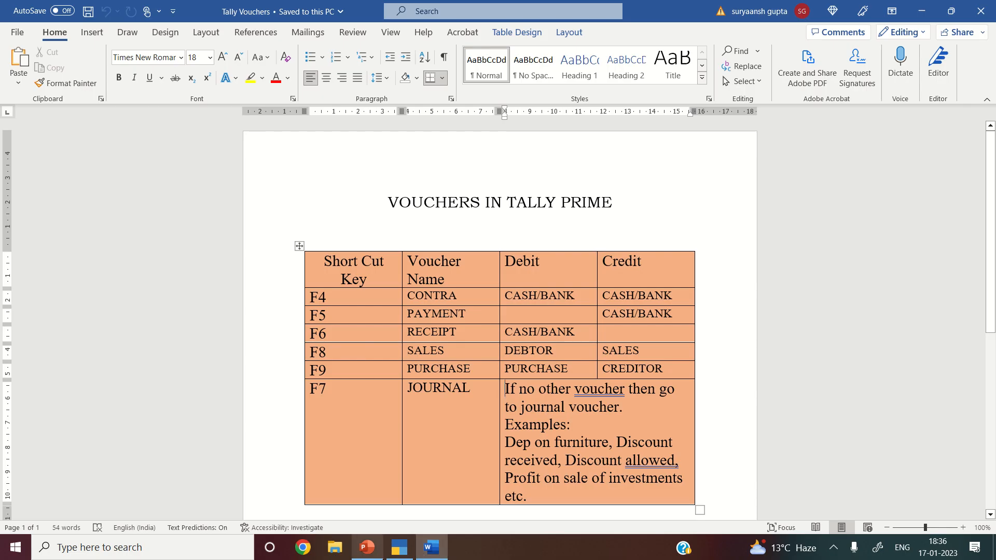
- Glance at the blank PowerPoint presentation, then go back to the TallyPrime Sales voucher
left_click(367, 550)
left_click(400, 551)
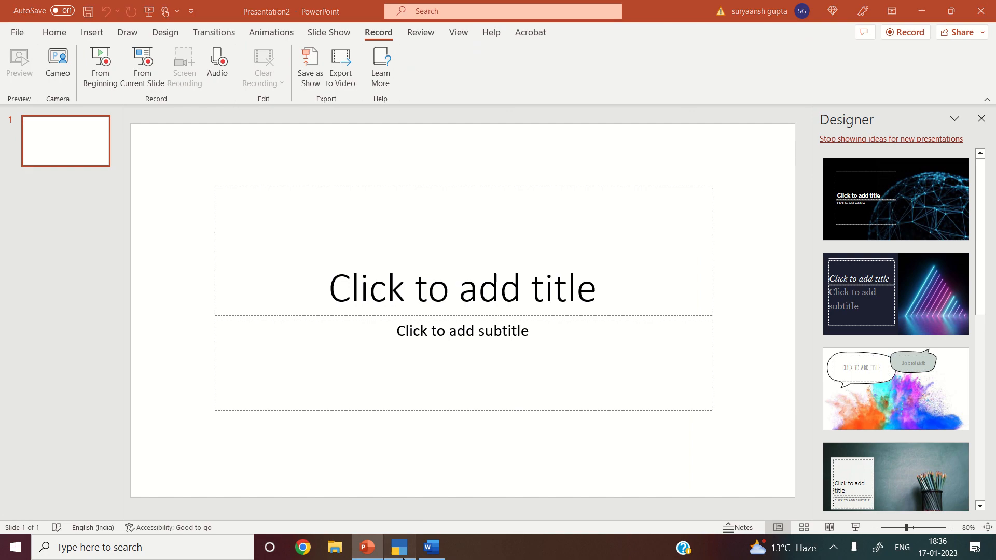